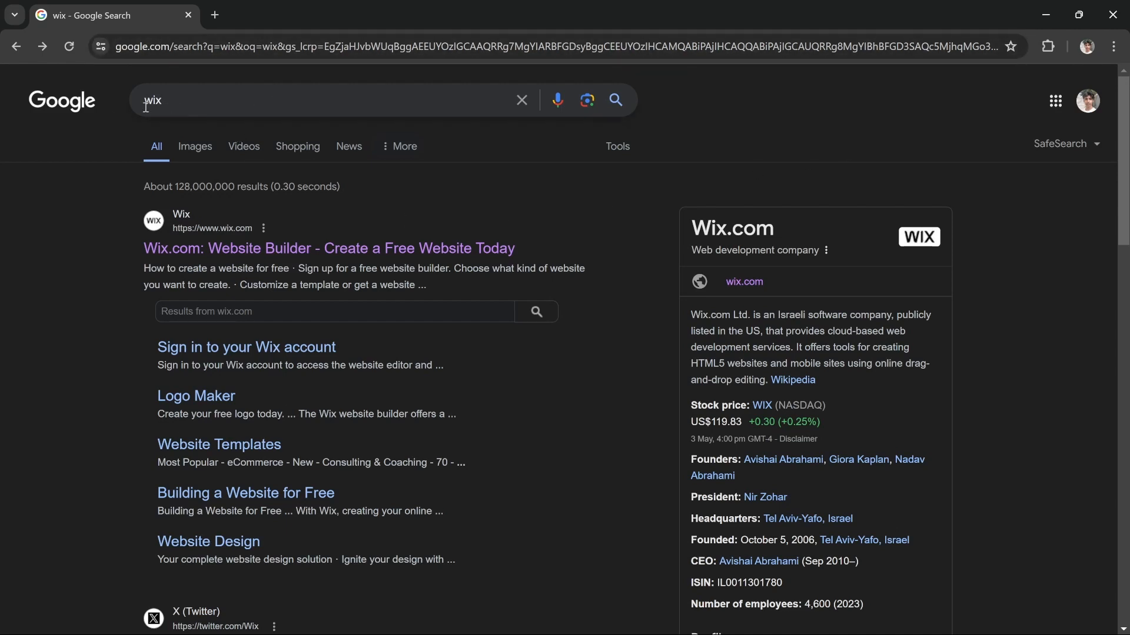
# Open the Wix website from the search results, start creating a website and go to the login for an existing account.
pyautogui.click(189, 250)
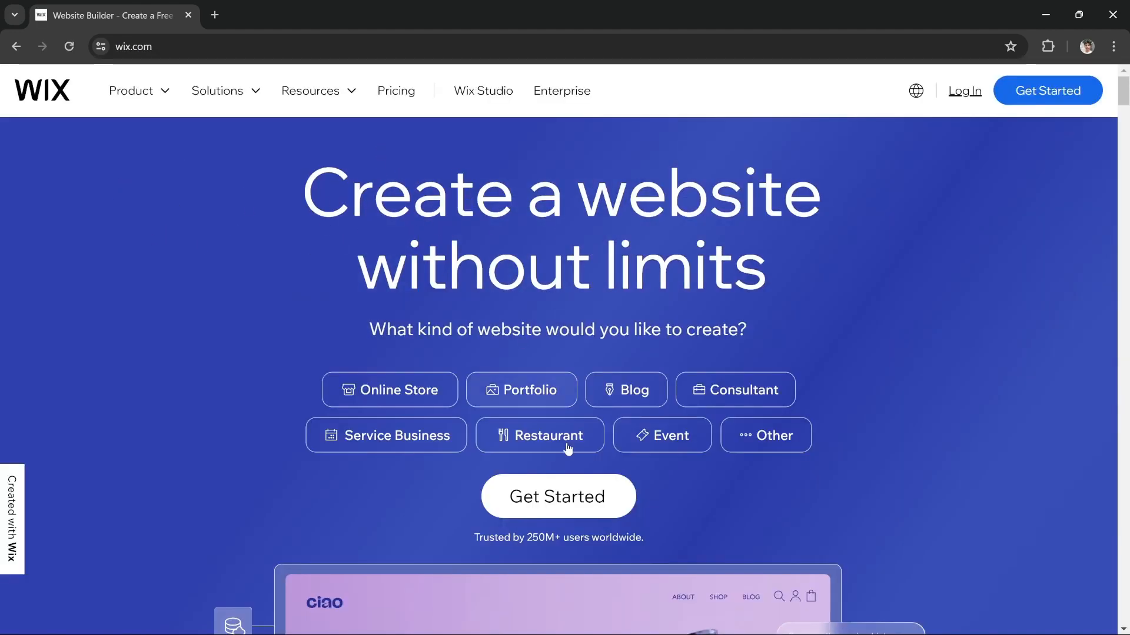
pyautogui.click(542, 496)
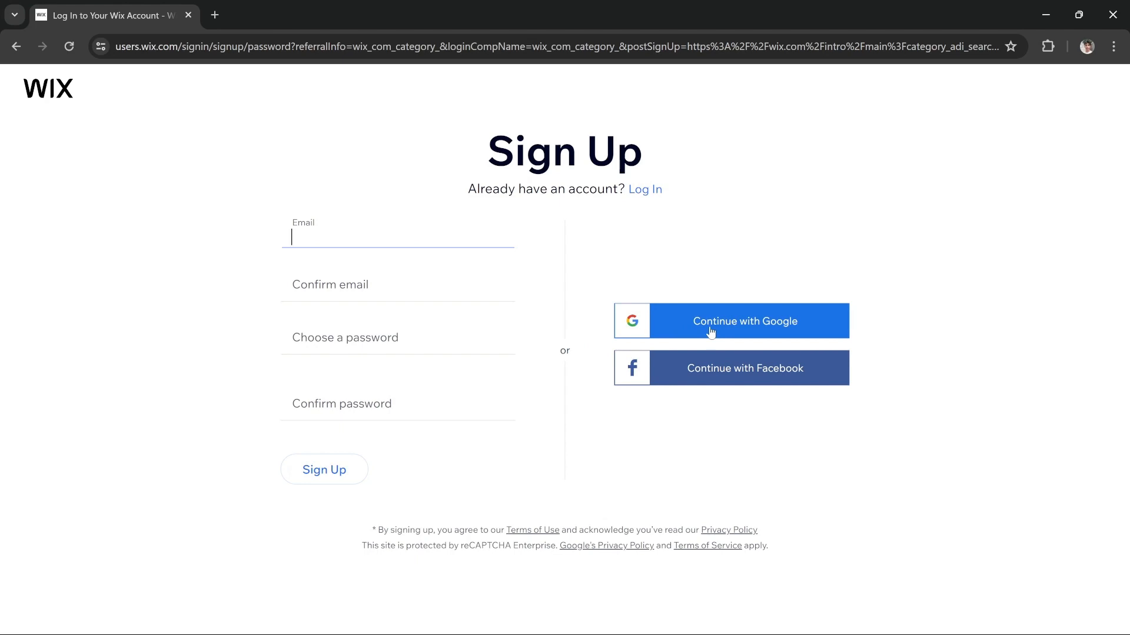
pyautogui.click(643, 192)
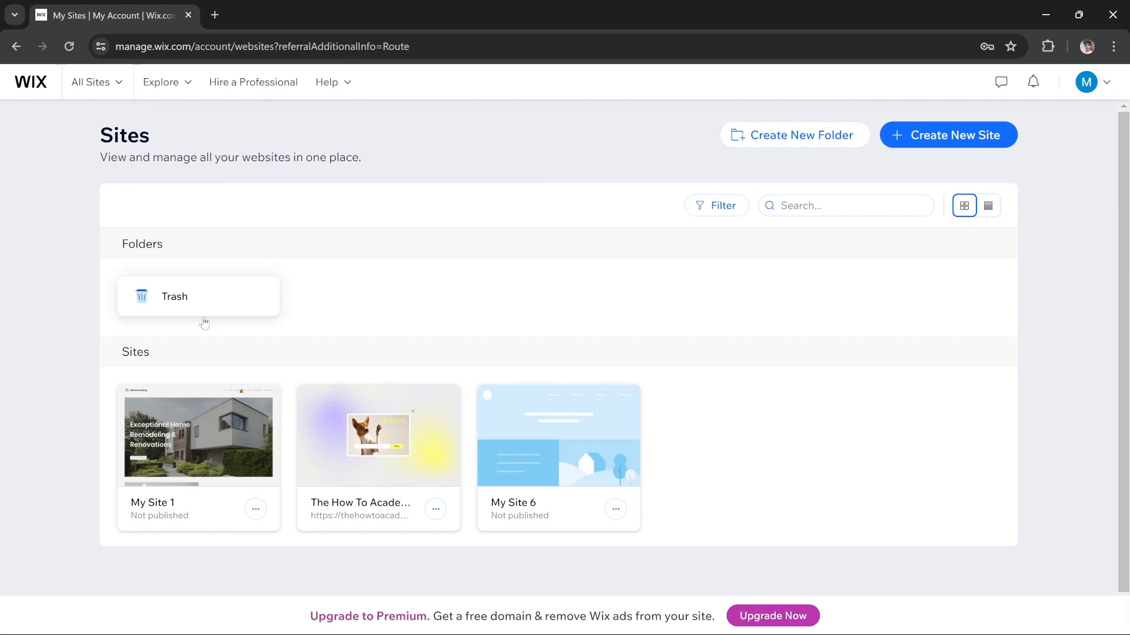
# Create a new site from the Sites page and choose to set it up without AI.
pyautogui.moveTo(219, 427)
pyautogui.click(939, 141)
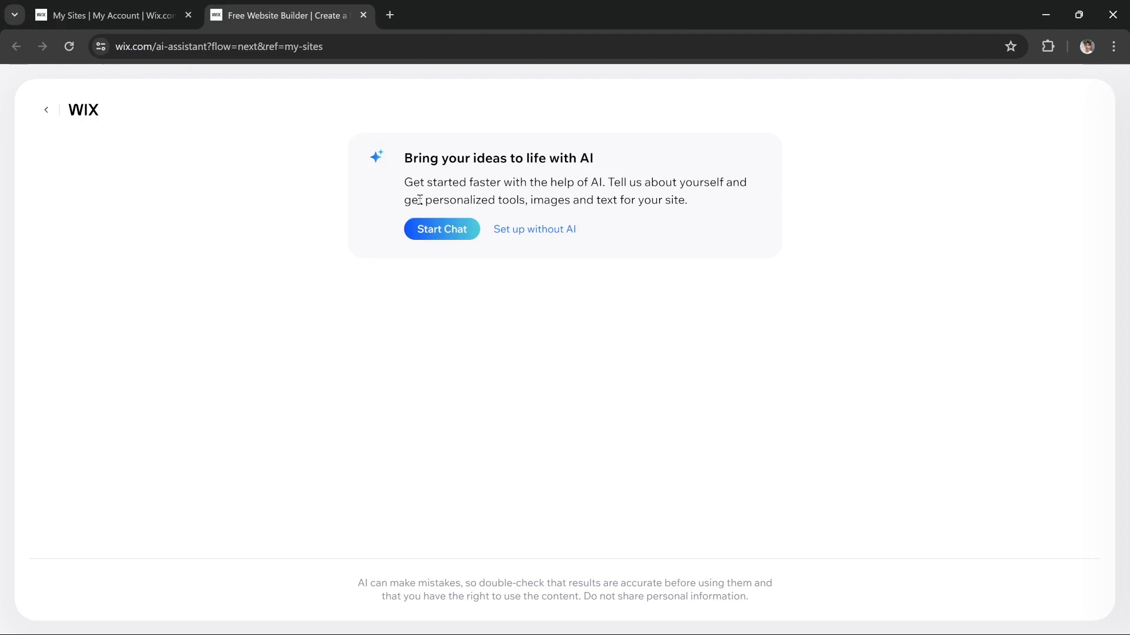
pyautogui.click(535, 230)
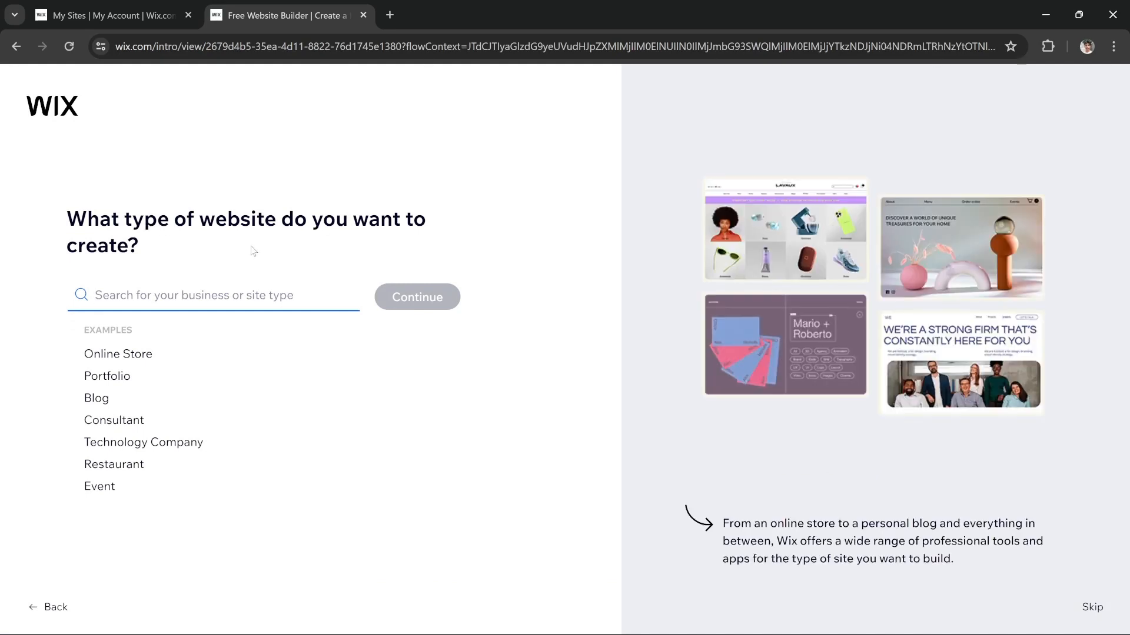
# Search the website types for "real", choose Real Estate Agency and continue.
pyautogui.write('real')
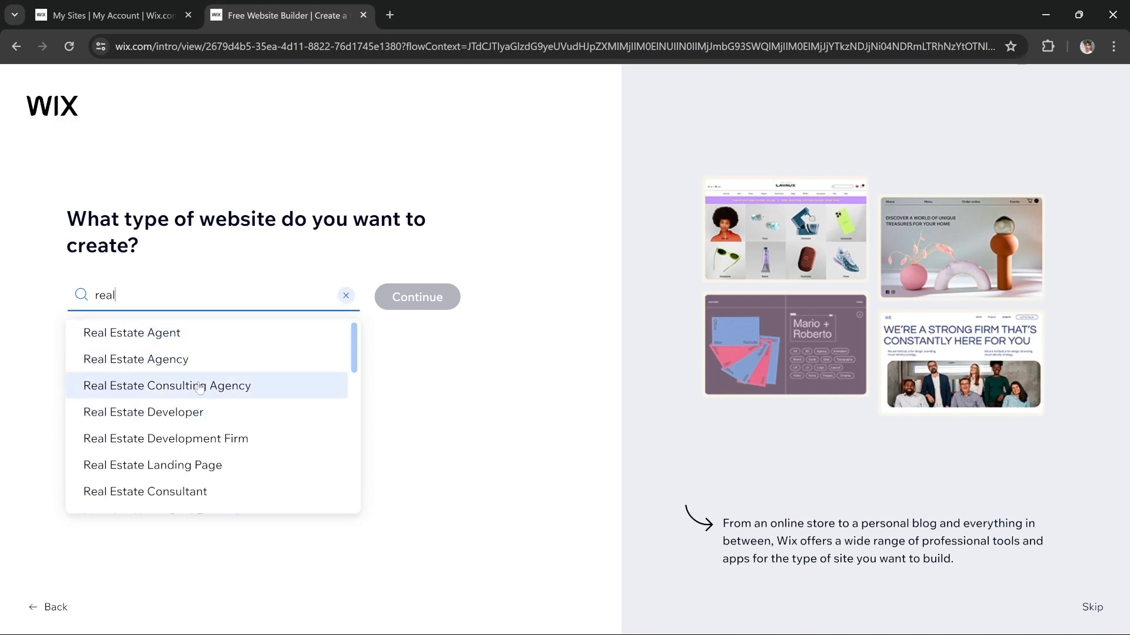
pyautogui.scroll(-10, 200, 388)
pyautogui.scroll(10, 200, 389)
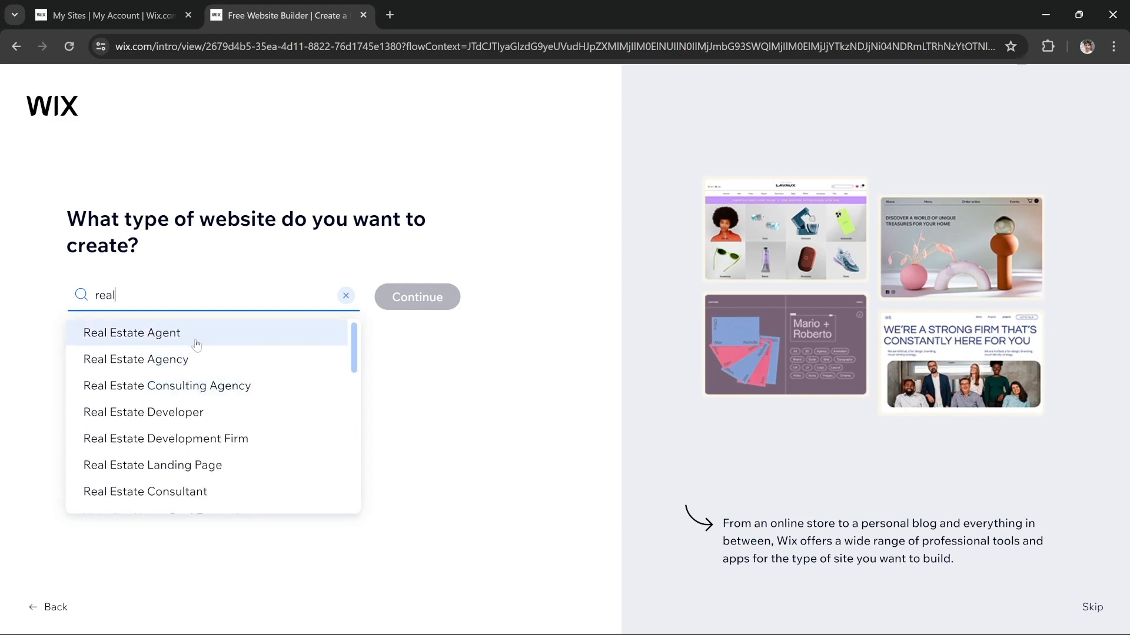
pyautogui.click(178, 364)
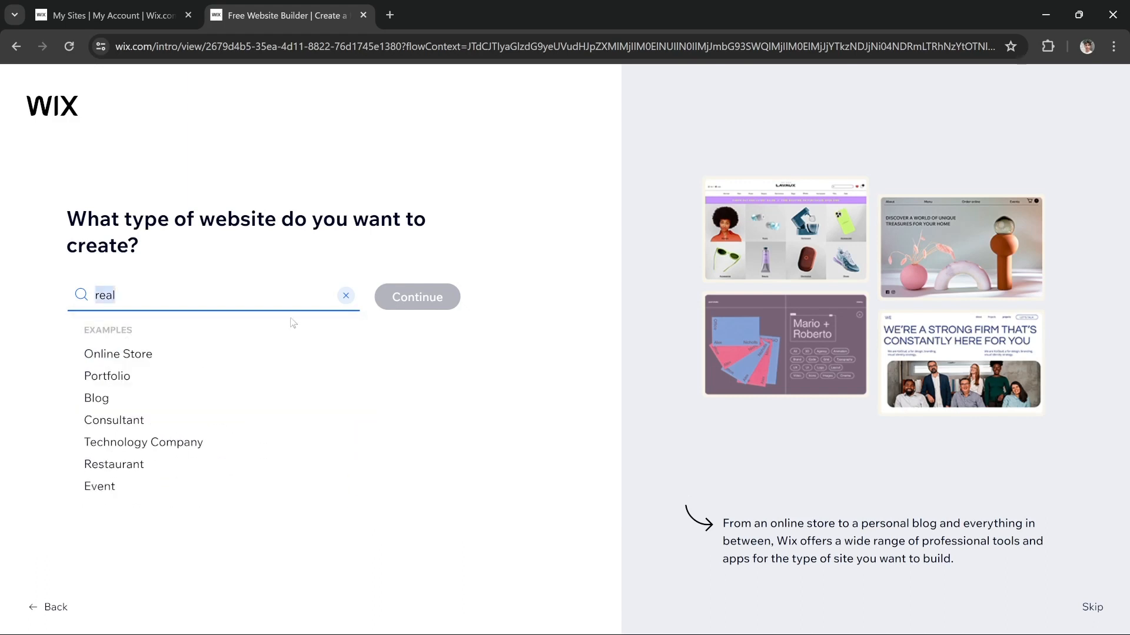
pyautogui.click(416, 298)
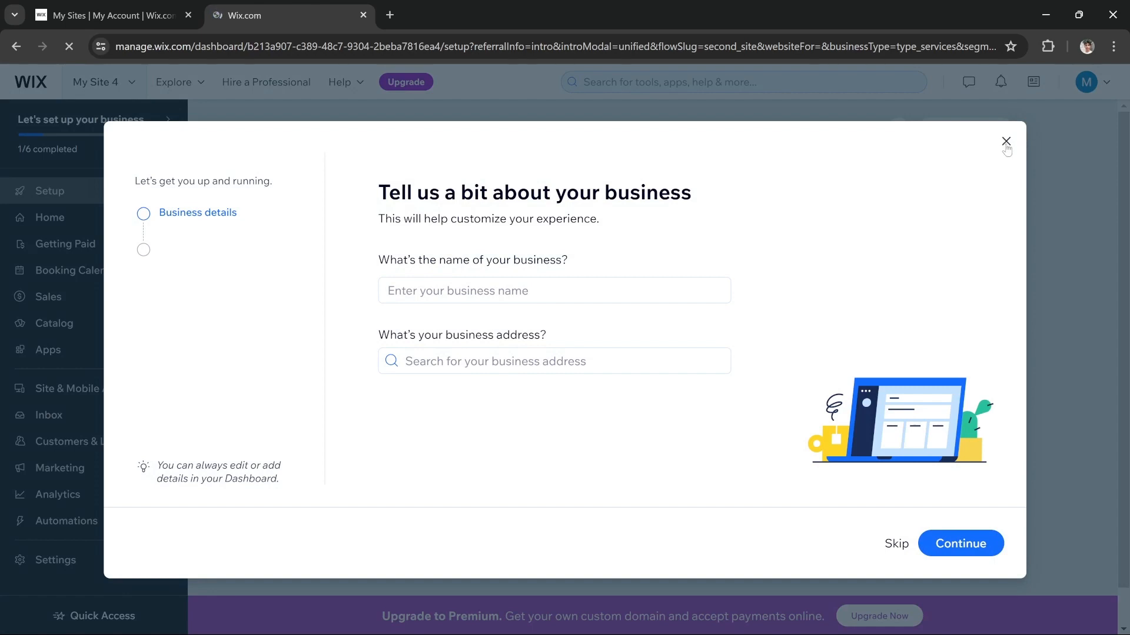
# Dismiss the business details questions and choose to design the site by picking a template.
pyautogui.click(896, 545)
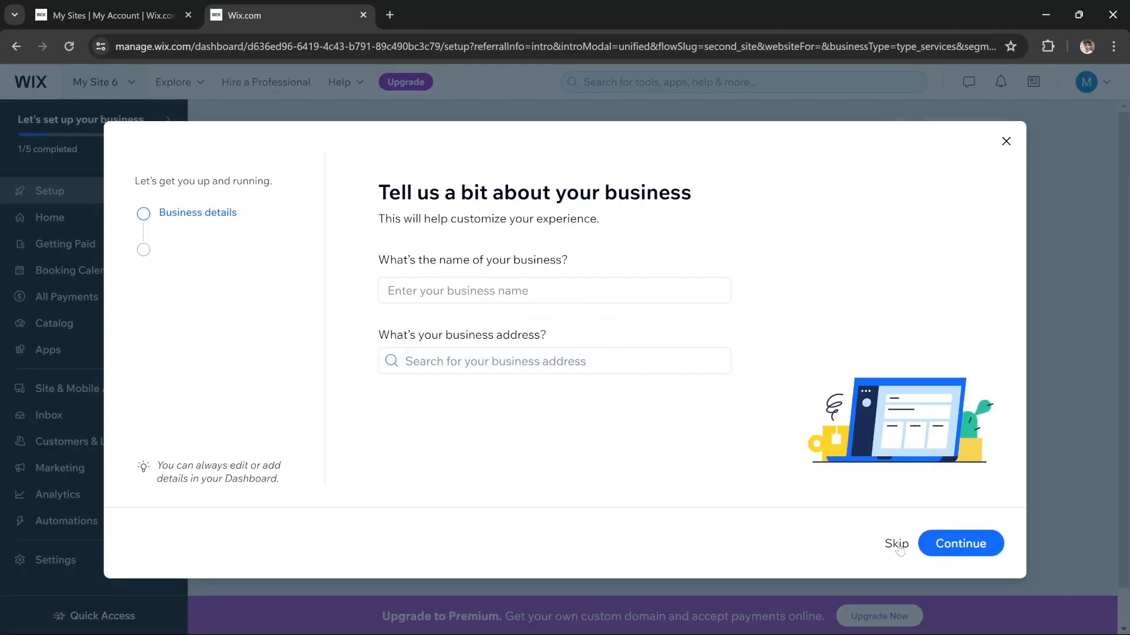
pyautogui.click(1006, 143)
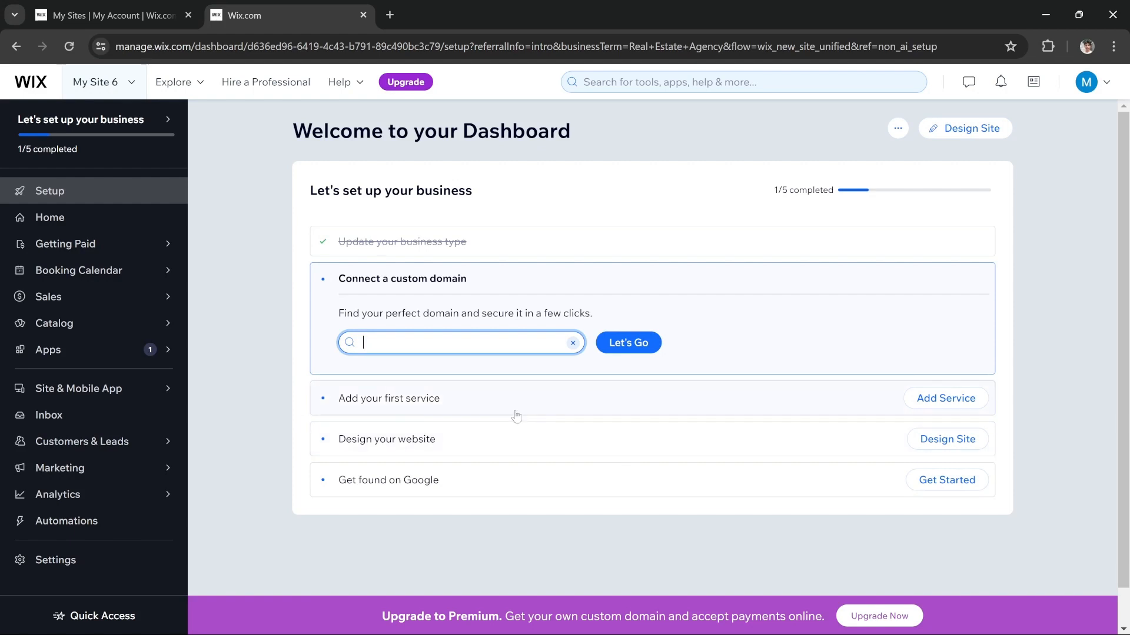
pyautogui.click(972, 133)
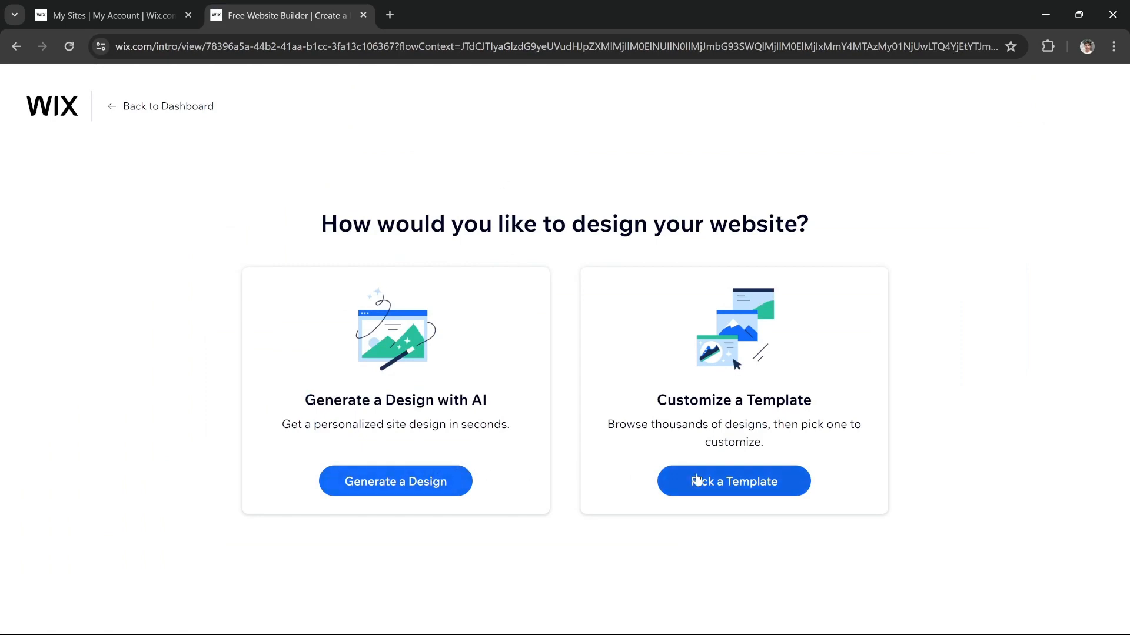
pyautogui.click(729, 494)
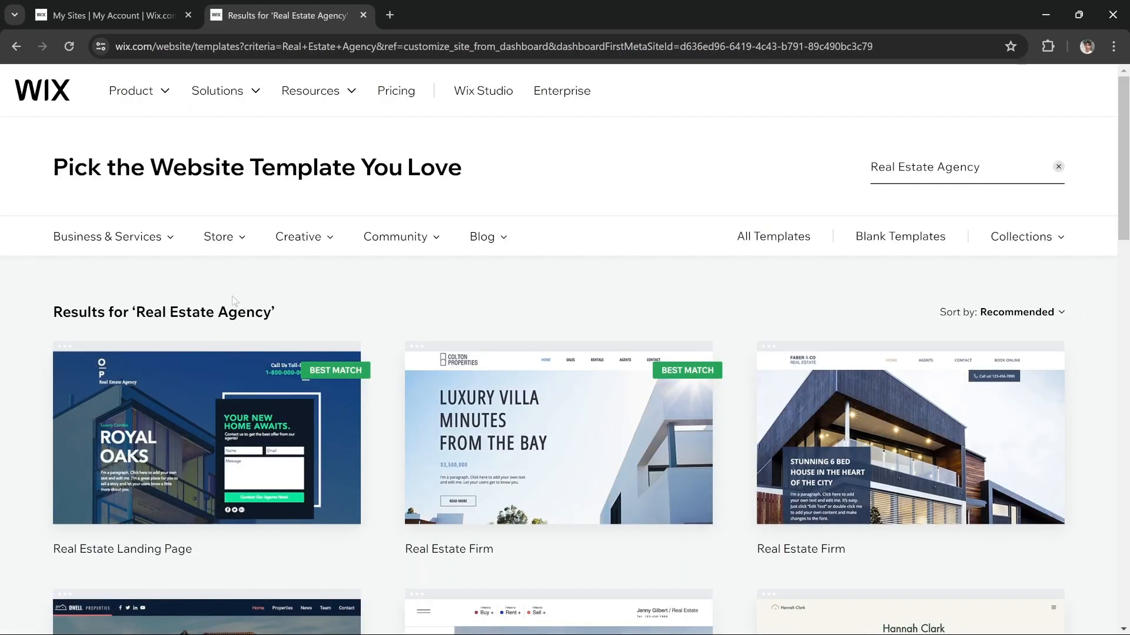
# Browse the template results for Real Estate Agency.
pyautogui.scroll(-1, 389, 325)
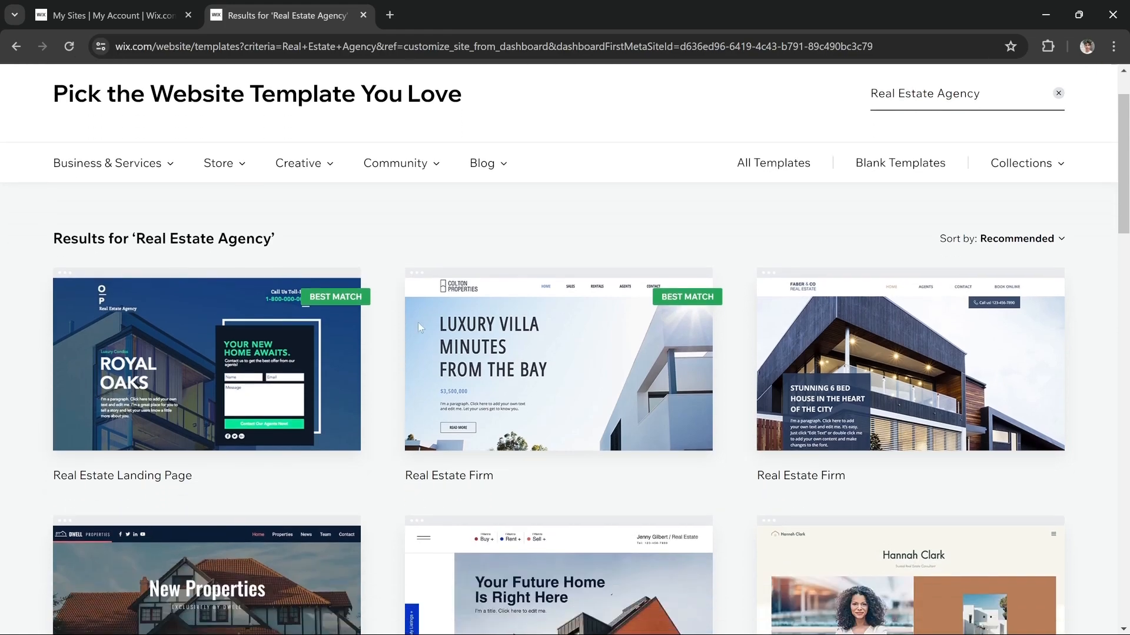
pyautogui.scroll(-12, 313, 373)
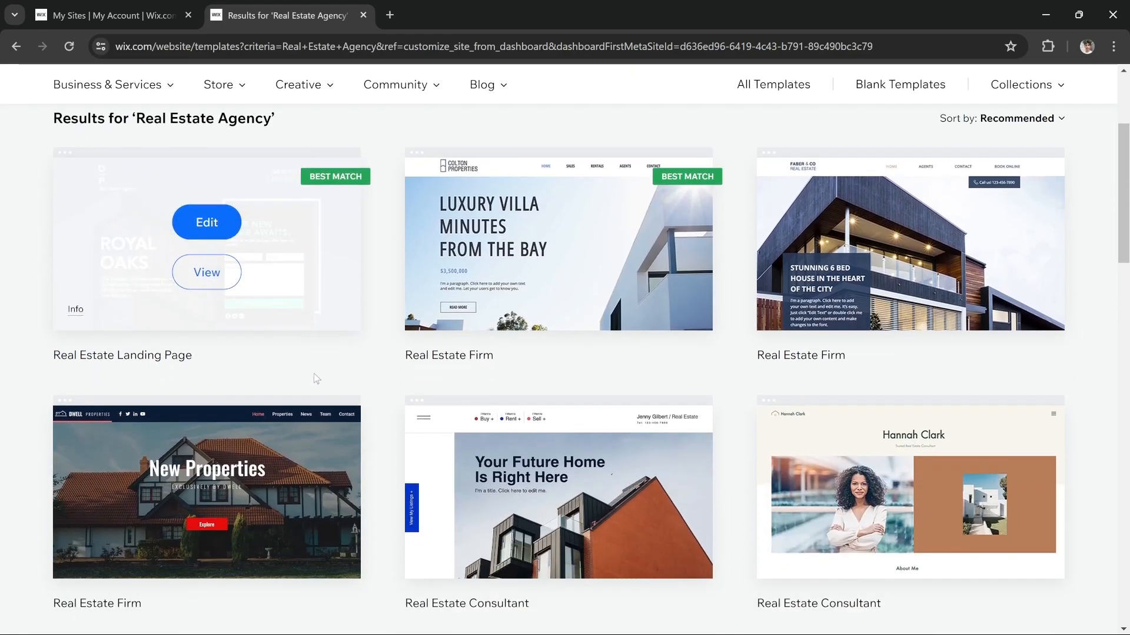
pyautogui.scroll(-5, 313, 373)
pyautogui.scroll(5, 314, 377)
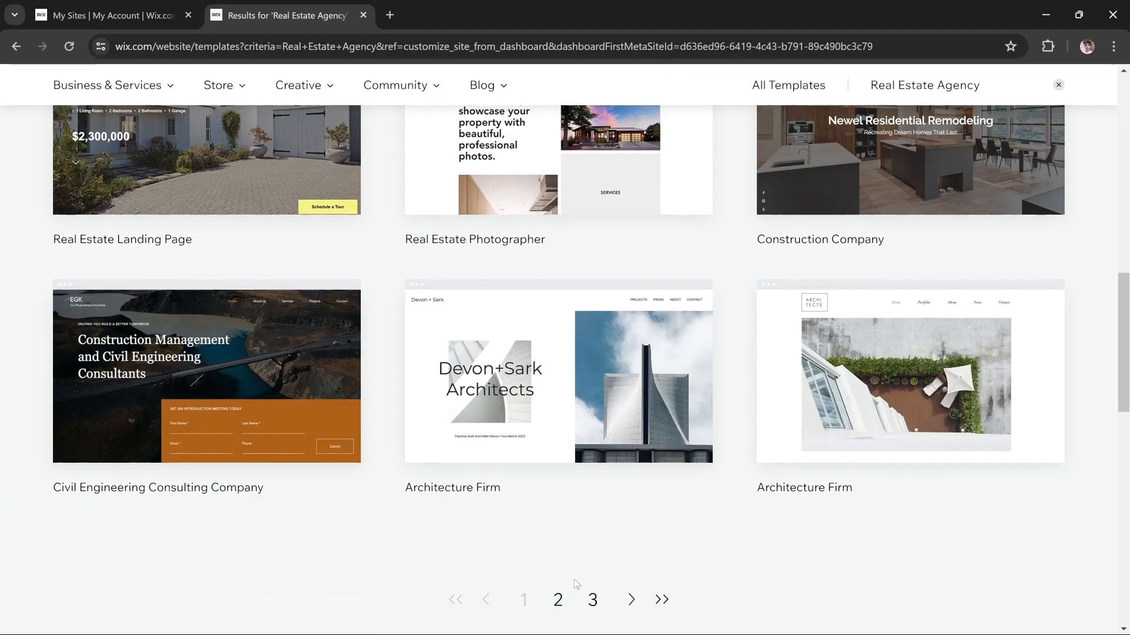
pyautogui.scroll(13, 576, 579)
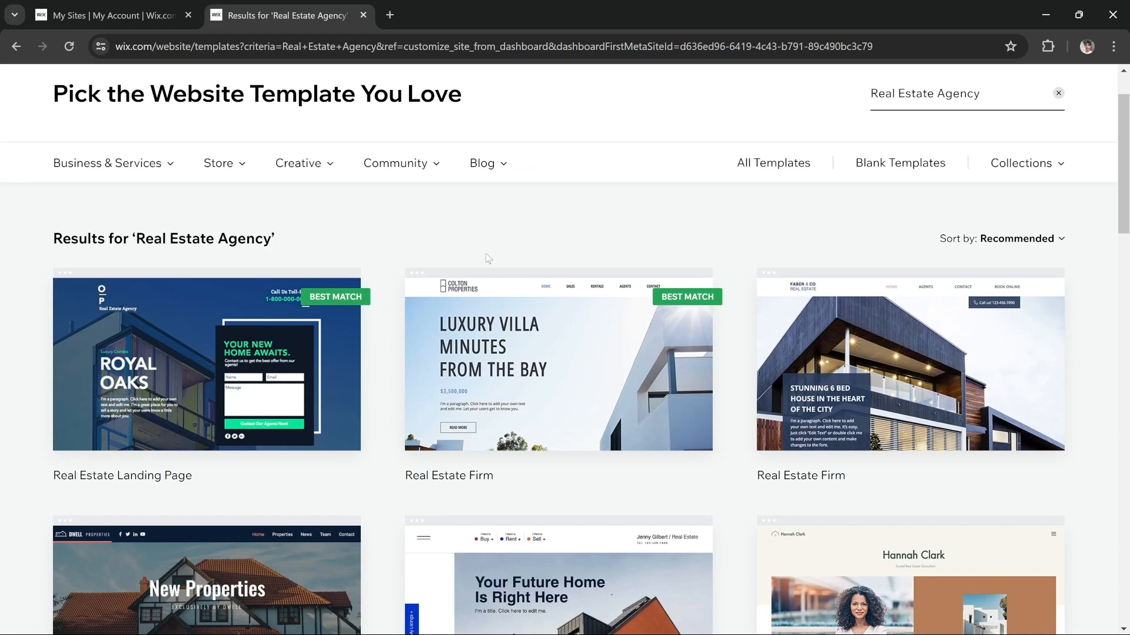
pyautogui.moveTo(852, 289)
pyautogui.scroll(-3, 480, 358)
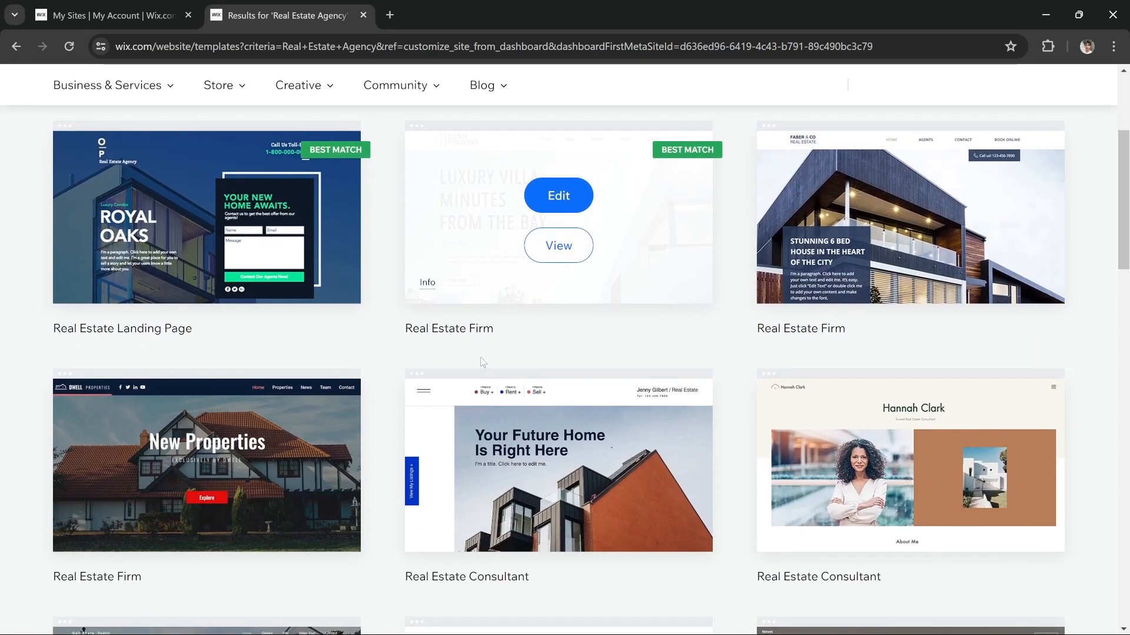
pyautogui.scroll(-3, 312, 331)
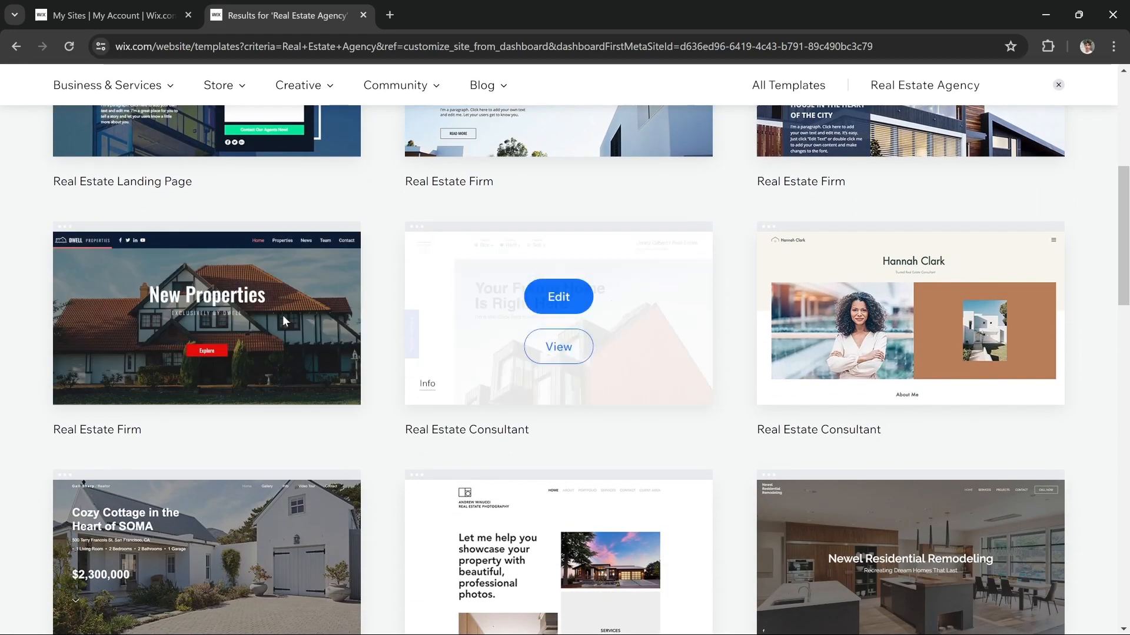
# Preview the "New Properties" Real Estate Firm template, look through its home page and return to the template results.
pyautogui.moveTo(239, 349)
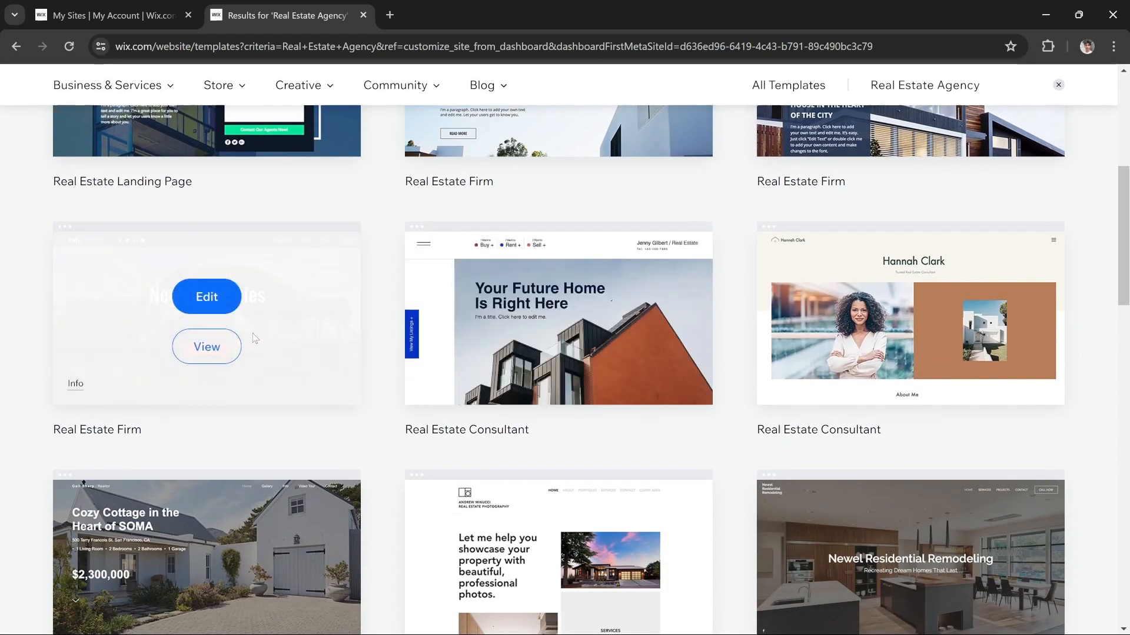
pyautogui.click(215, 347)
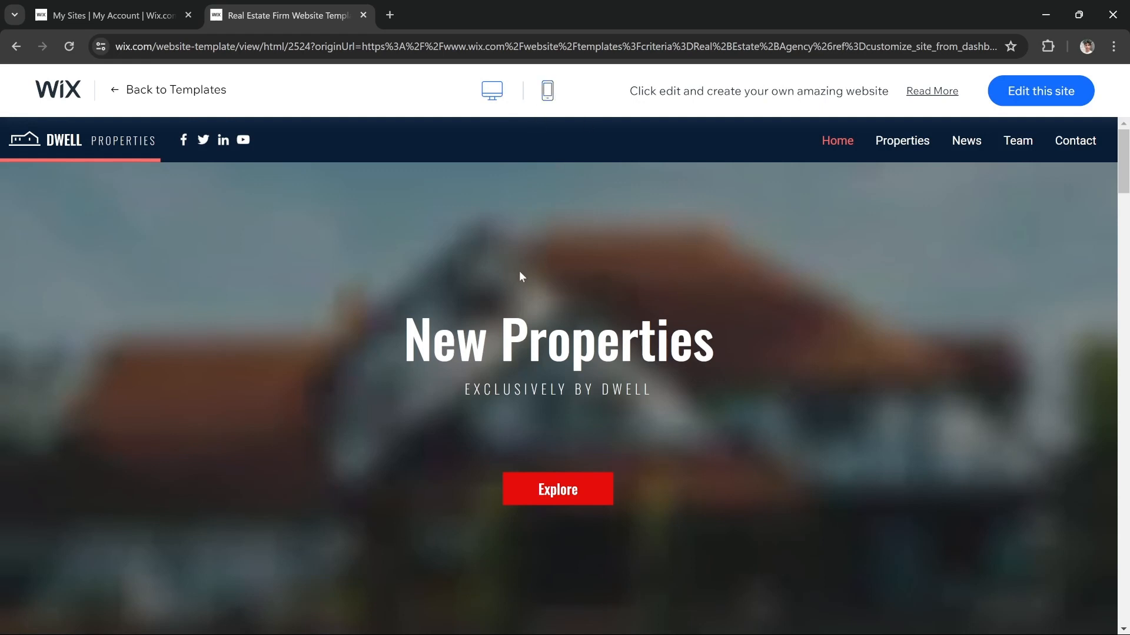
pyautogui.scroll(-6, 520, 272)
pyautogui.scroll(-10, 526, 263)
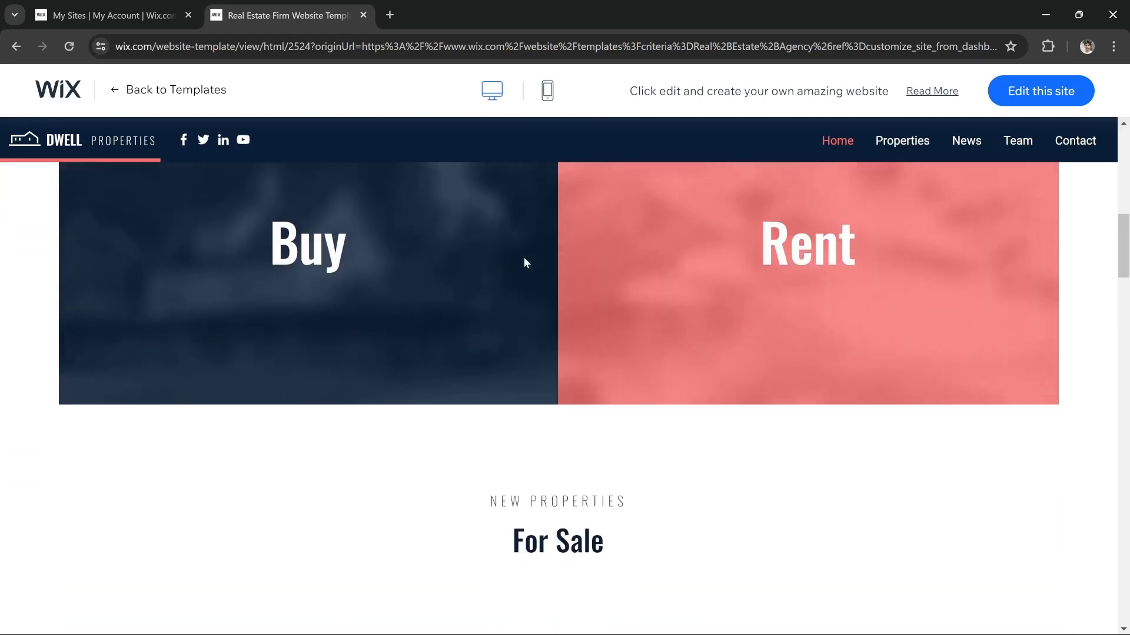
pyautogui.scroll(-15, 529, 263)
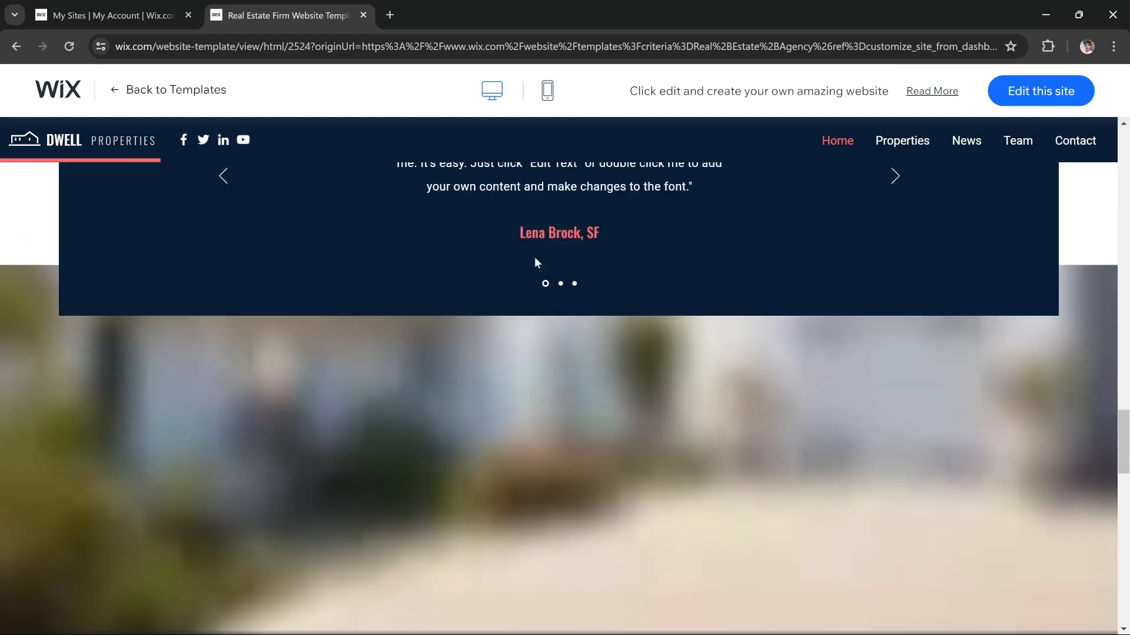
pyautogui.scroll(18, 537, 262)
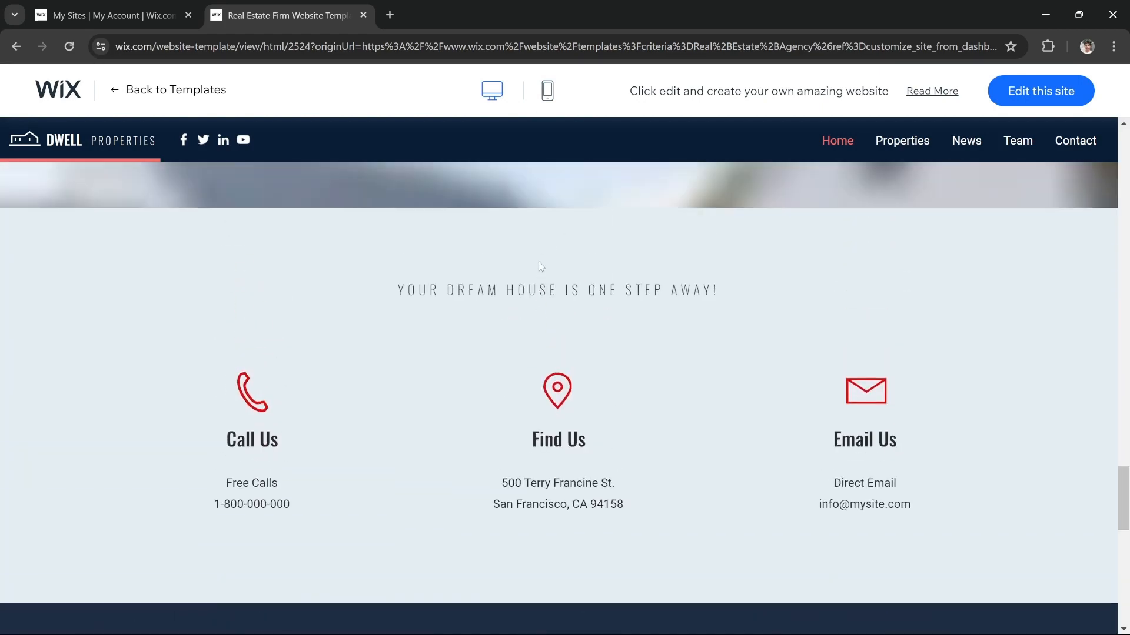
pyautogui.scroll(6, 556, 300)
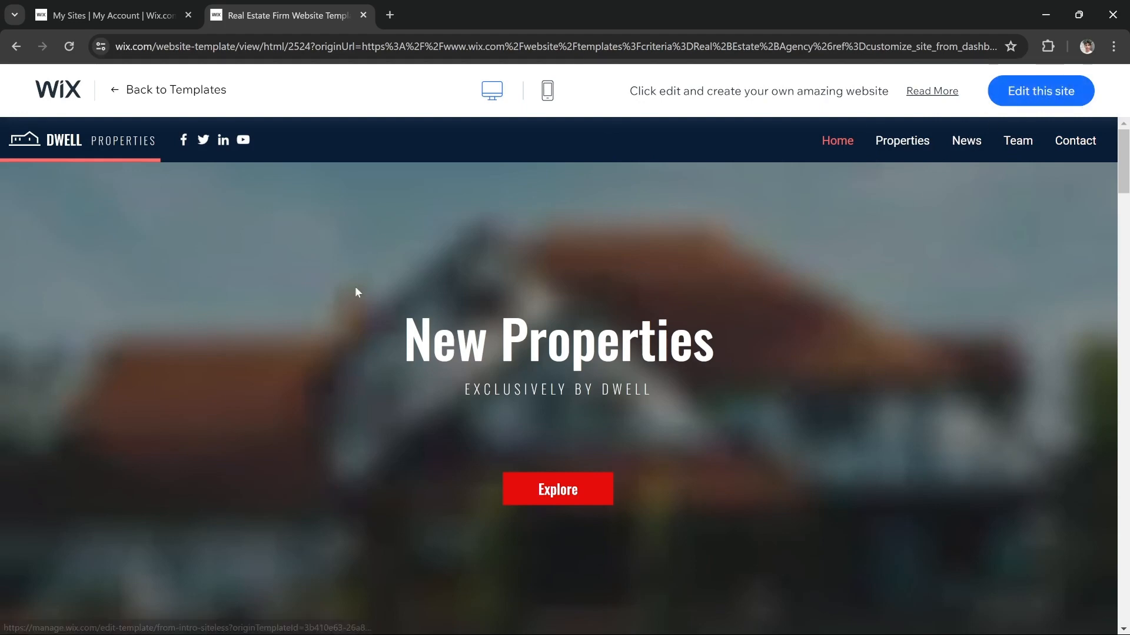
pyautogui.scroll(-5, 355, 286)
pyautogui.scroll(4, 354, 286)
pyautogui.scroll(-10, 356, 288)
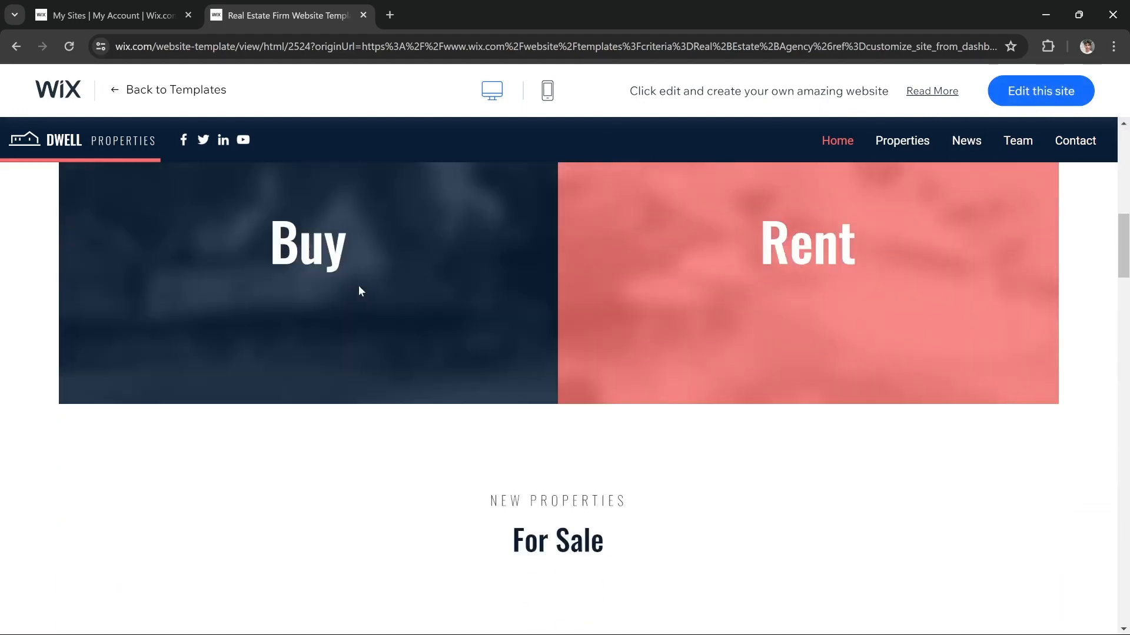
pyautogui.scroll(11, 358, 284)
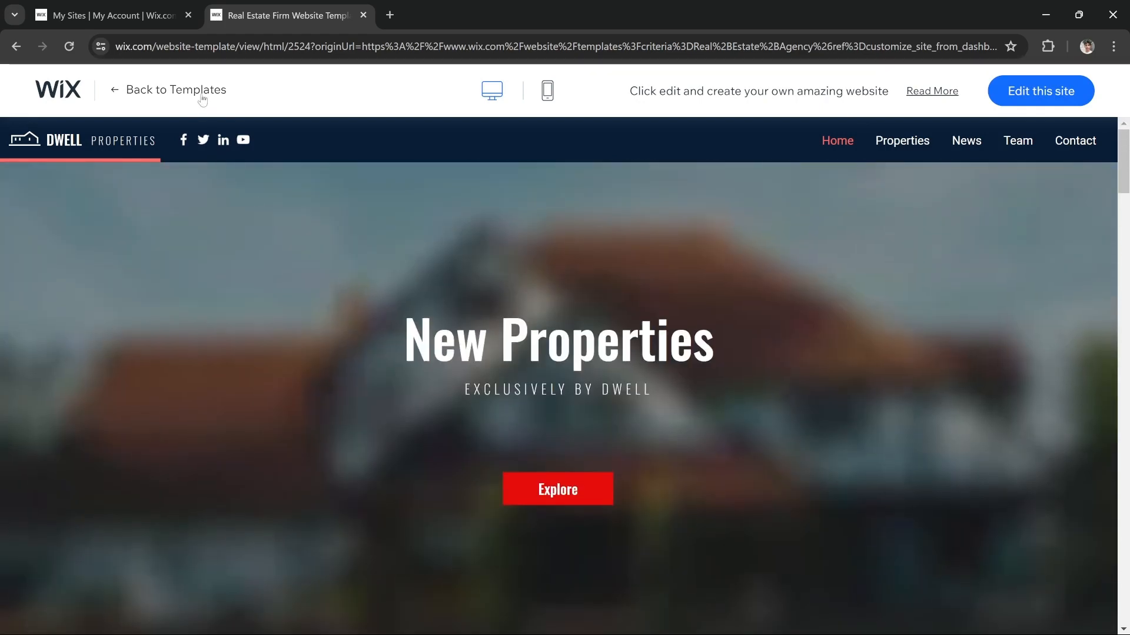
pyautogui.click(212, 94)
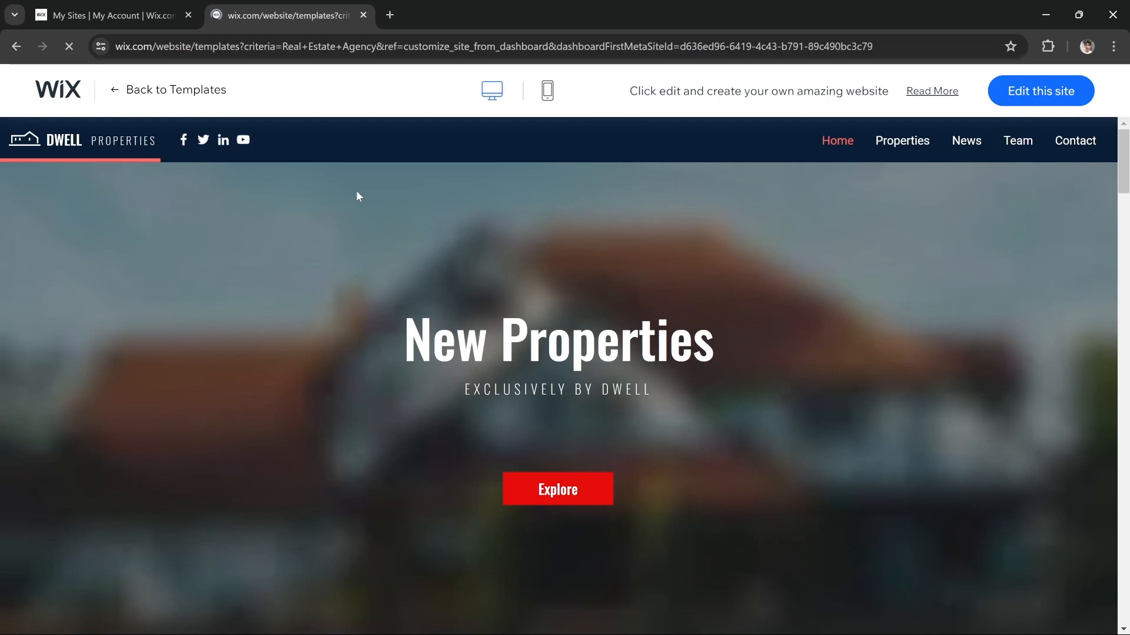
# Open the "Cozy Cottage in the Heart of SOMA" Real Estate Landing Page template for editing.
pyautogui.scroll(-3, 564, 295)
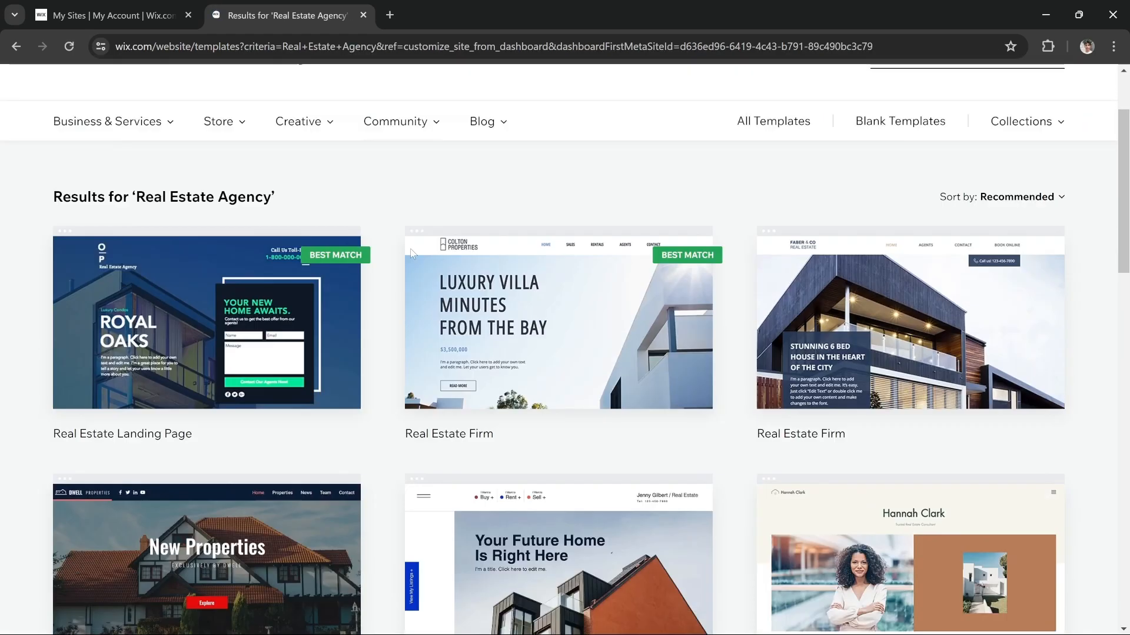
pyautogui.moveTo(644, 277)
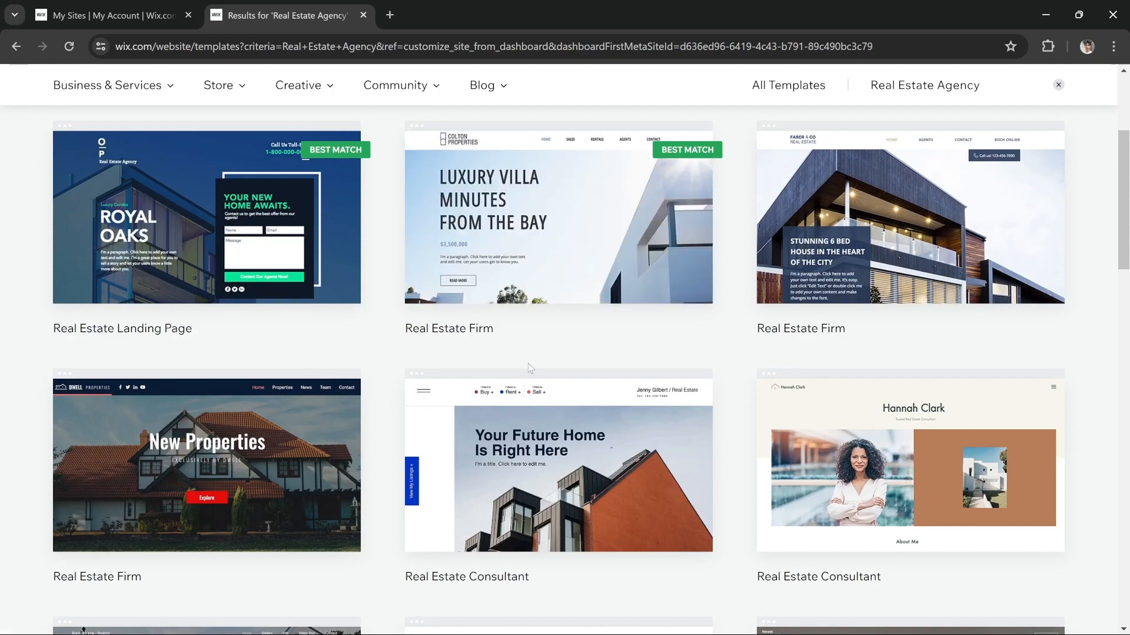
pyautogui.scroll(-5, 528, 367)
pyautogui.moveTo(284, 353)
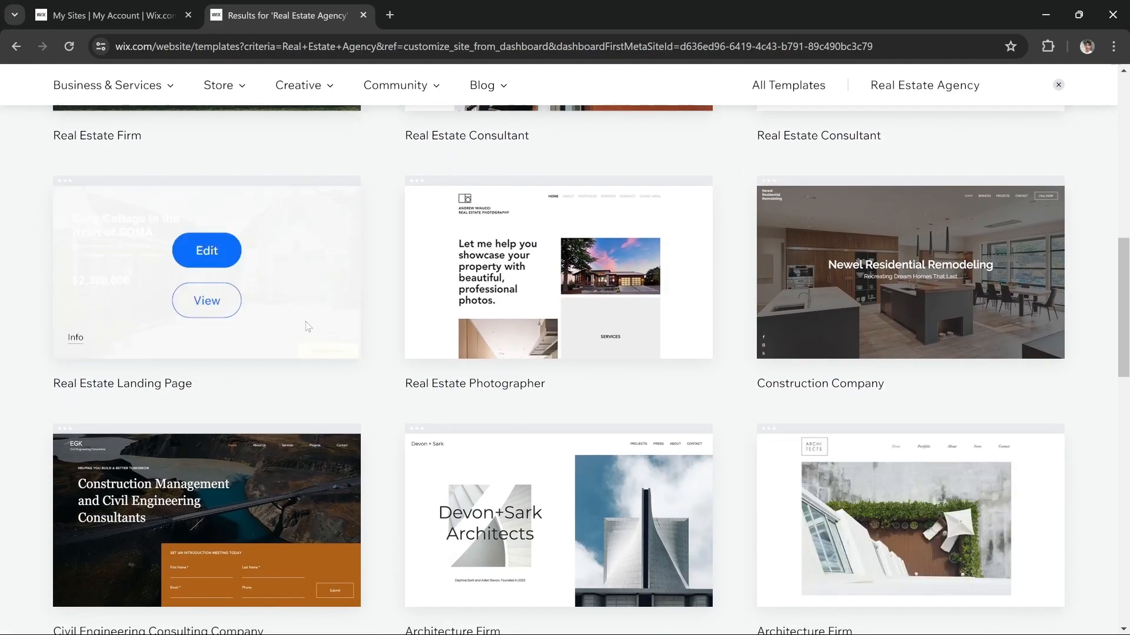
pyautogui.scroll(-2, 267, 318)
pyautogui.scroll(5, 306, 323)
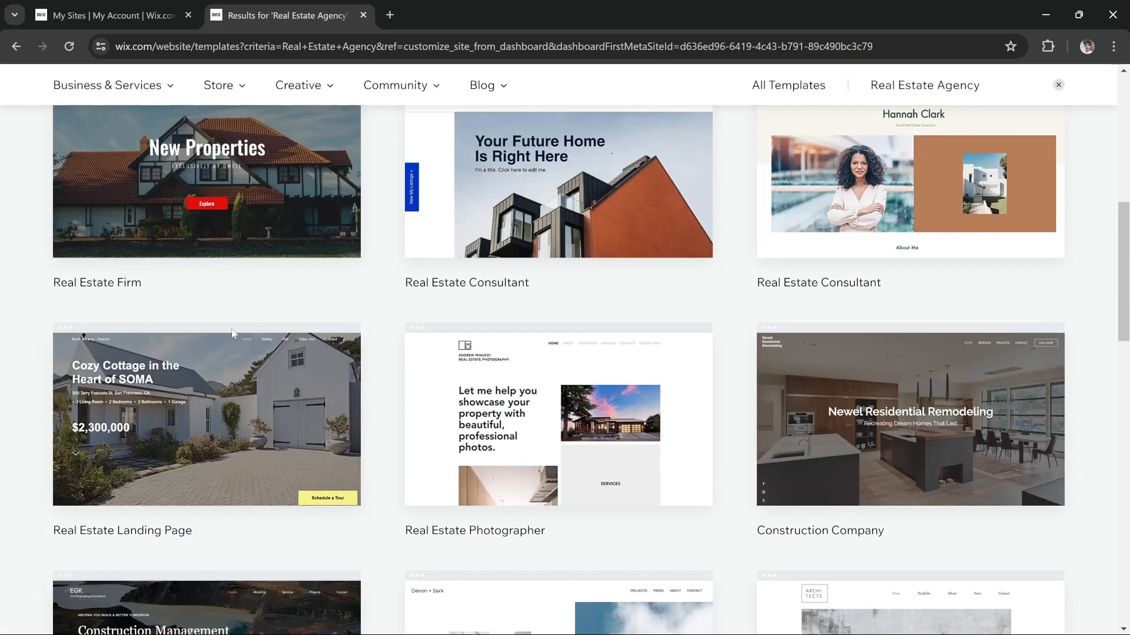
pyautogui.click(217, 396)
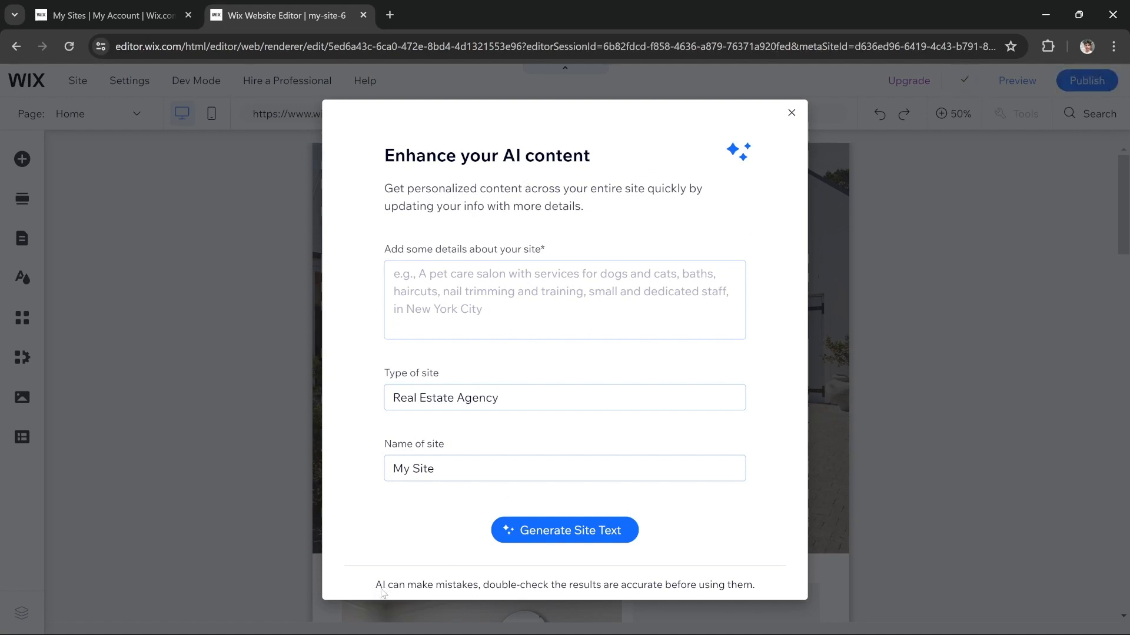
# Close the AI content dialog without generating site text and return to the editor canvas.
pyautogui.click(792, 114)
pyautogui.rightClick(793, 115)
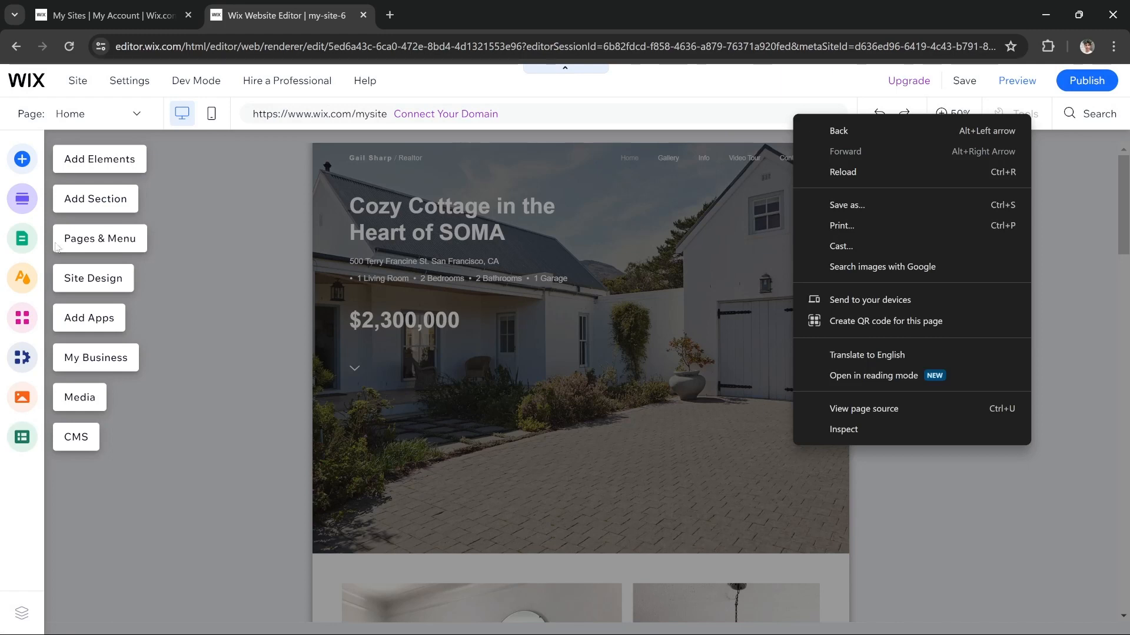
pyautogui.click(1, 529)
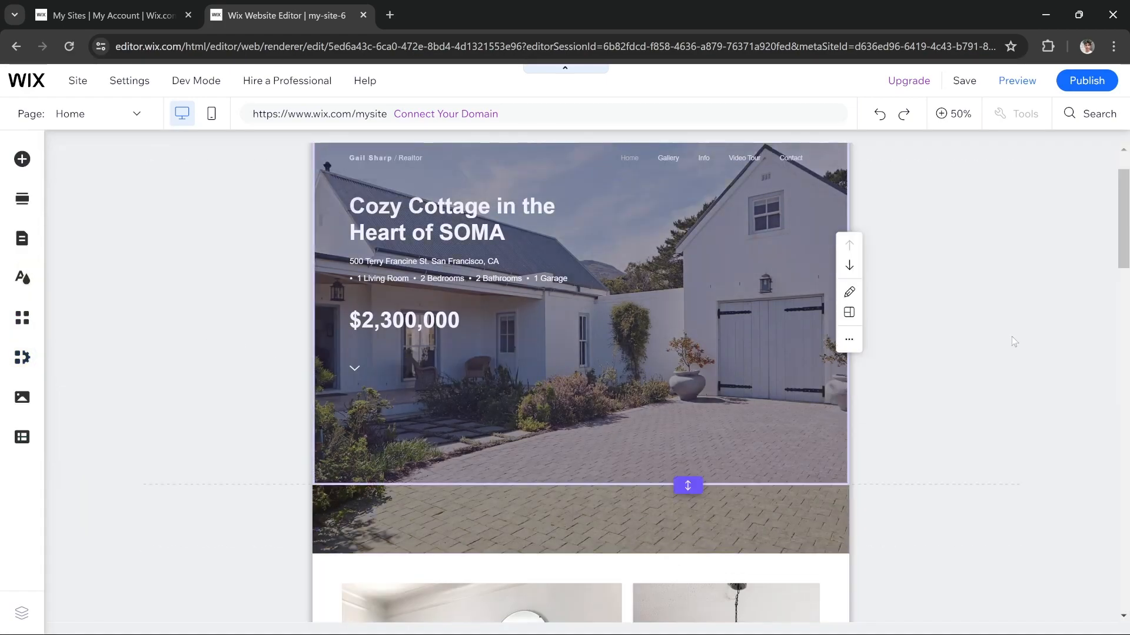
# Look through the home page down to the footer and review the list of site pages.
pyautogui.scroll(-7, 1011, 336)
pyautogui.scroll(-10, 990, 356)
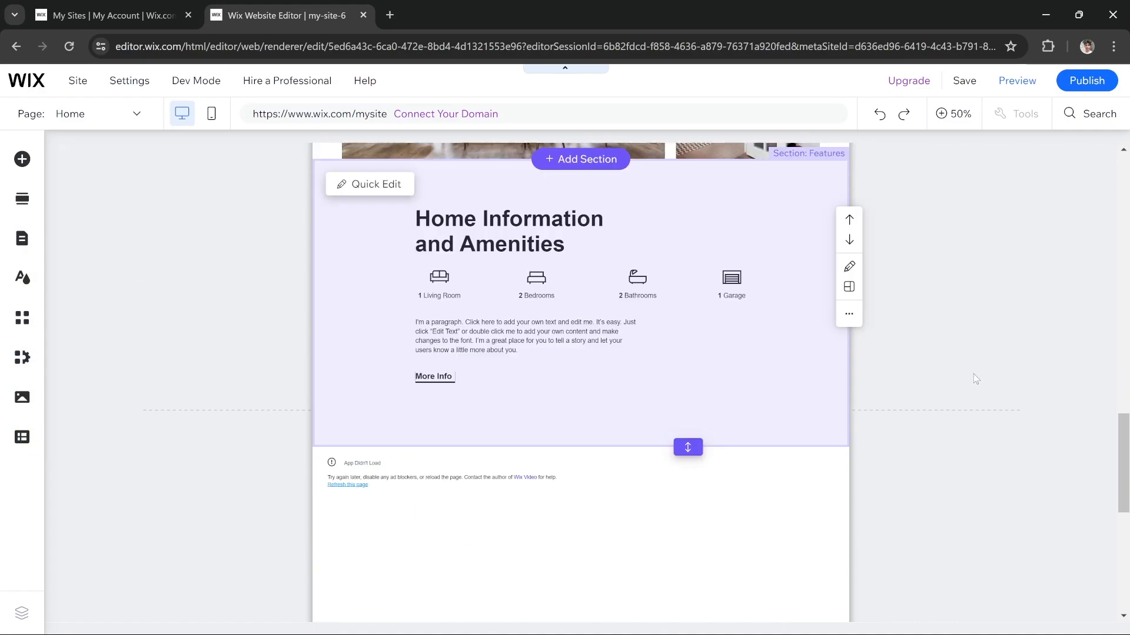
pyautogui.scroll(5, 972, 384)
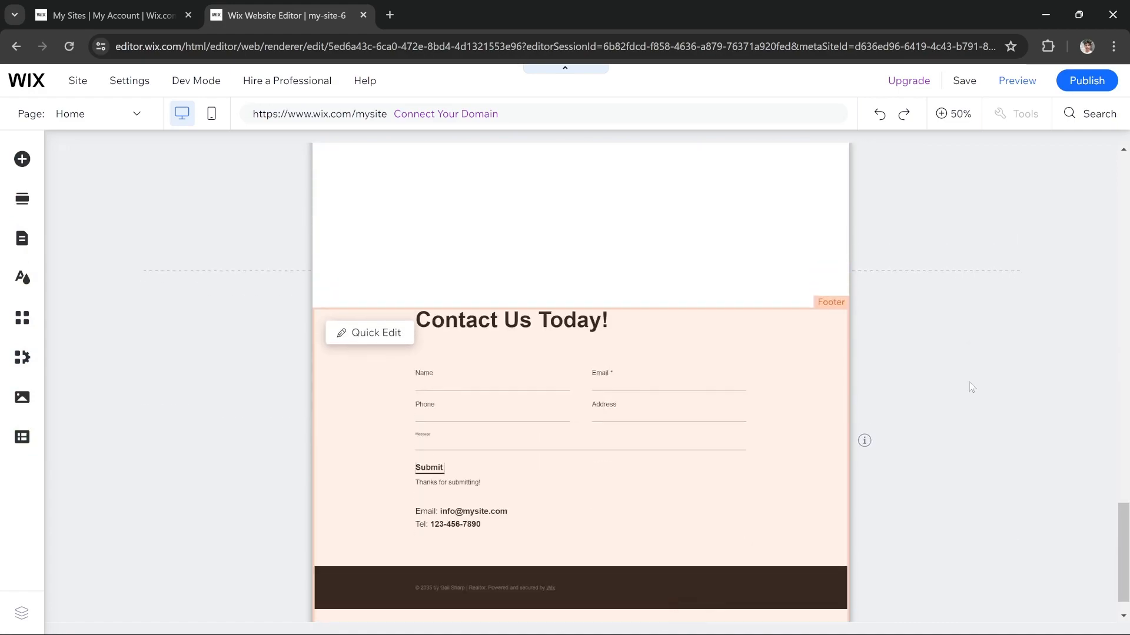
pyautogui.scroll(10, 968, 392)
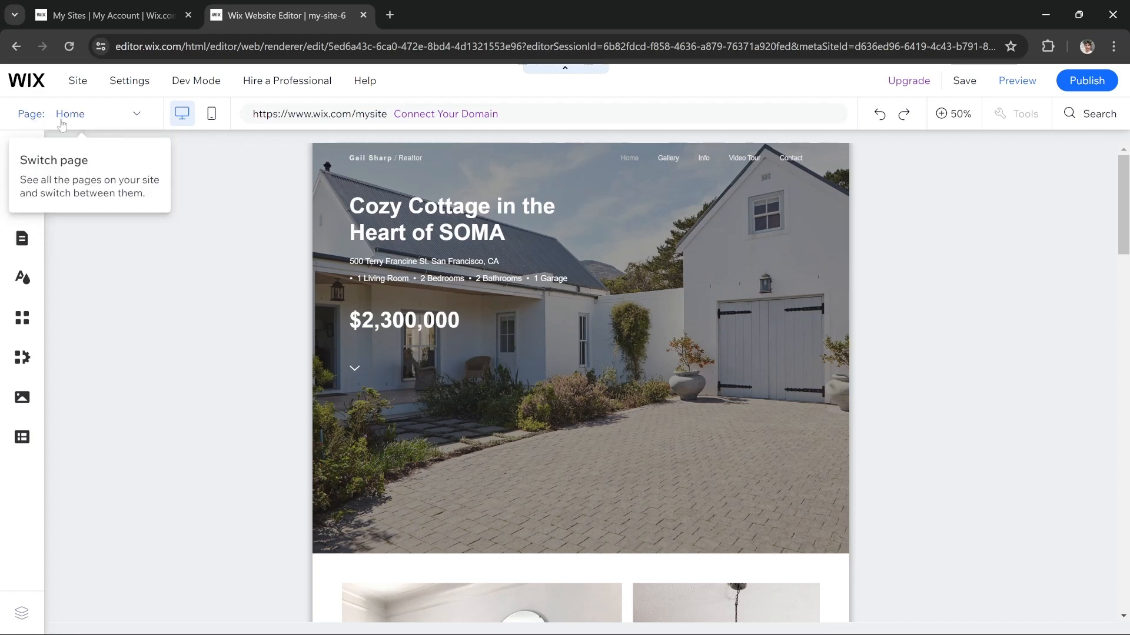
pyautogui.click(81, 117)
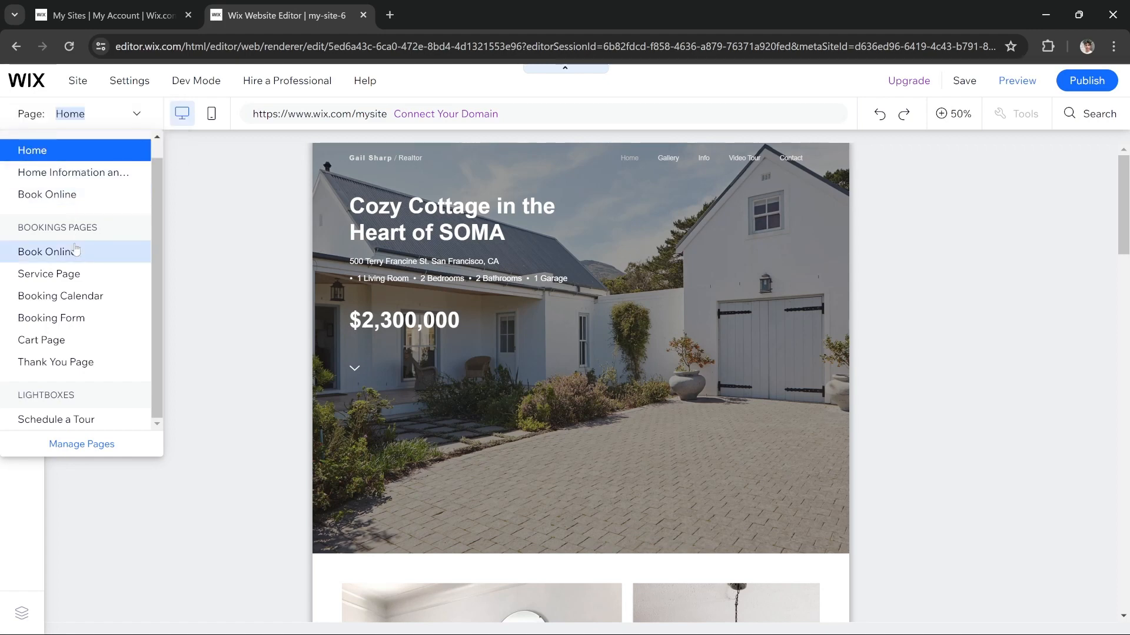
pyautogui.scroll(1, 86, 256)
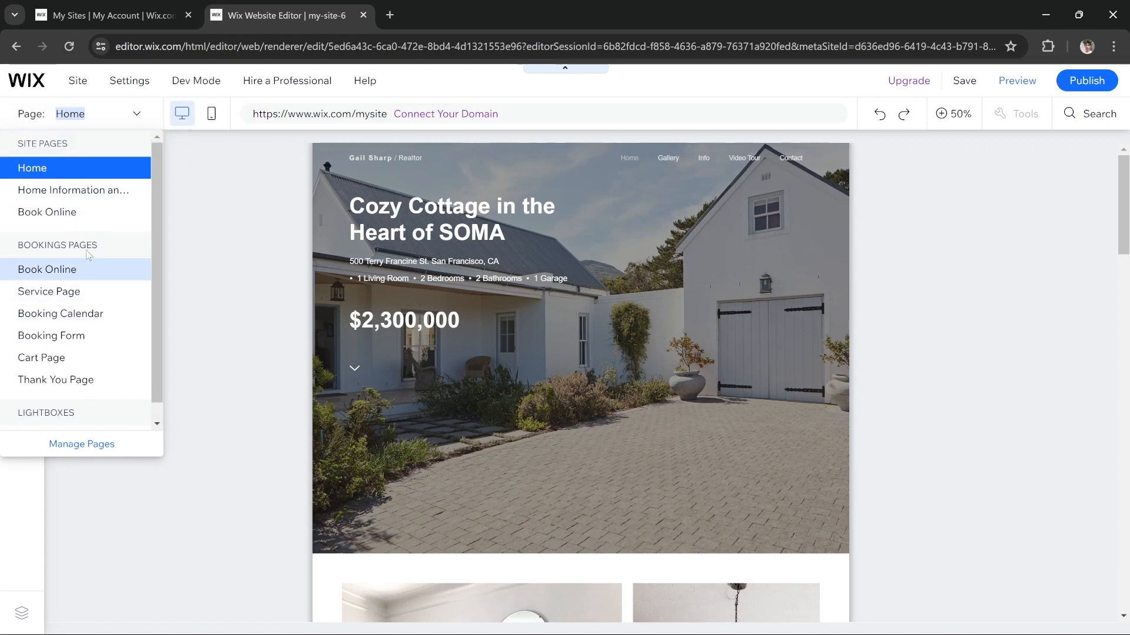
pyautogui.click(230, 195)
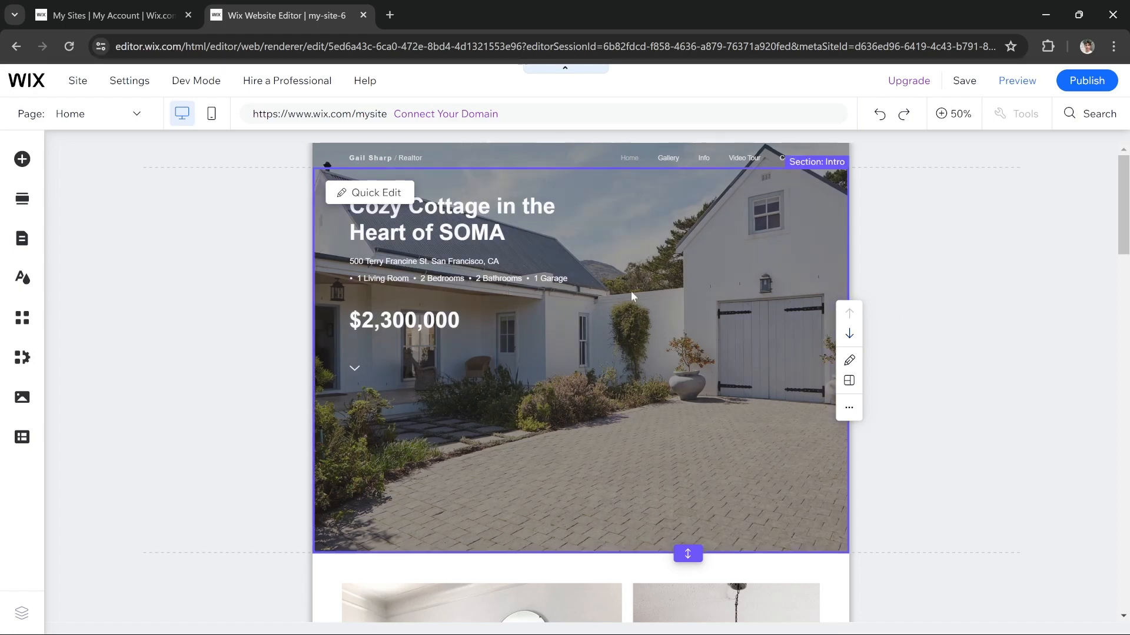
# Replace the main heading text in the Intro section with "prosland real estate agency".
pyautogui.click(465, 313)
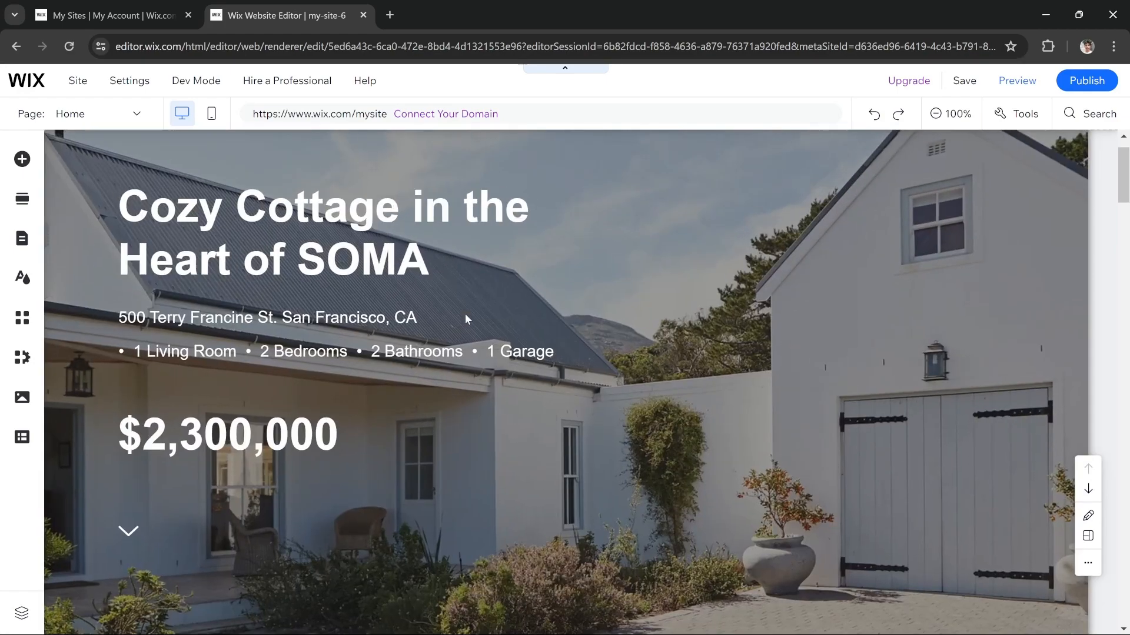
pyautogui.click(277, 433)
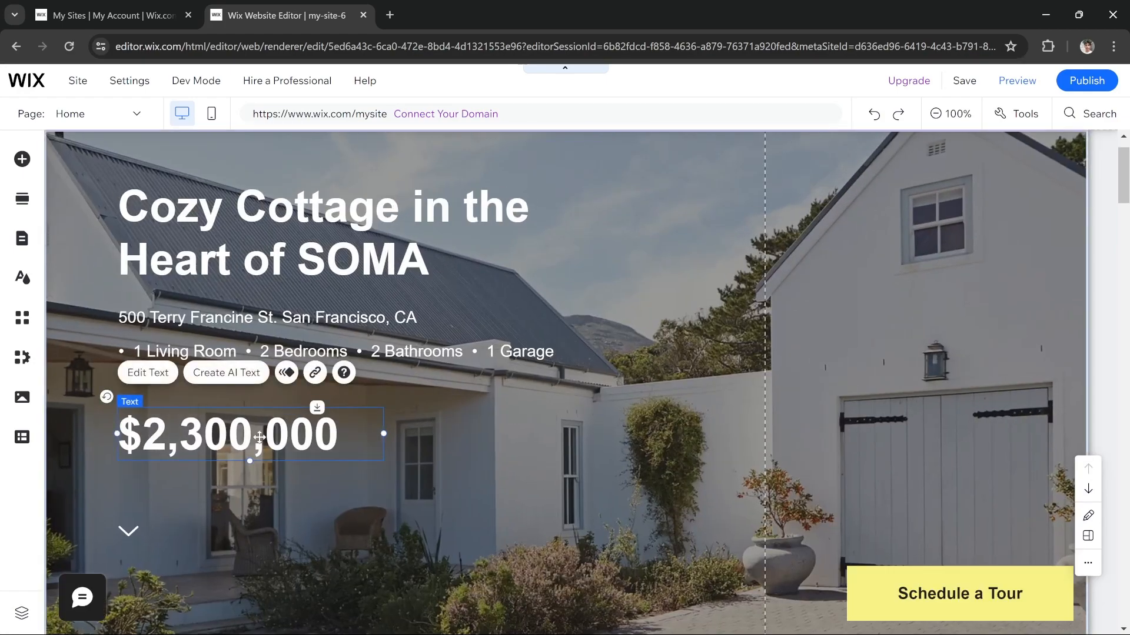
pyautogui.click(353, 222)
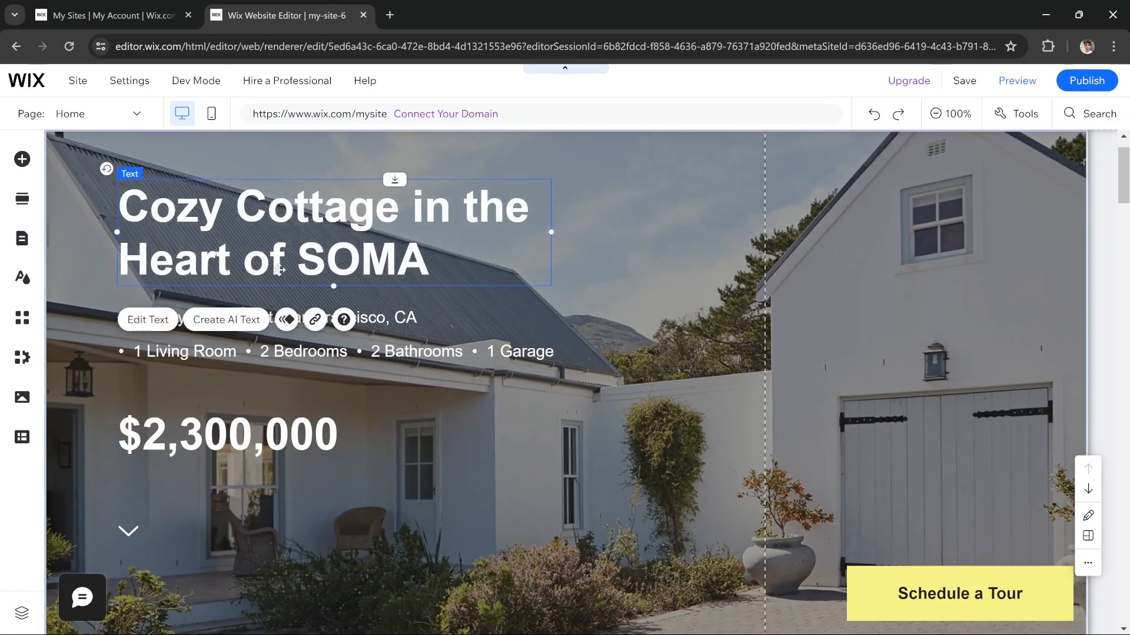
pyautogui.click(152, 323)
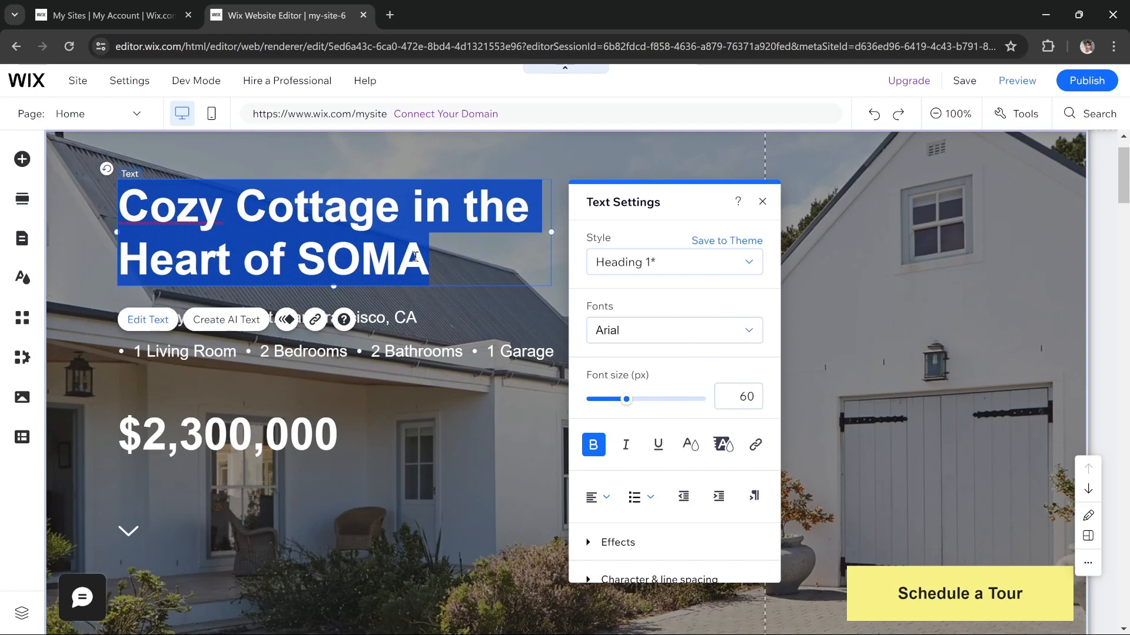
pyautogui.write('prosl')
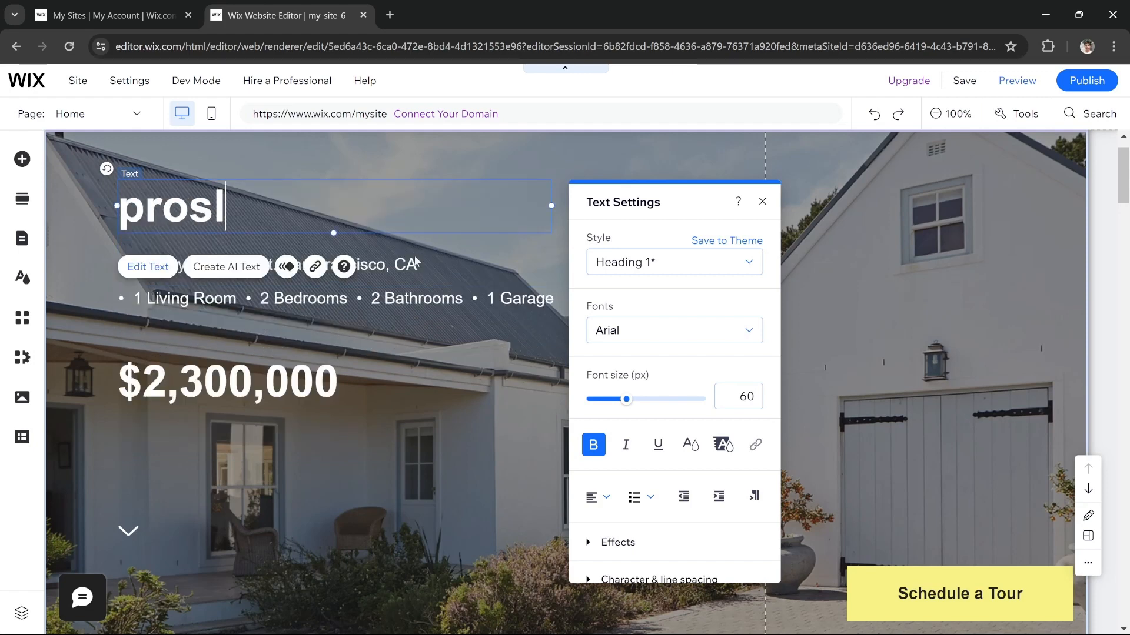
pyautogui.write('and real ')
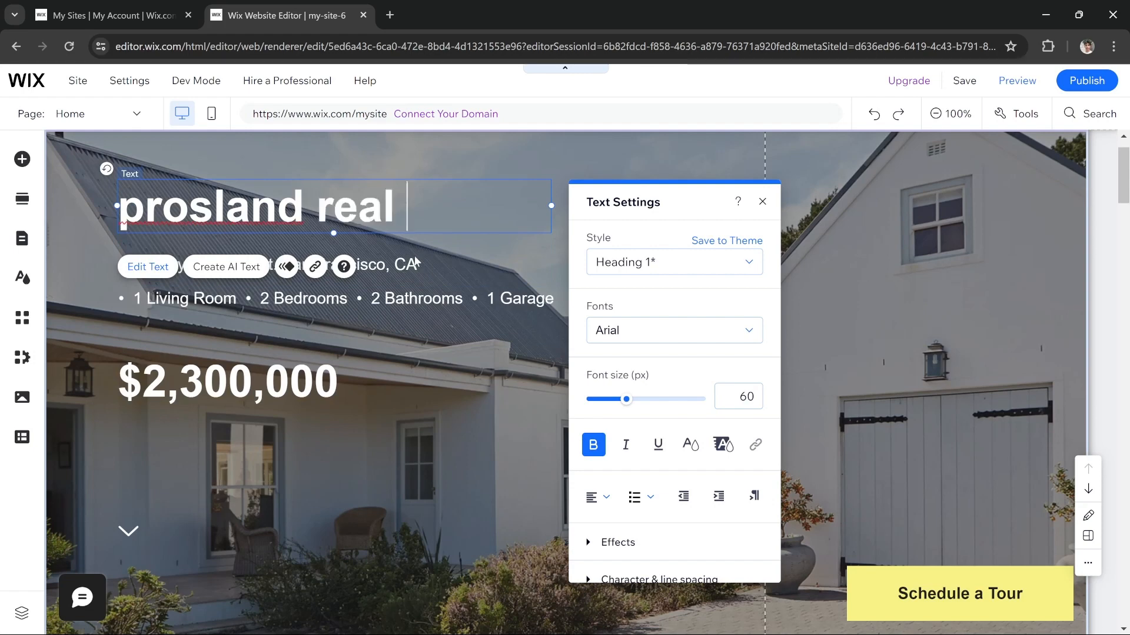
pyautogui.write('estae')
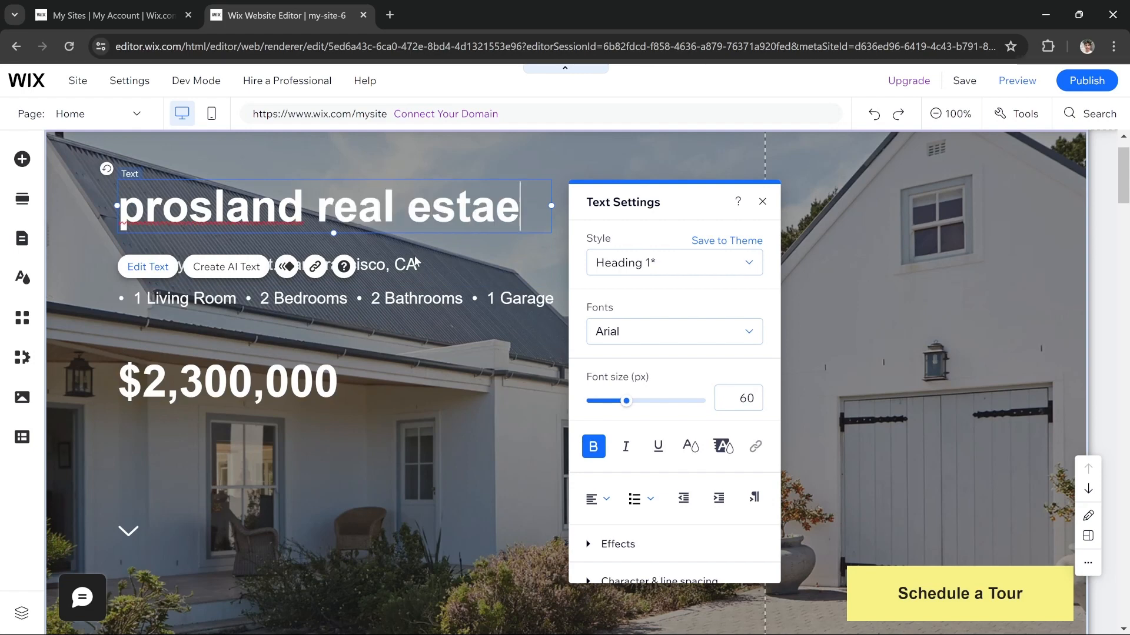
pyautogui.write('\\')
pyautogui.press('BackSpace')
pyautogui.press('BackSpace')
pyautogui.write('te agency')
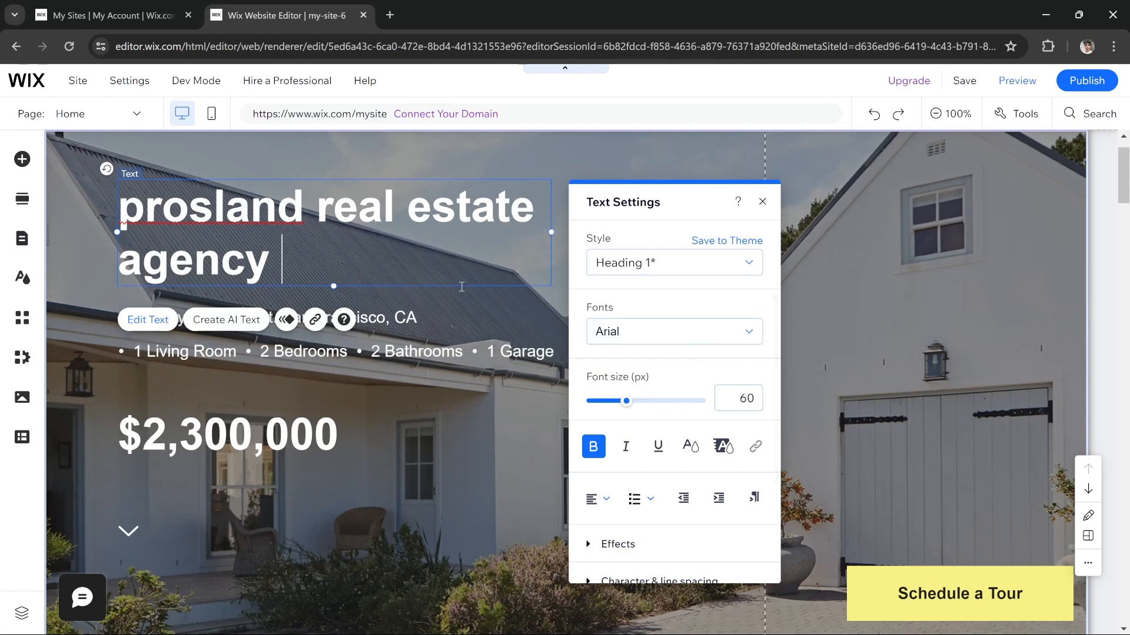
# Set the whole main heading's font size to 72 px and switch its bold formatting off and back on.
pyautogui.moveTo(628, 402)
pyautogui.mouseDown()
pyautogui.moveTo(677, 401)
pyautogui.moveTo(625, 402)
pyautogui.mouseUp()
pyautogui.moveTo(285, 253); pyautogui.dragTo(118, 206)
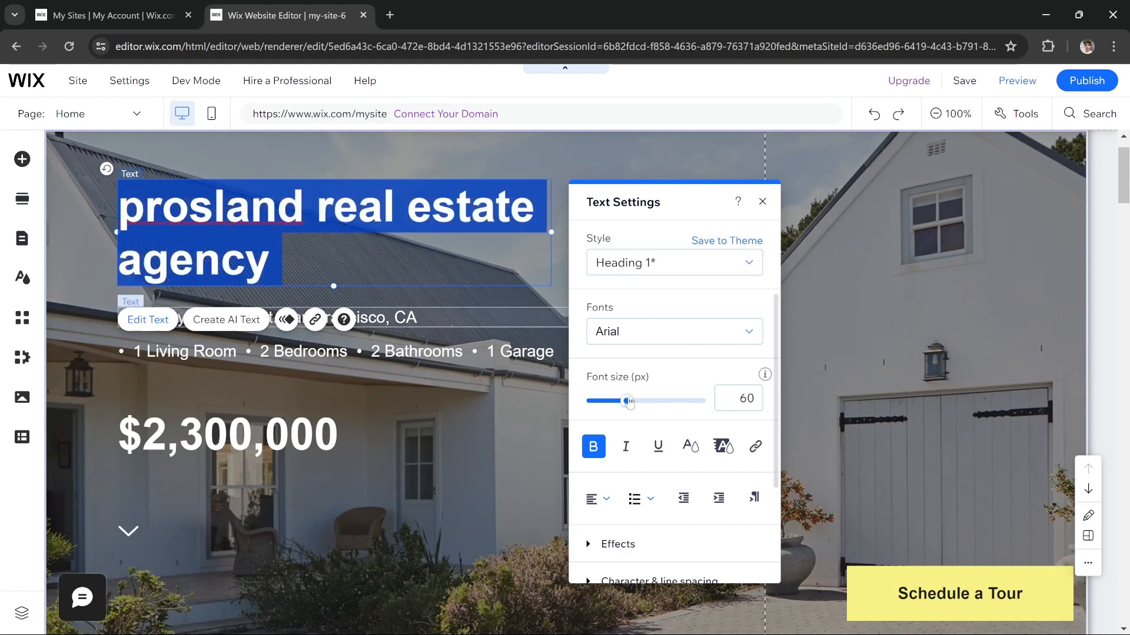
pyautogui.moveTo(627, 402)
pyautogui.mouseDown()
pyautogui.moveTo(645, 402)
pyautogui.moveTo(633, 402)
pyautogui.mouseUp()
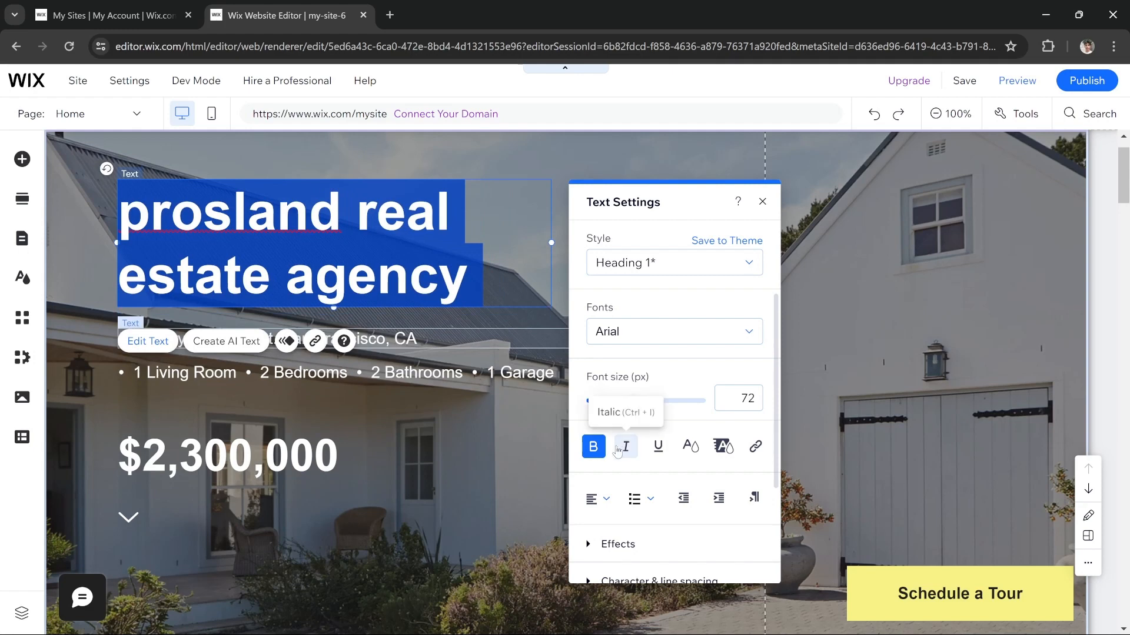
pyautogui.click(596, 450)
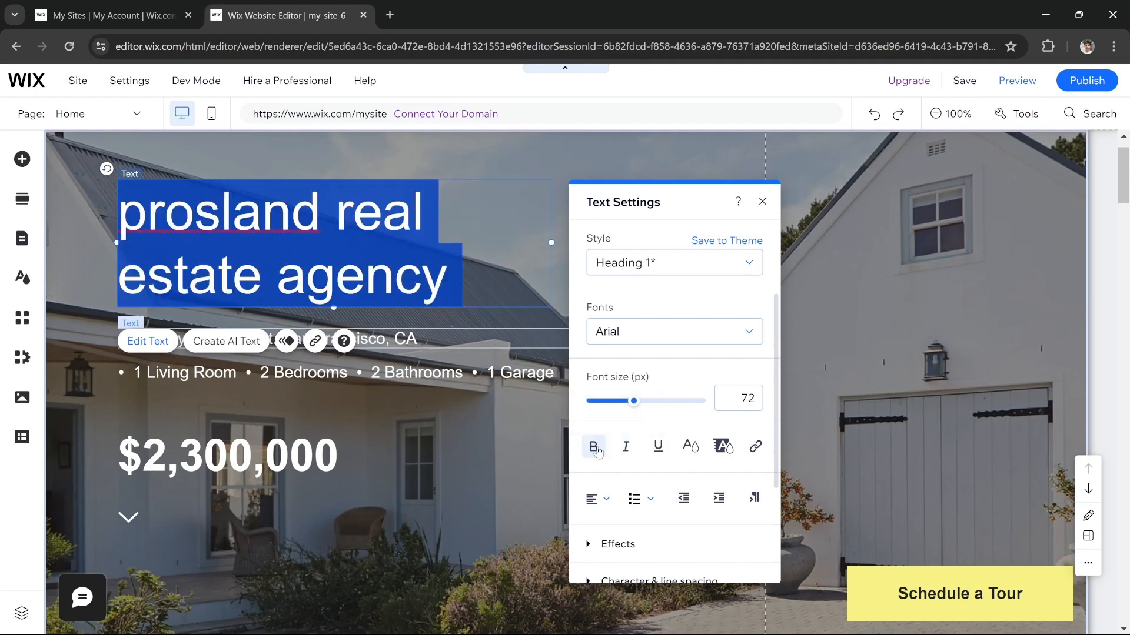
pyautogui.click(596, 449)
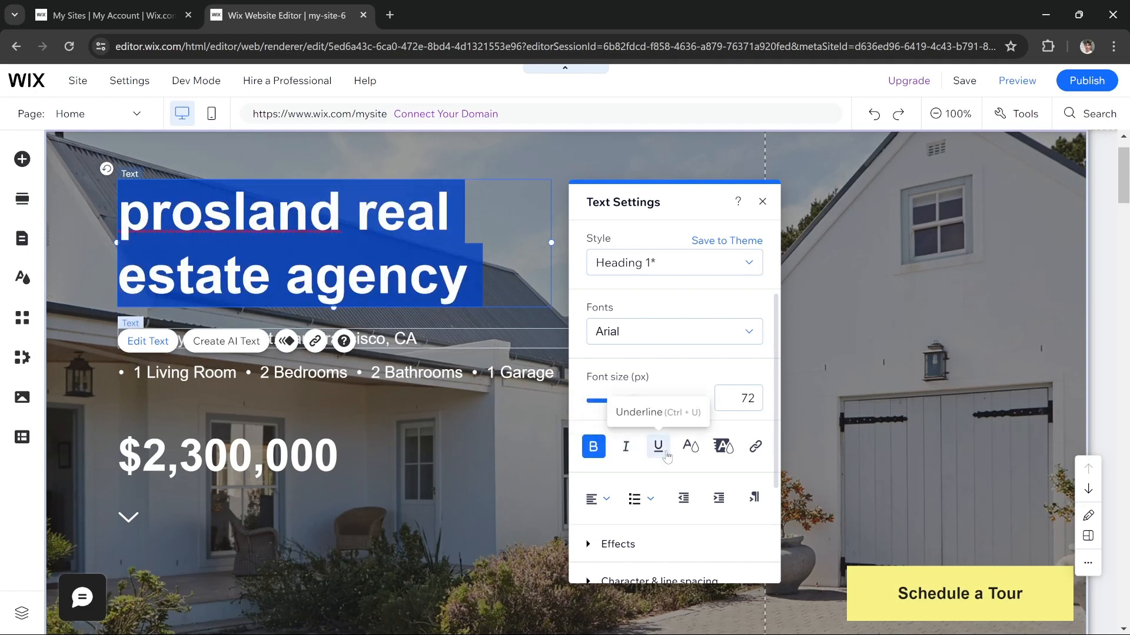
# Change the main heading's text color to the light grey theme color #EBE6E6.
pyautogui.click(691, 455)
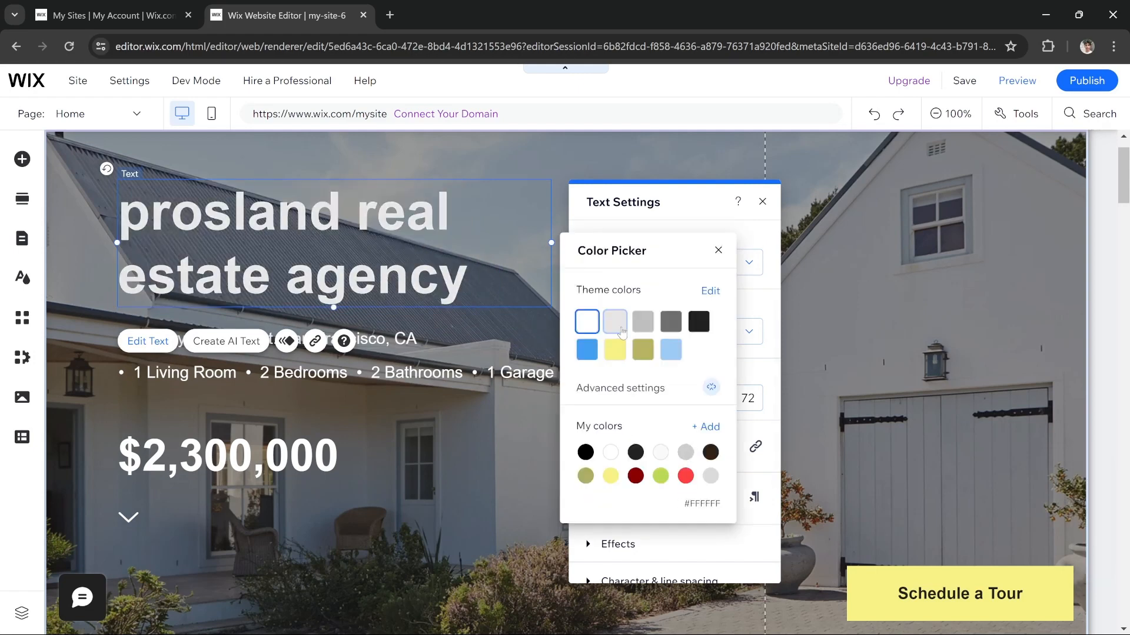
pyautogui.click(616, 324)
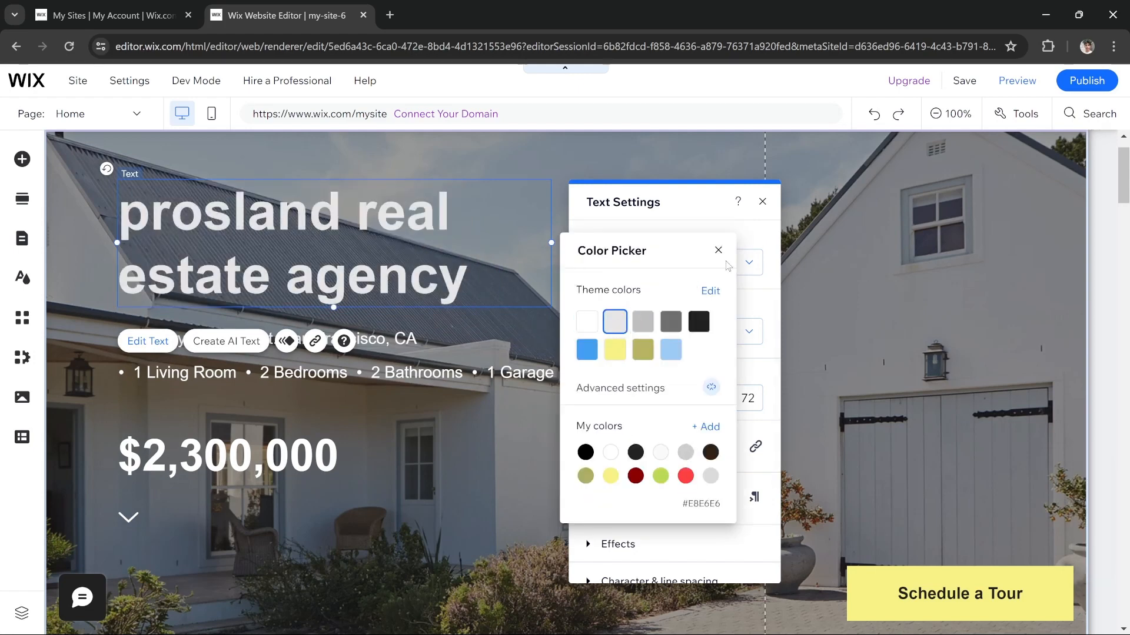
pyautogui.click(718, 250)
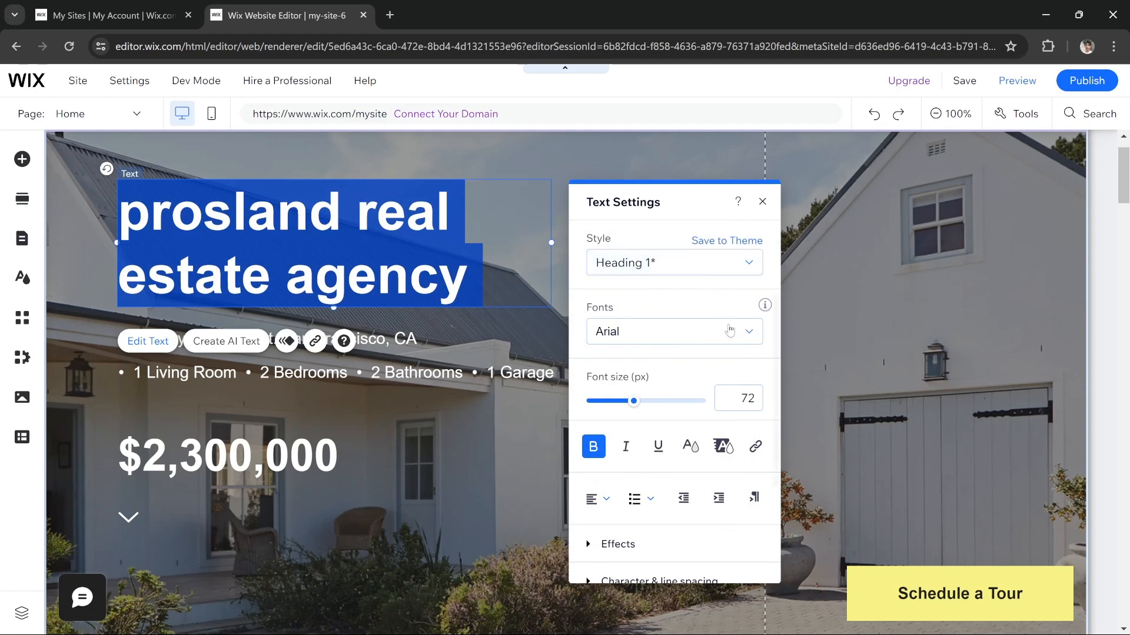
# Browse the available fonts for the main heading and close the list without choosing another font.
pyautogui.click(647, 331)
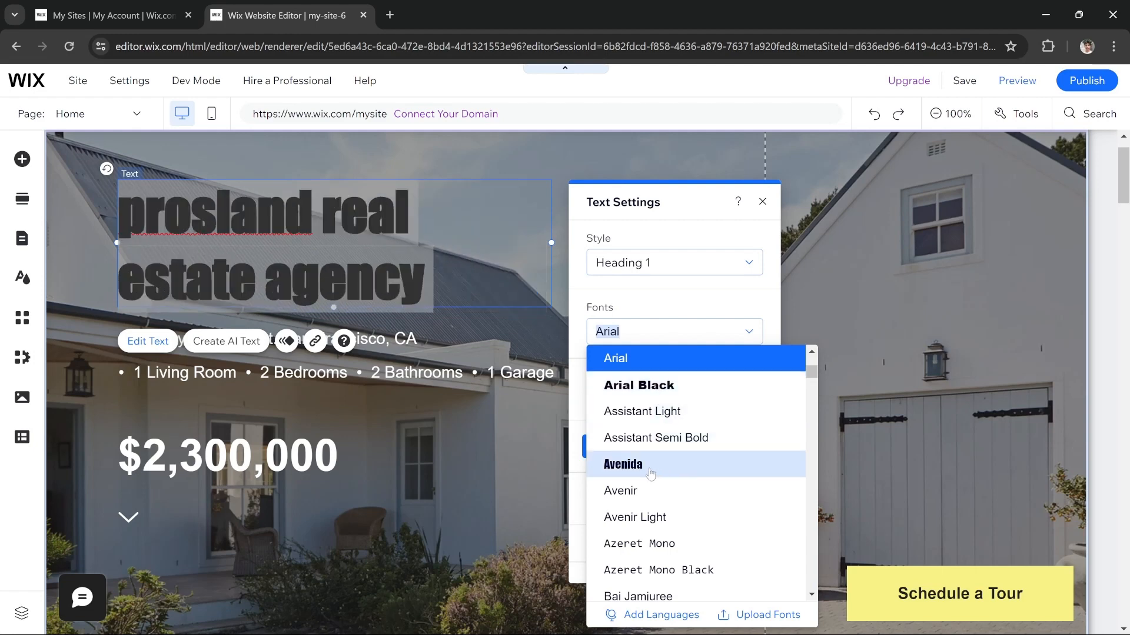
pyautogui.scroll(-10, 650, 474)
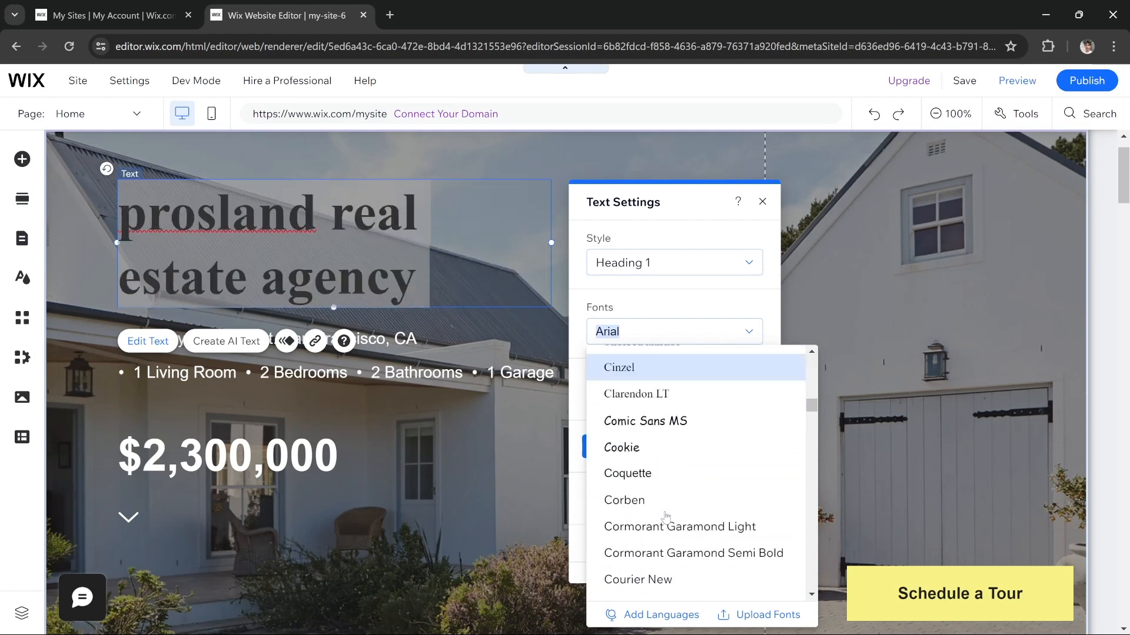
pyautogui.scroll(-5, 666, 516)
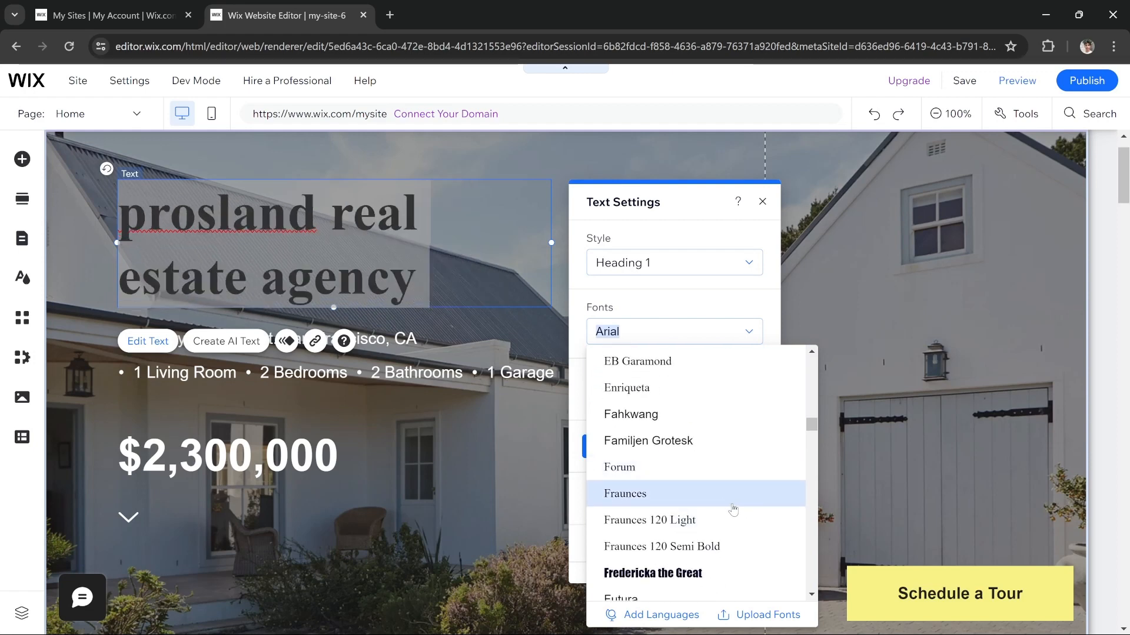
pyautogui.scroll(-1, 733, 509)
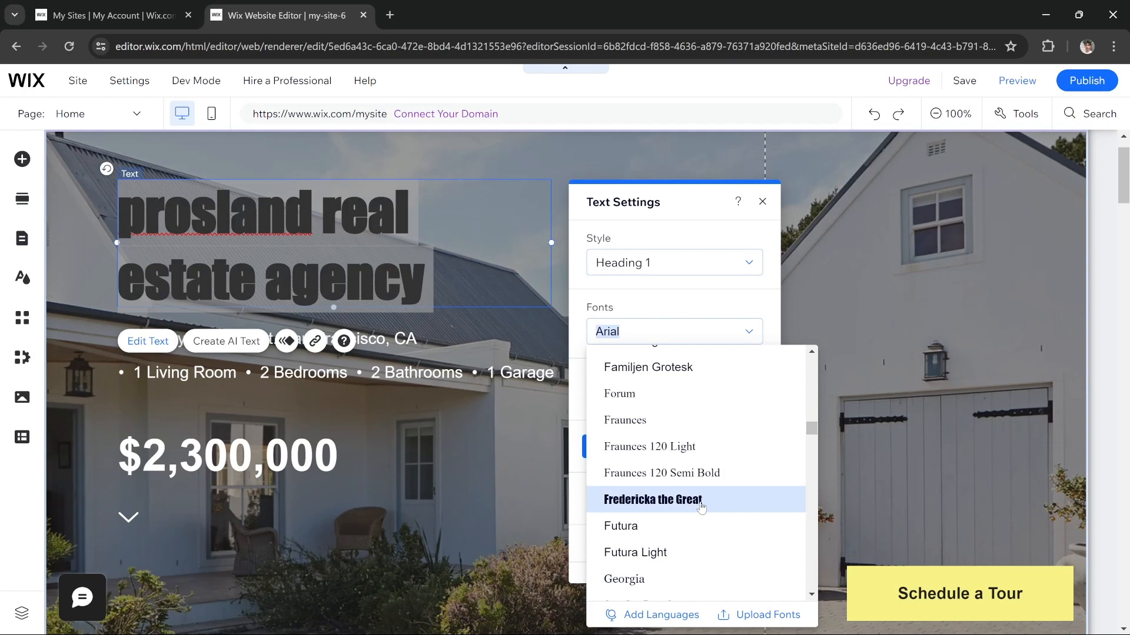
pyautogui.scroll(-1, 701, 507)
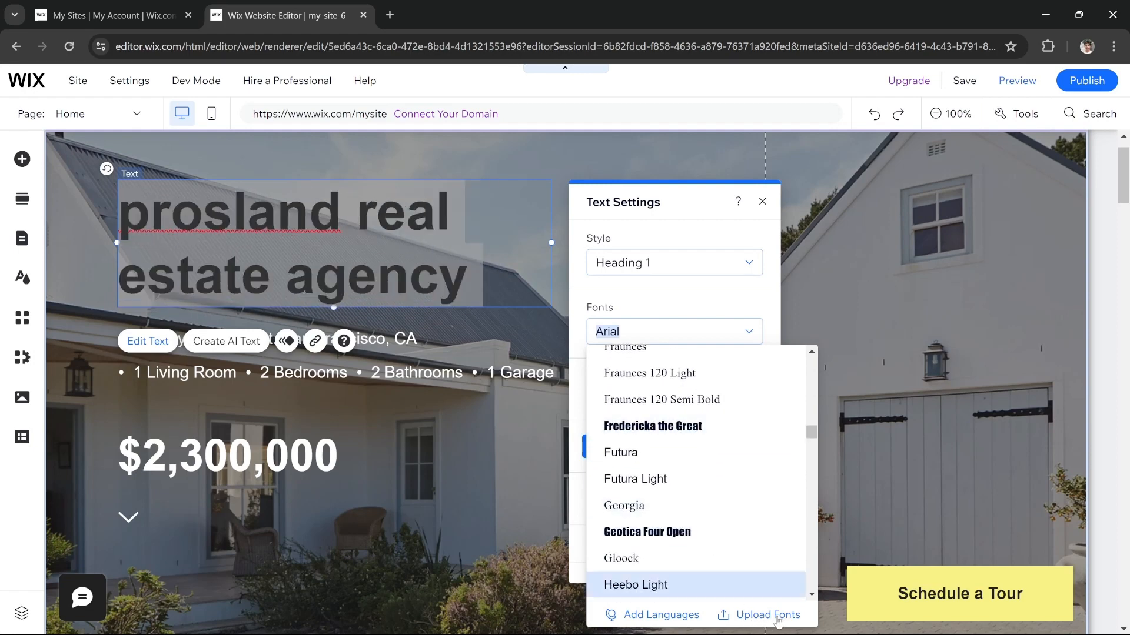
pyautogui.click(708, 199)
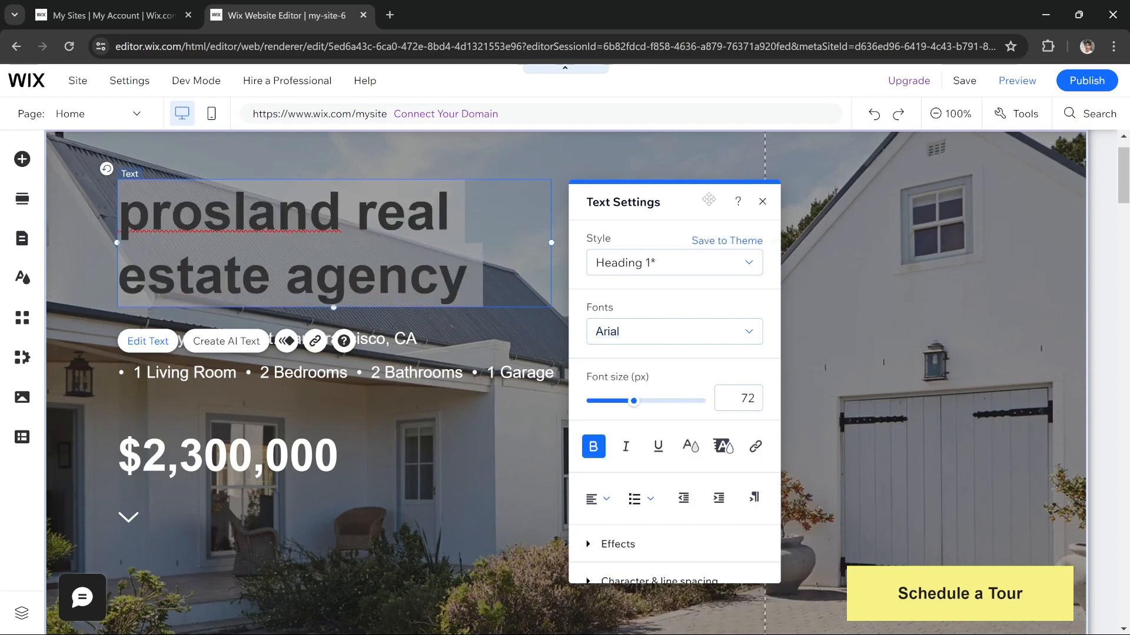
# Check the heading's SEO & accessibility HTML tag setting and close the text settings.
pyautogui.scroll(-3, 681, 426)
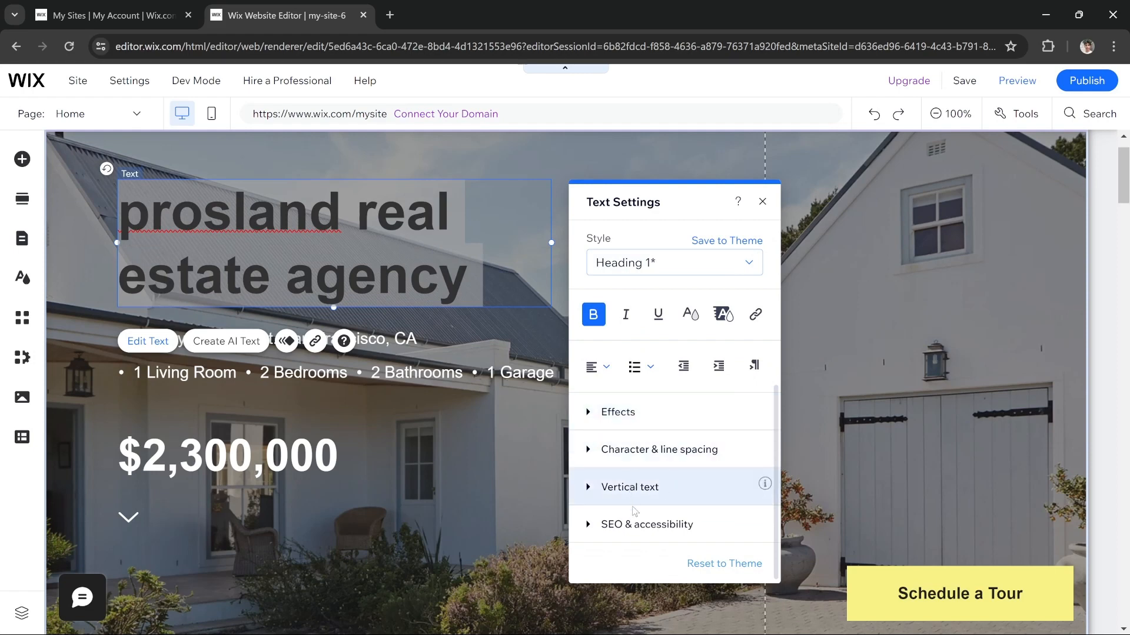
pyautogui.click(620, 525)
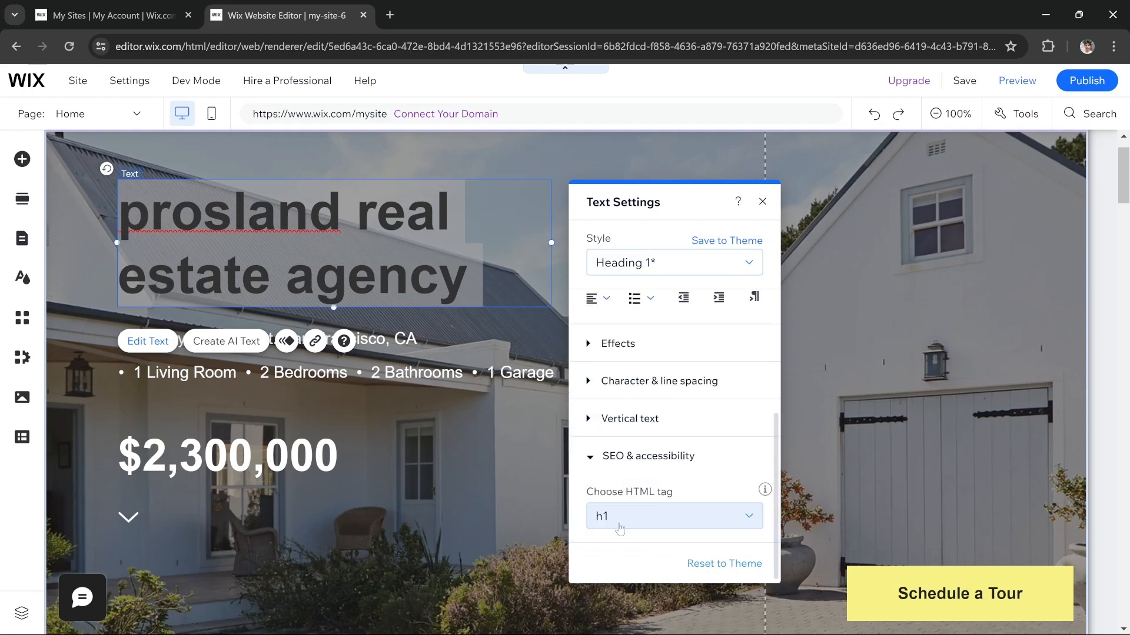
pyautogui.scroll(4, 619, 528)
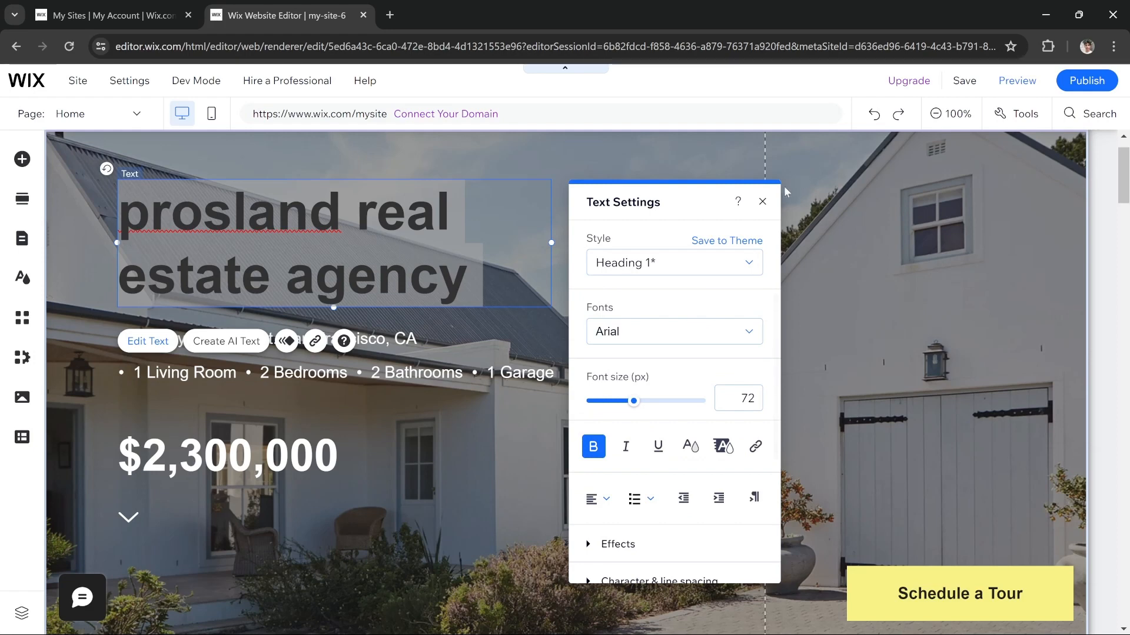
pyautogui.click(762, 202)
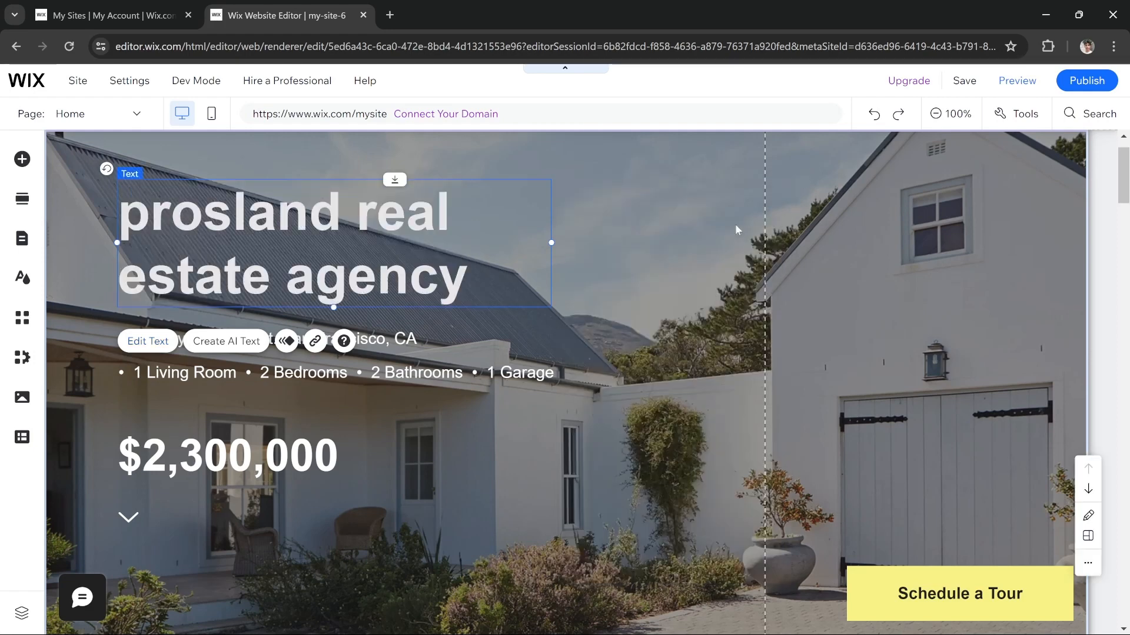
# Delete the $2,300,000 price text from the Intro section.
pyautogui.scroll(-1, 473, 348)
pyautogui.click(292, 393)
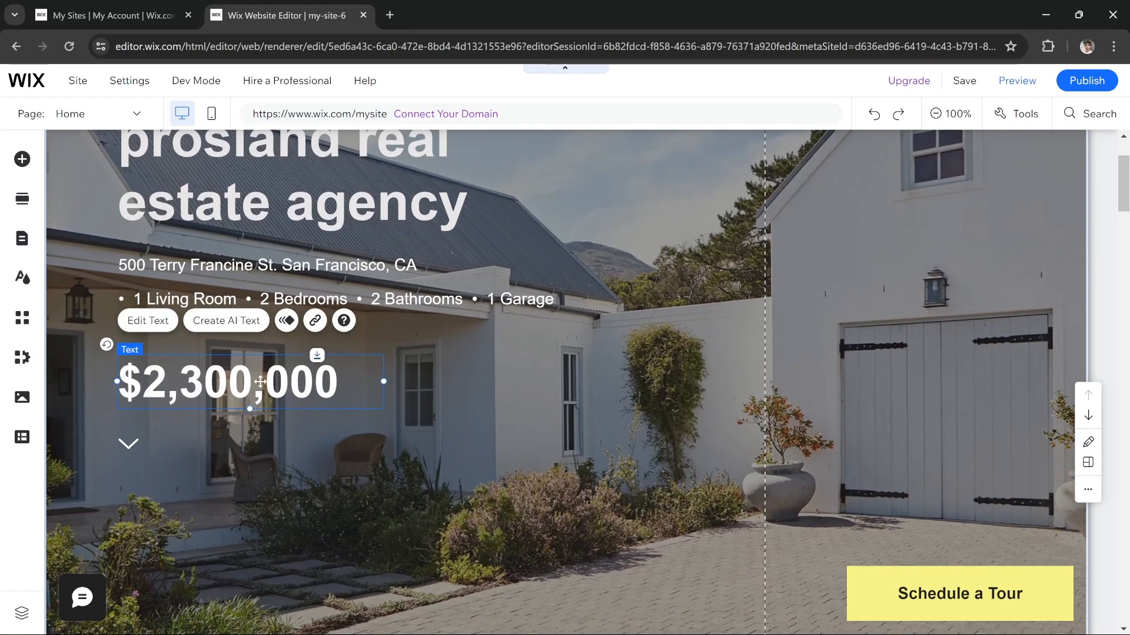
pyautogui.doubleClick(337, 385)
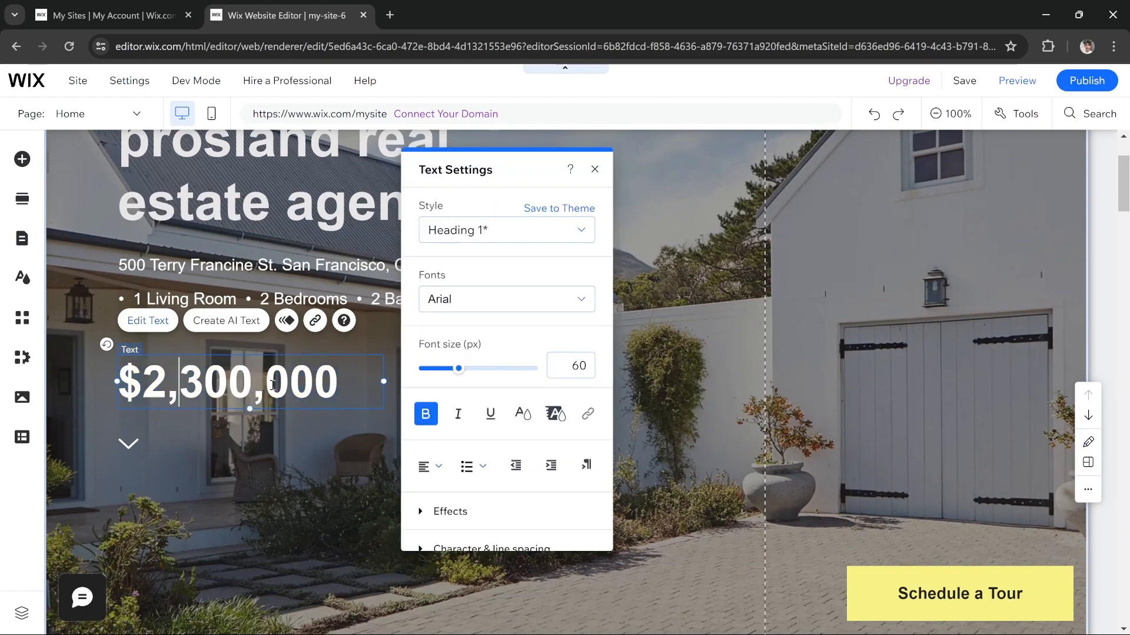
pyautogui.press('BackSpace')
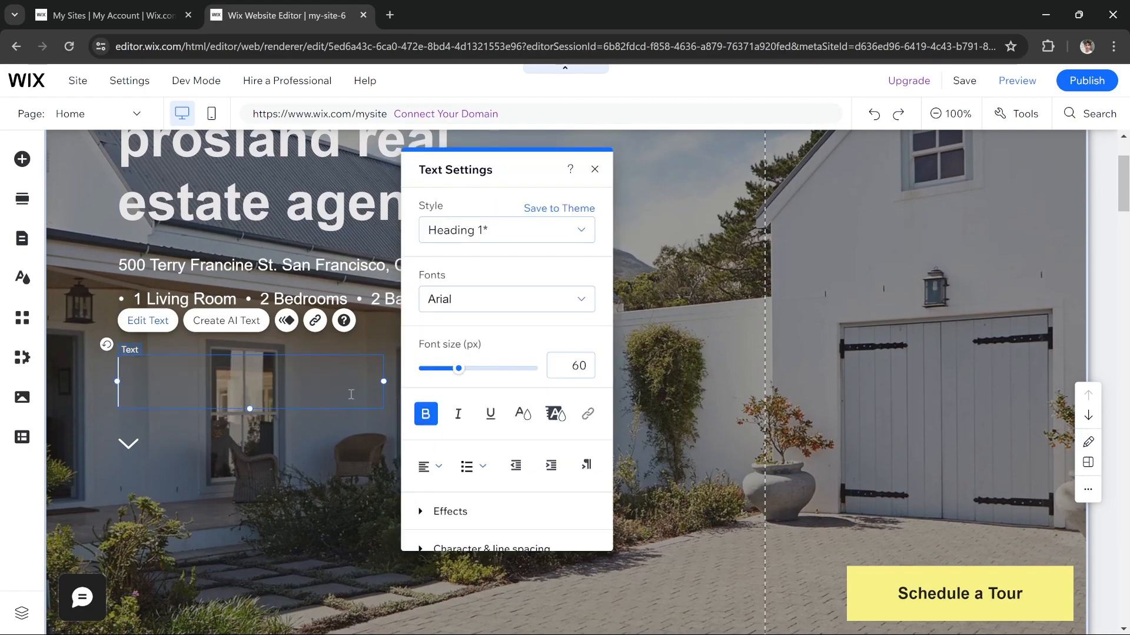
pyautogui.click(338, 449)
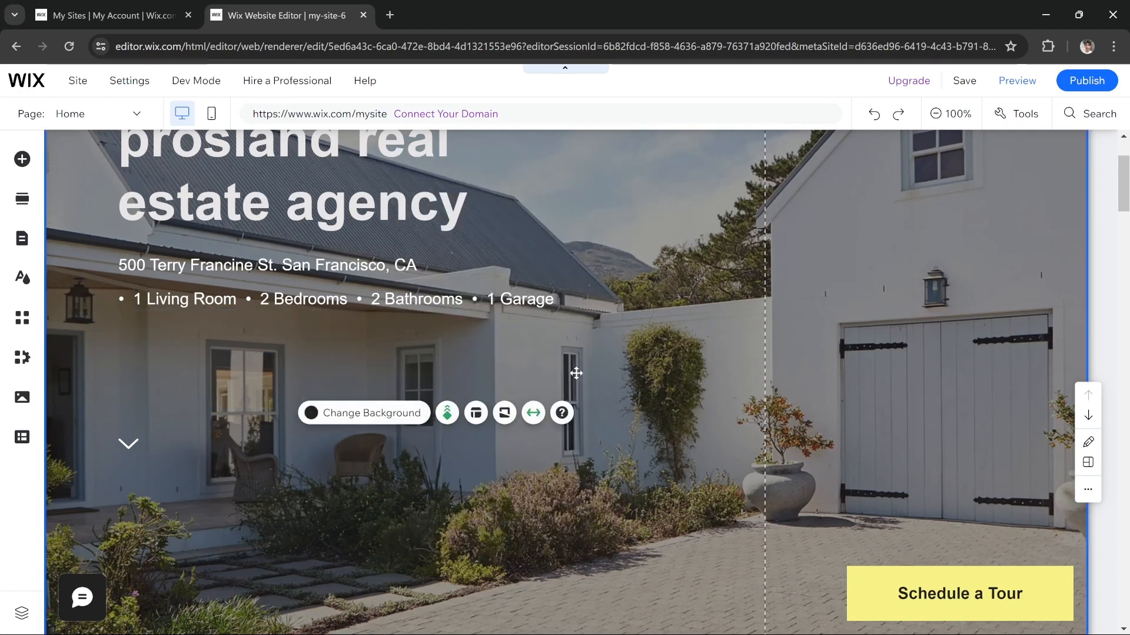
# Open the Intro section's strip background settings and browse the suggested backgrounds.
pyautogui.scroll(3, 675, 325)
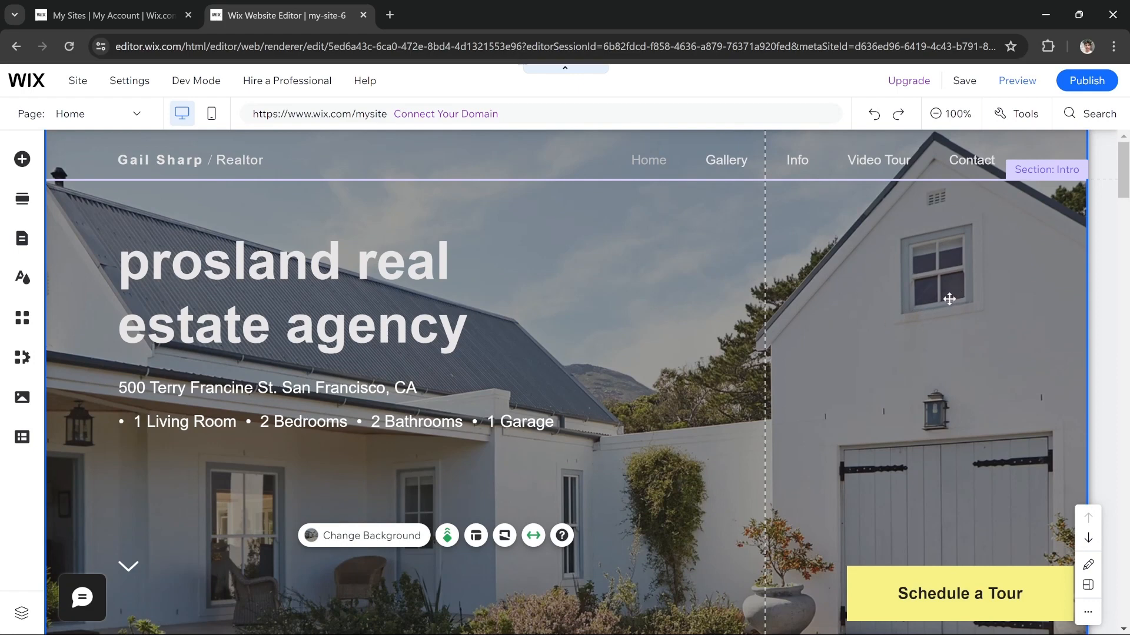
pyautogui.scroll(-3, 949, 299)
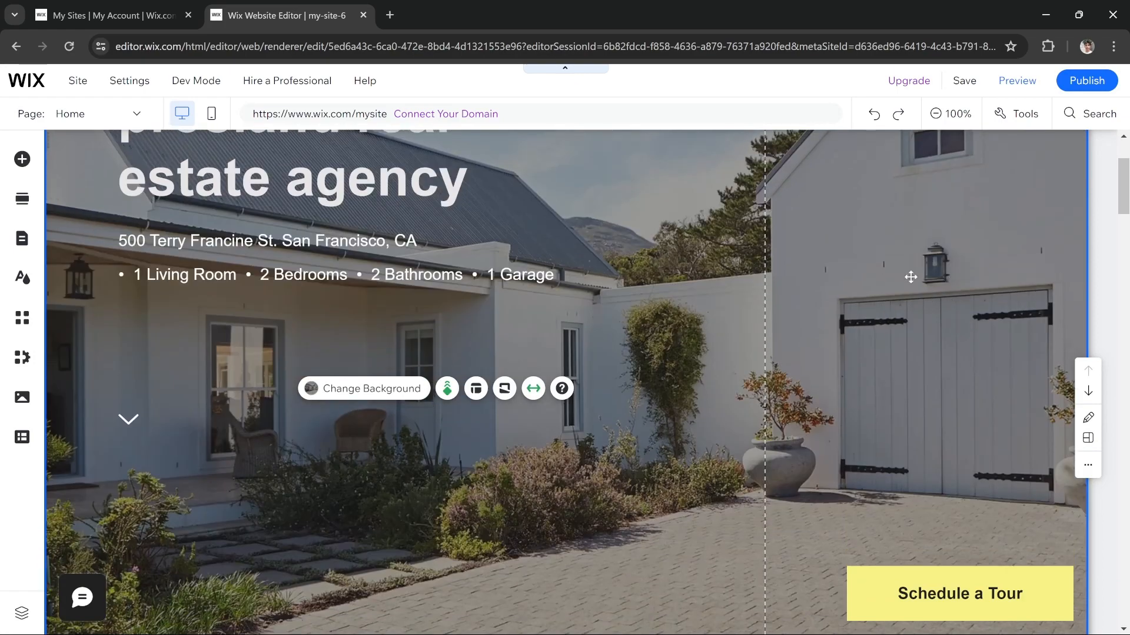
pyautogui.click(932, 259)
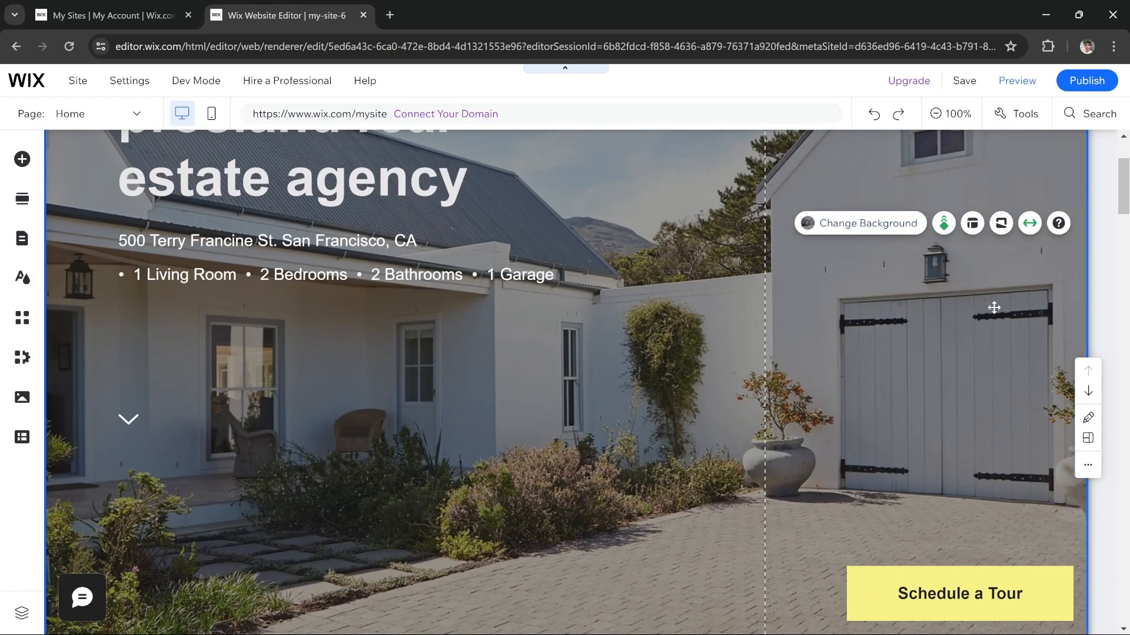
pyautogui.click(867, 230)
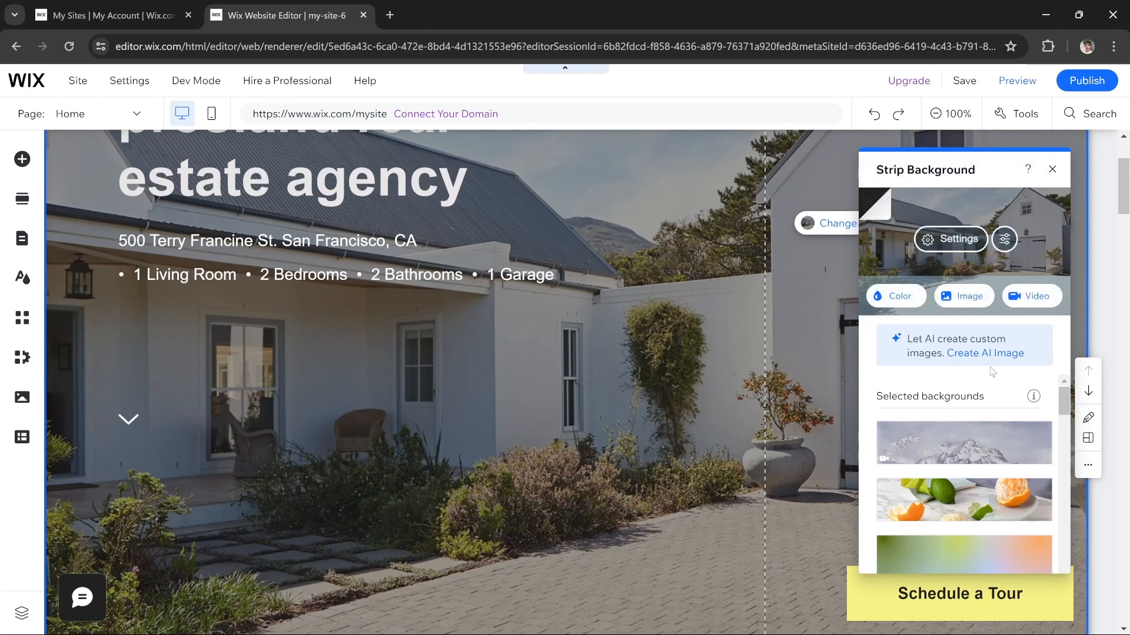
pyautogui.scroll(-2, 995, 388)
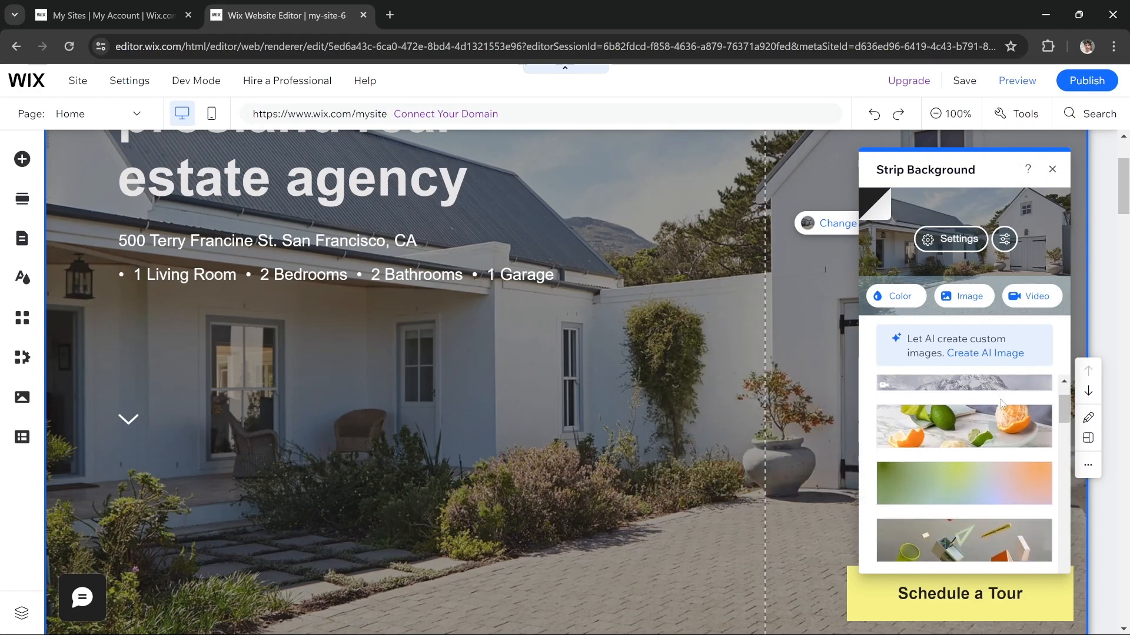
pyautogui.scroll(-2, 1002, 404)
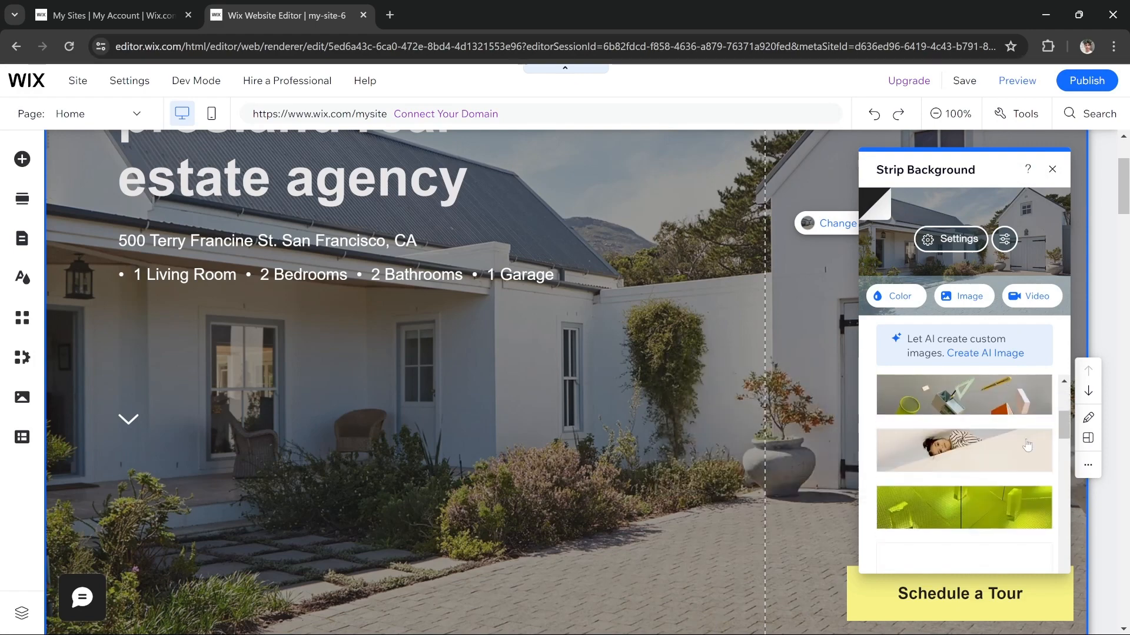
pyautogui.scroll(-1, 976, 451)
pyautogui.scroll(-10, 976, 450)
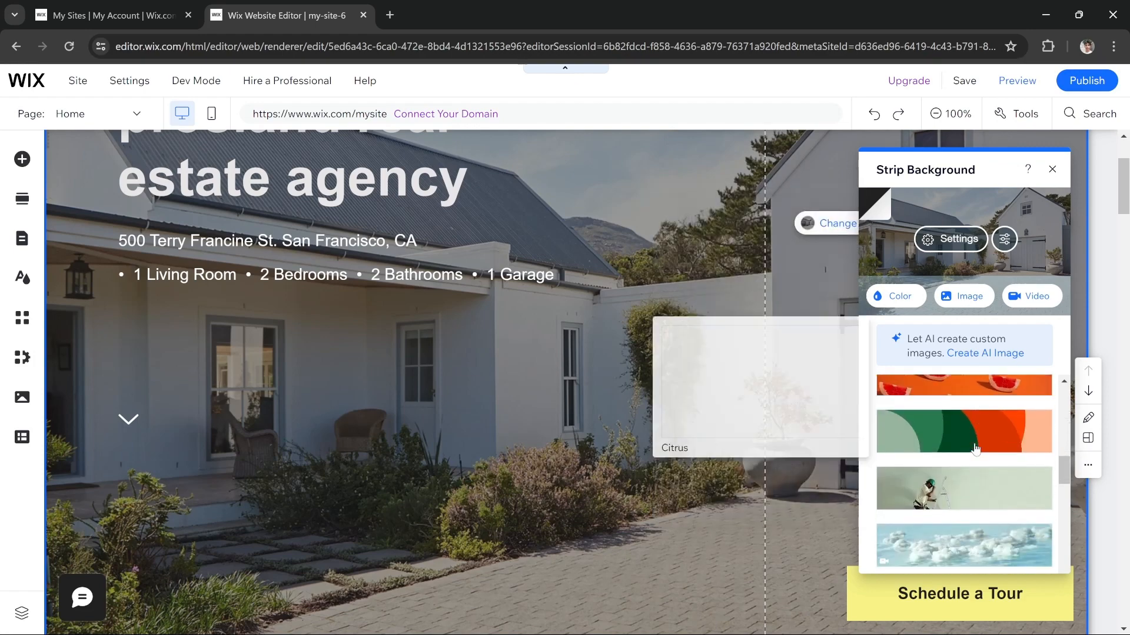
pyautogui.scroll(5, 976, 451)
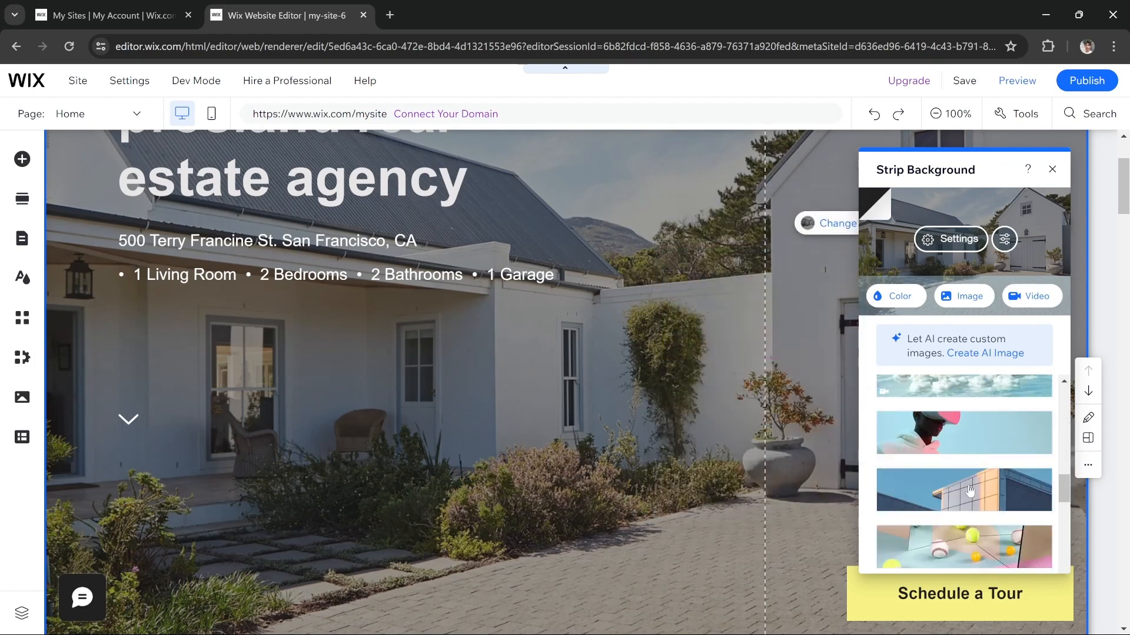
pyautogui.scroll(5, 976, 488)
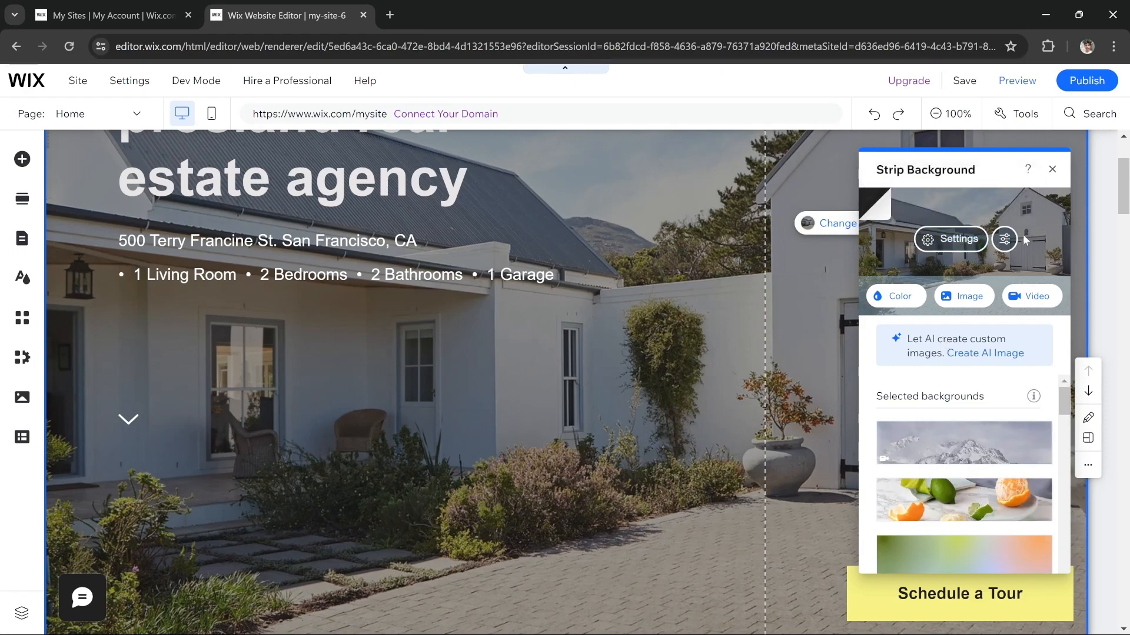
# Open the image chooser for the Intro background, check the media upload sources, and close the upload window without uploading.
pyautogui.click(970, 300)
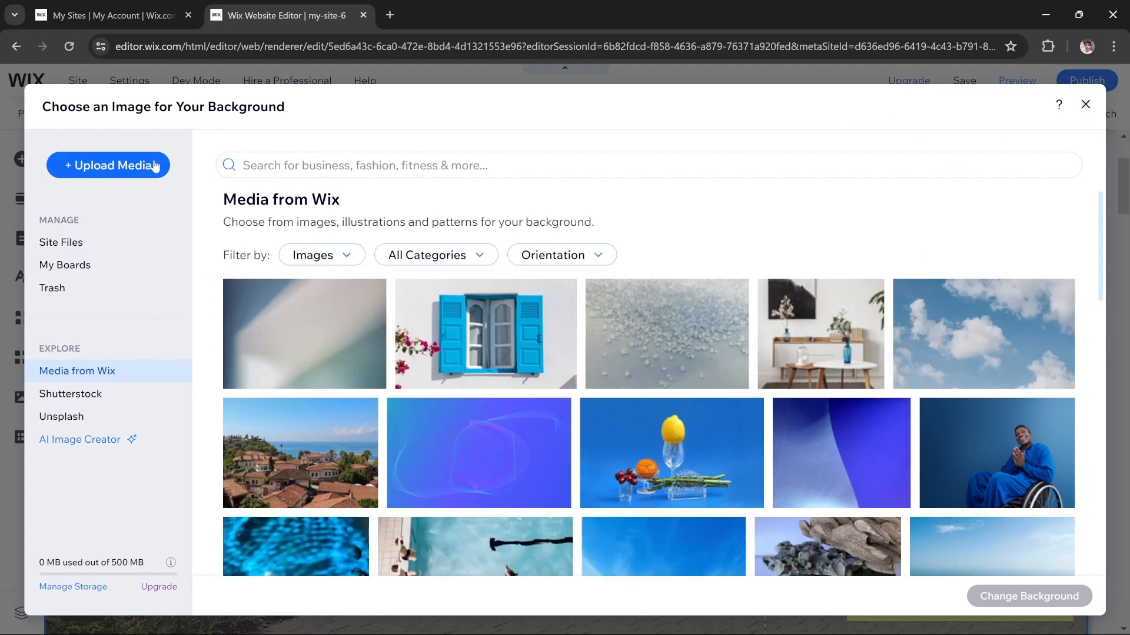
pyautogui.click(110, 169)
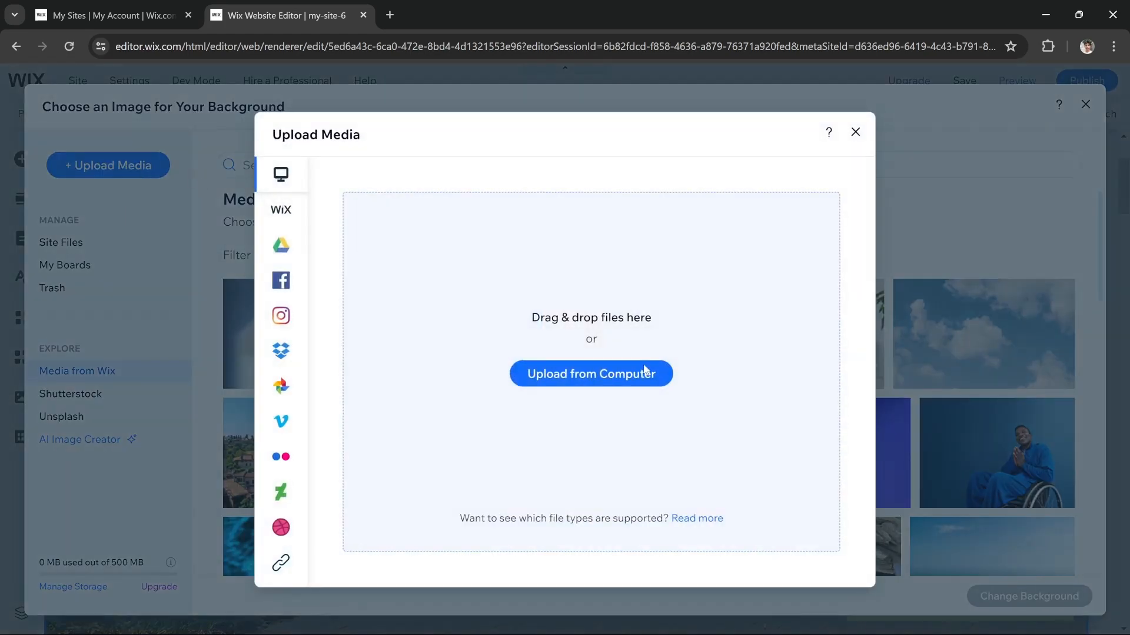
pyautogui.click(855, 133)
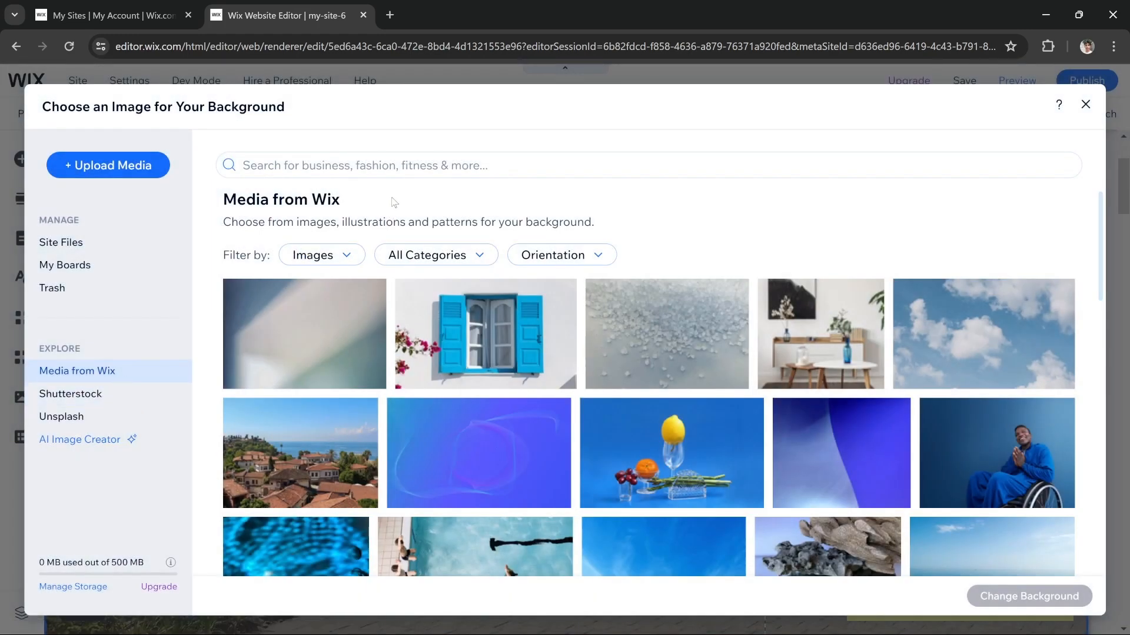
# Search the Wix media for "real estate" background images, browse them, and close the background settings without choosing one.
pyautogui.click(360, 165)
pyautogui.write('r')
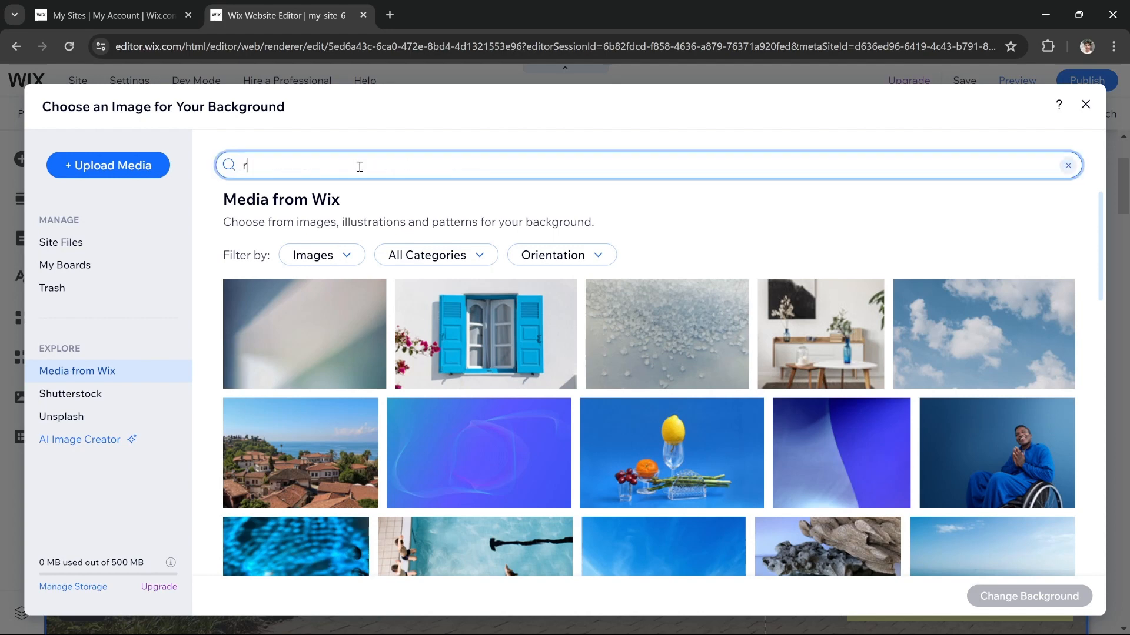
pyautogui.write('eal estate')
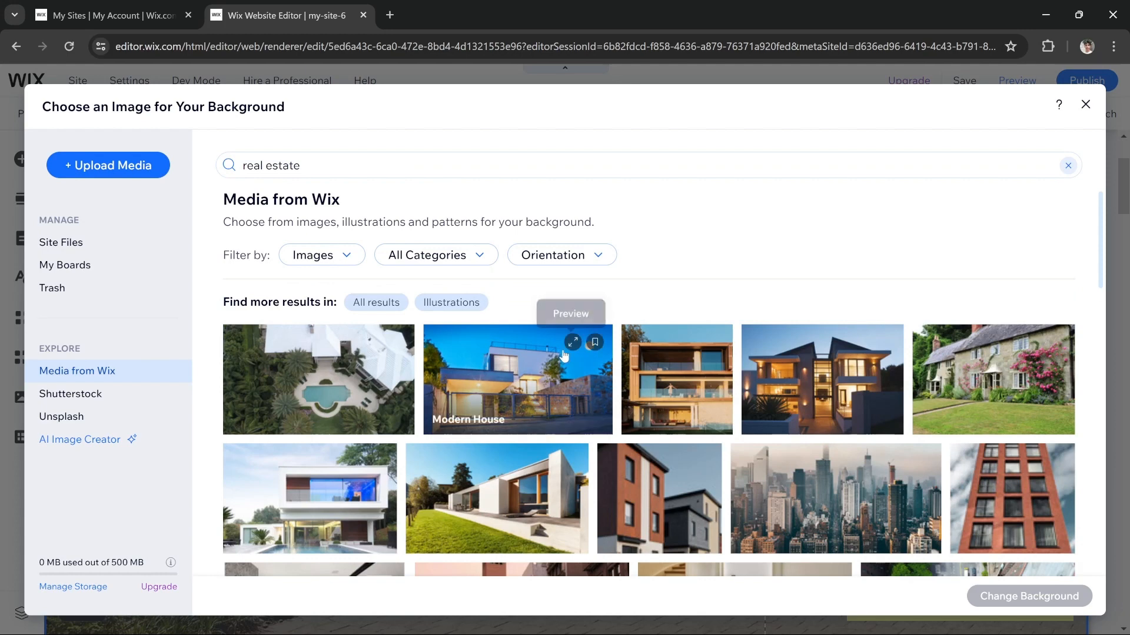
pyautogui.scroll(-1, 565, 365)
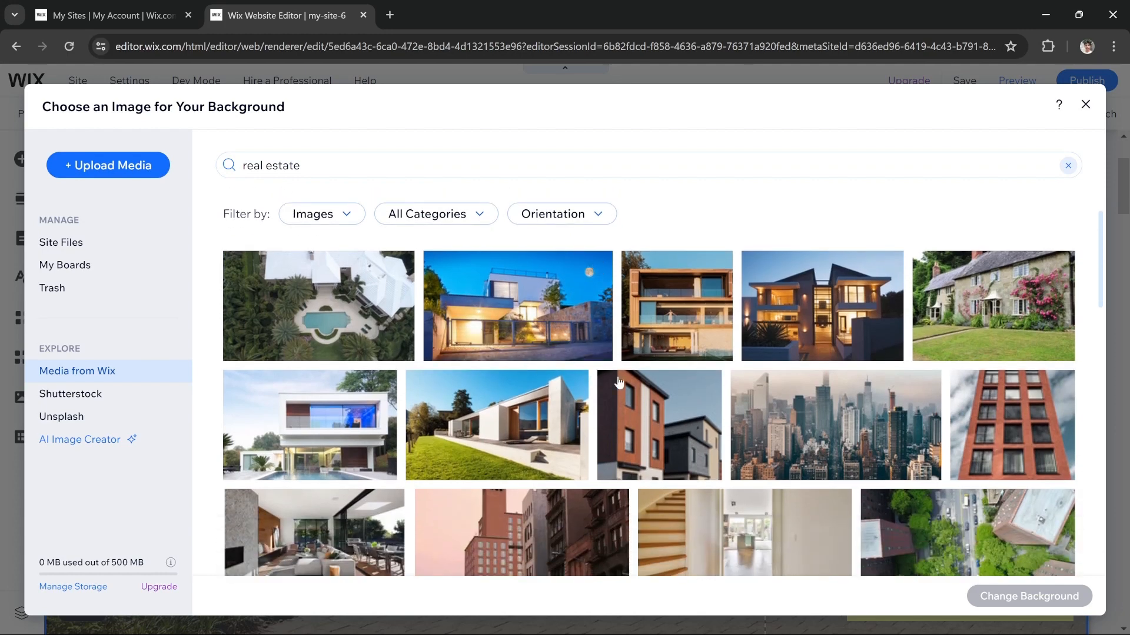
pyautogui.scroll(-4, 648, 379)
pyautogui.scroll(5, 648, 379)
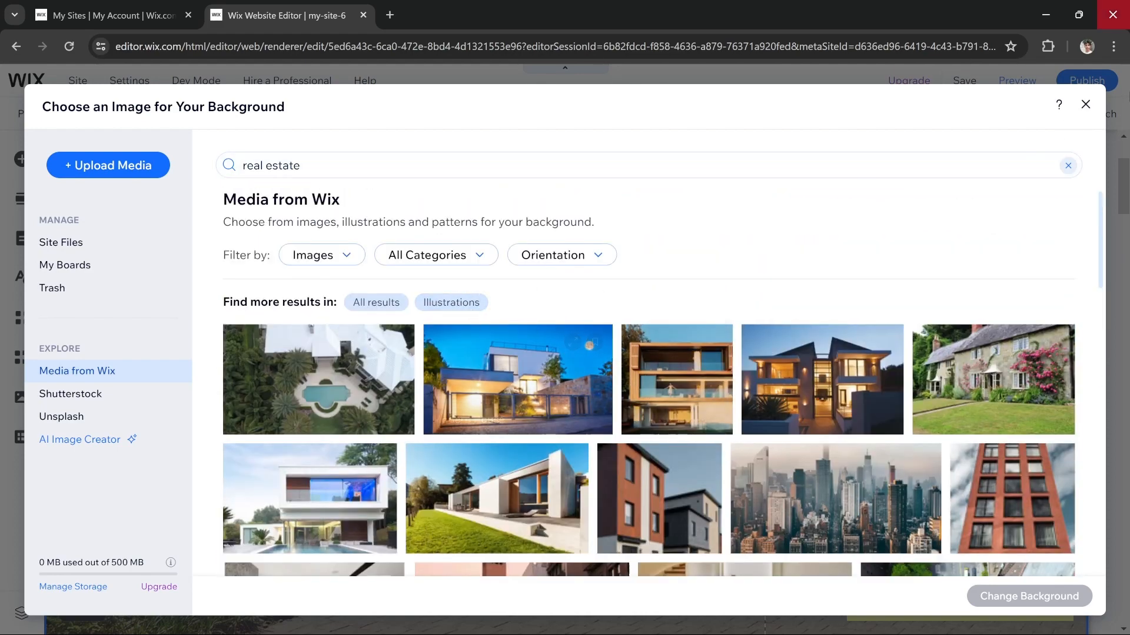
pyautogui.click(1086, 104)
pyautogui.scroll(-12, 672, 309)
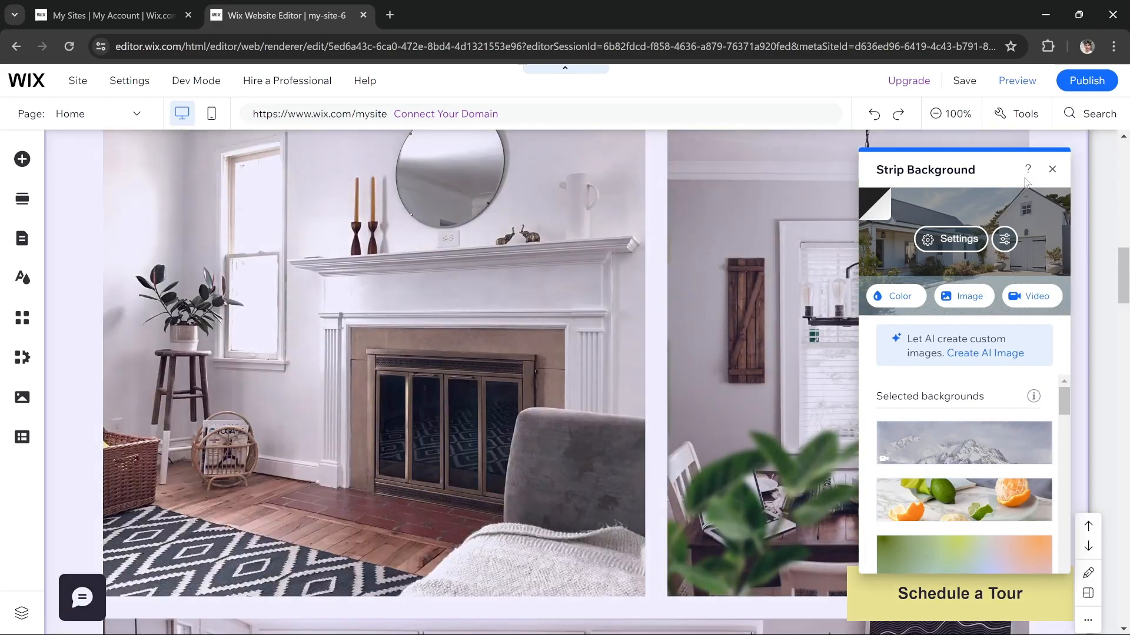
pyautogui.click(1052, 170)
# Replace the phone number after "Tel:" below the contact form in the footer with a placeholder number, keeping the email address.
pyautogui.scroll(-3, 540, 274)
pyautogui.scroll(-20, 539, 273)
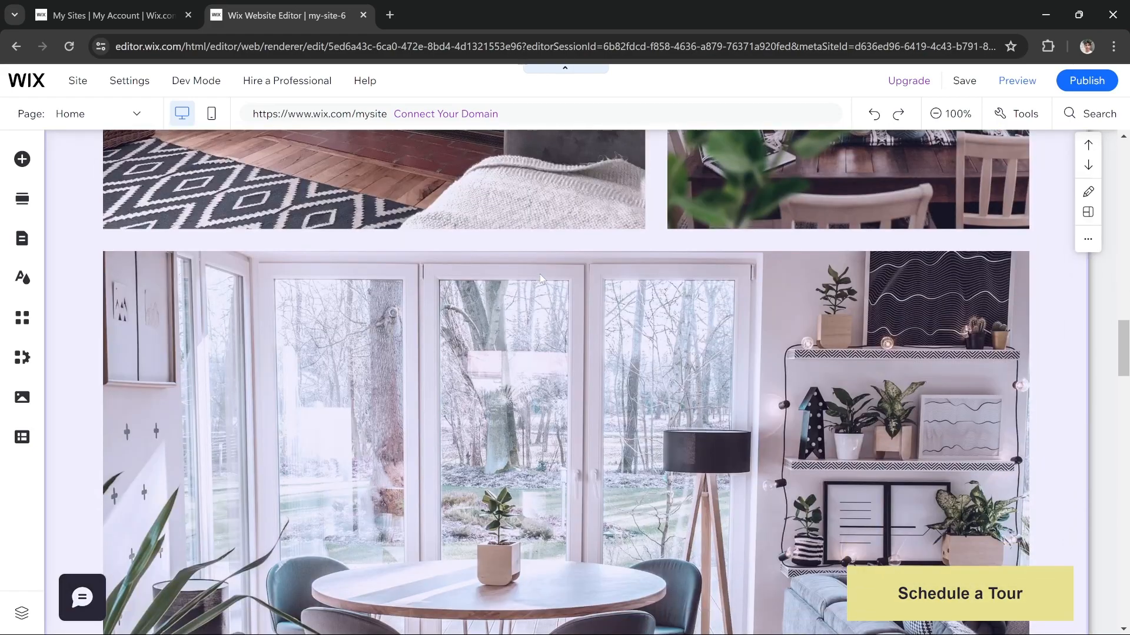
pyautogui.scroll(-10, 541, 279)
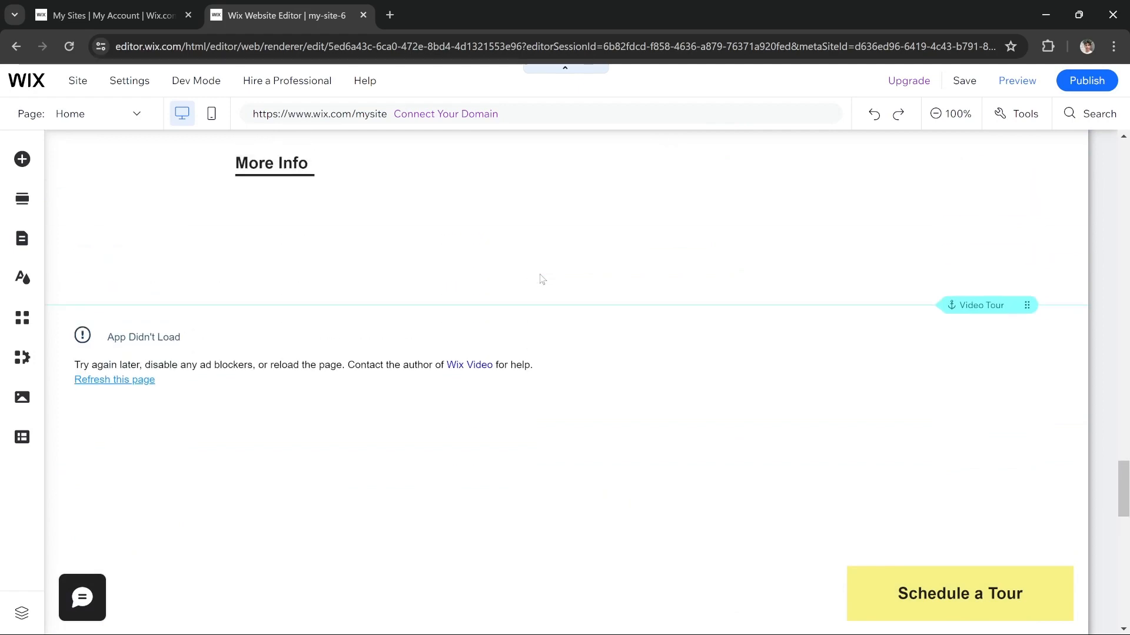
pyautogui.scroll(-4, 540, 278)
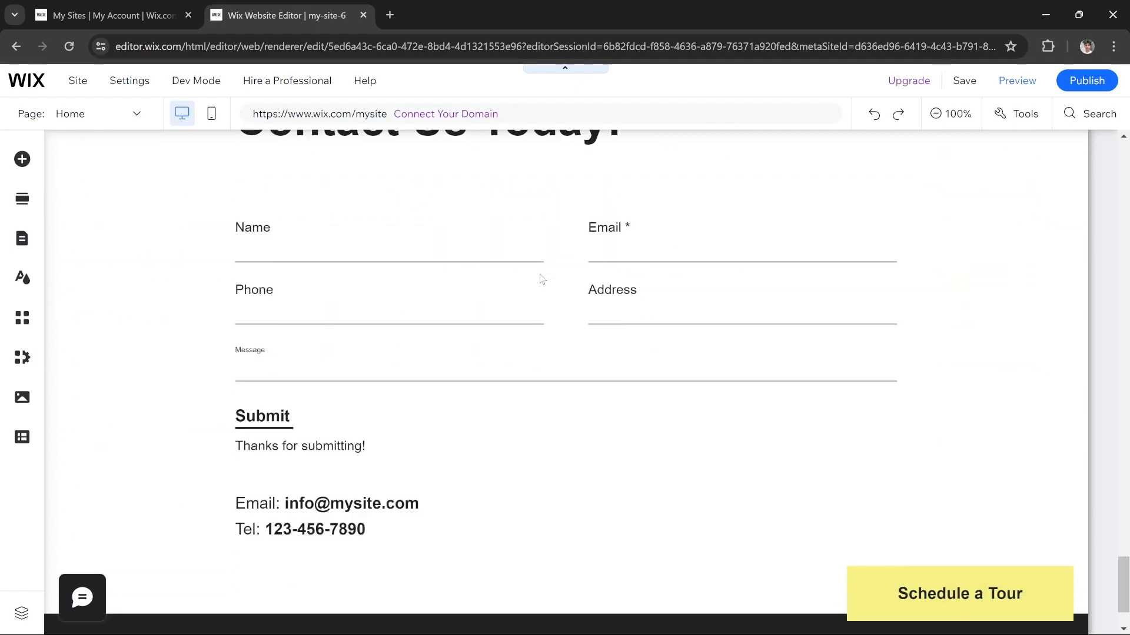
pyautogui.scroll(4, 540, 278)
pyautogui.scroll(-3, 574, 340)
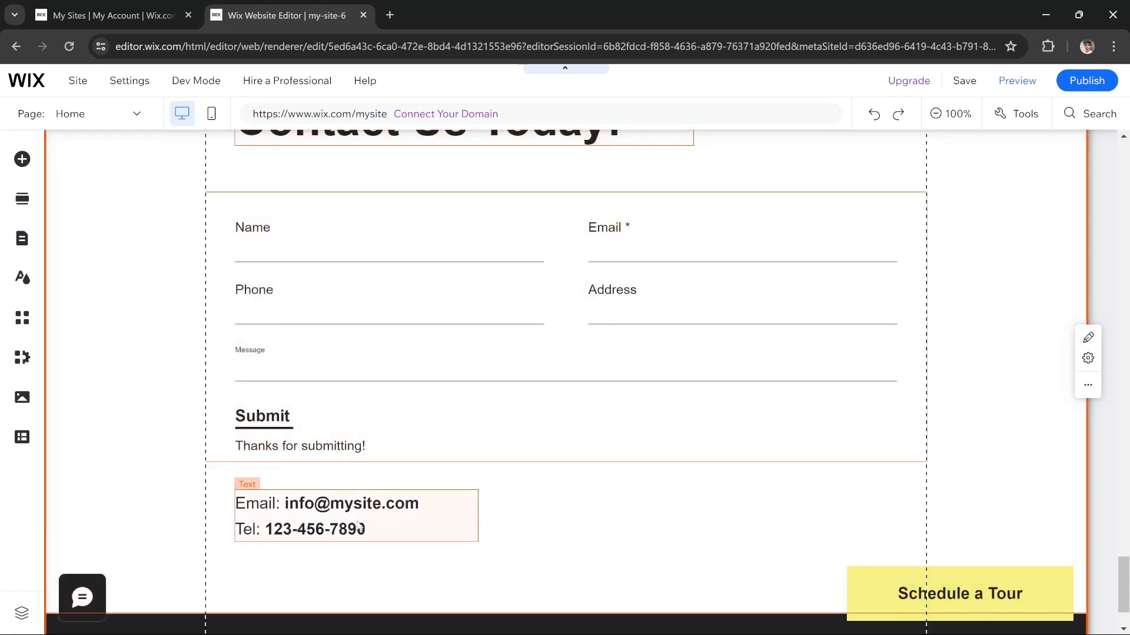
pyautogui.doubleClick(344, 532)
pyautogui.click(370, 531)
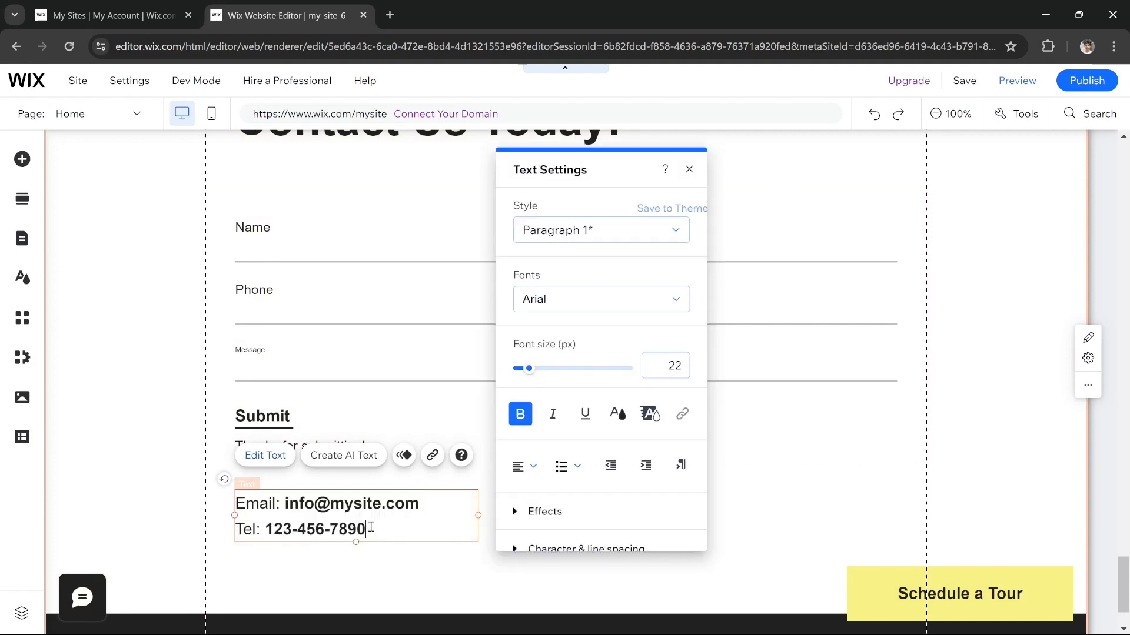
pyautogui.press('BackSpace')
pyautogui.press('BackSpace')
pyautogui.press('BackSpace')
pyautogui.press('BackSpace')
pyautogui.press('BackSpace')
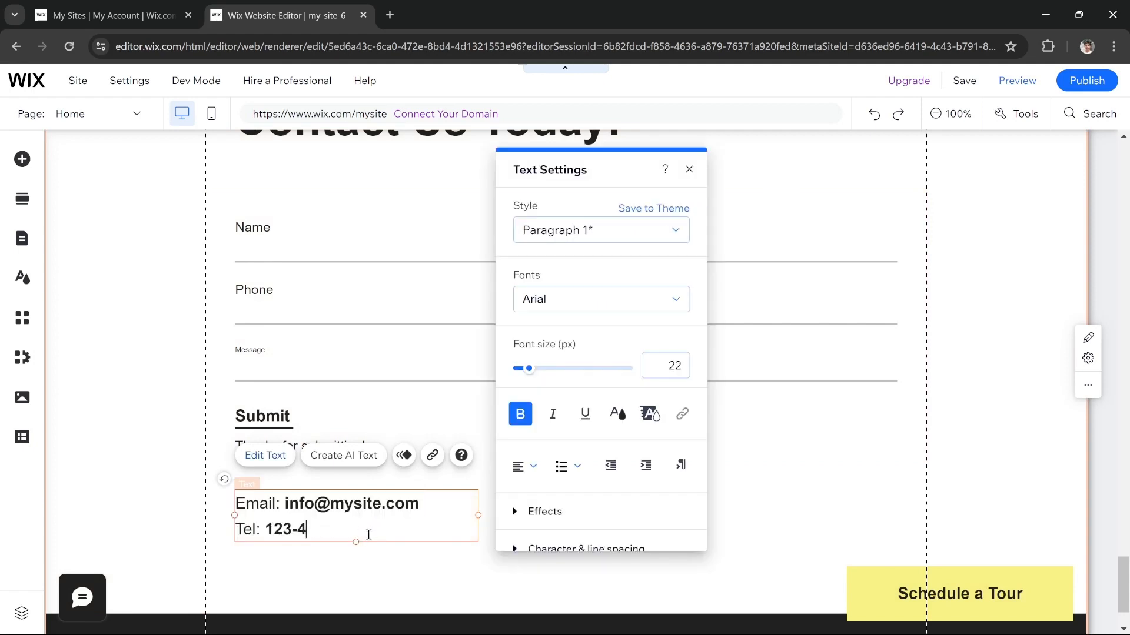
pyautogui.press('BackSpace')
pyautogui.press('BackSpace')
pyautogui.press('BackSpace')
pyautogui.press('BackSpace')
pyautogui.press('BackSpace')
pyautogui.hotkey('ctrl', 'b')
pyautogui.write('0000000000')
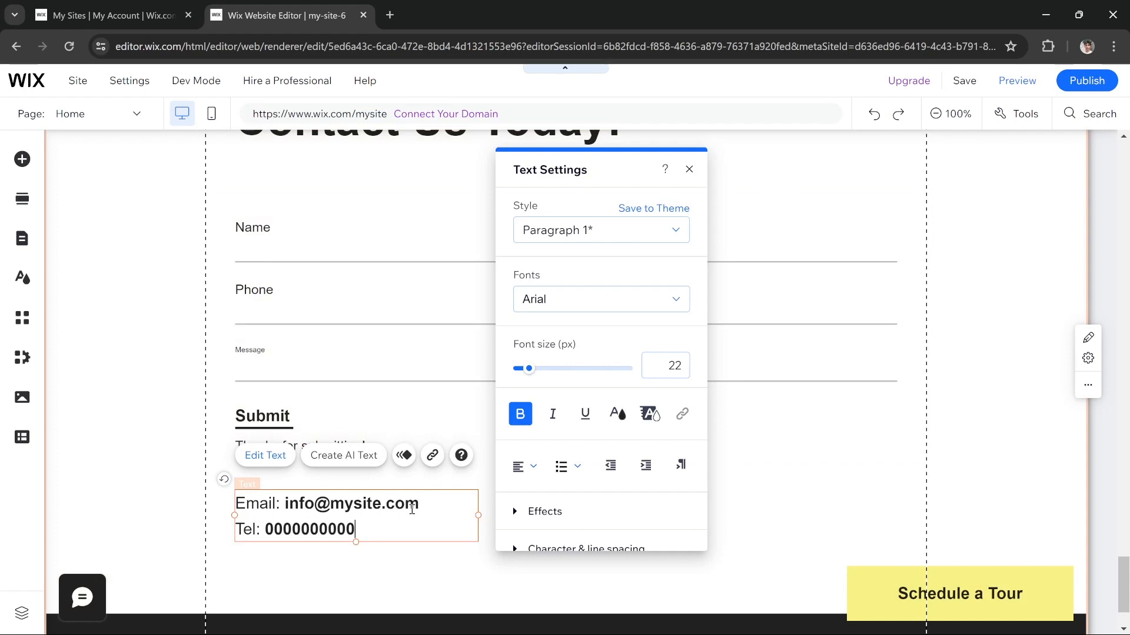
pyautogui.moveTo(420, 504); pyautogui.dragTo(293, 510)
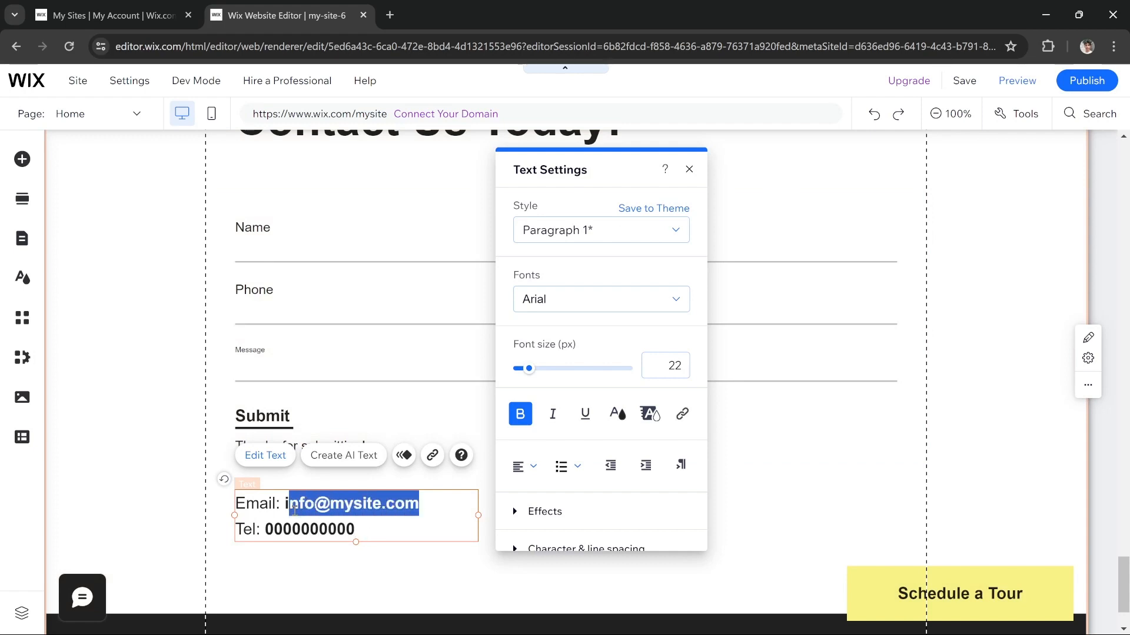
pyautogui.click(501, 597)
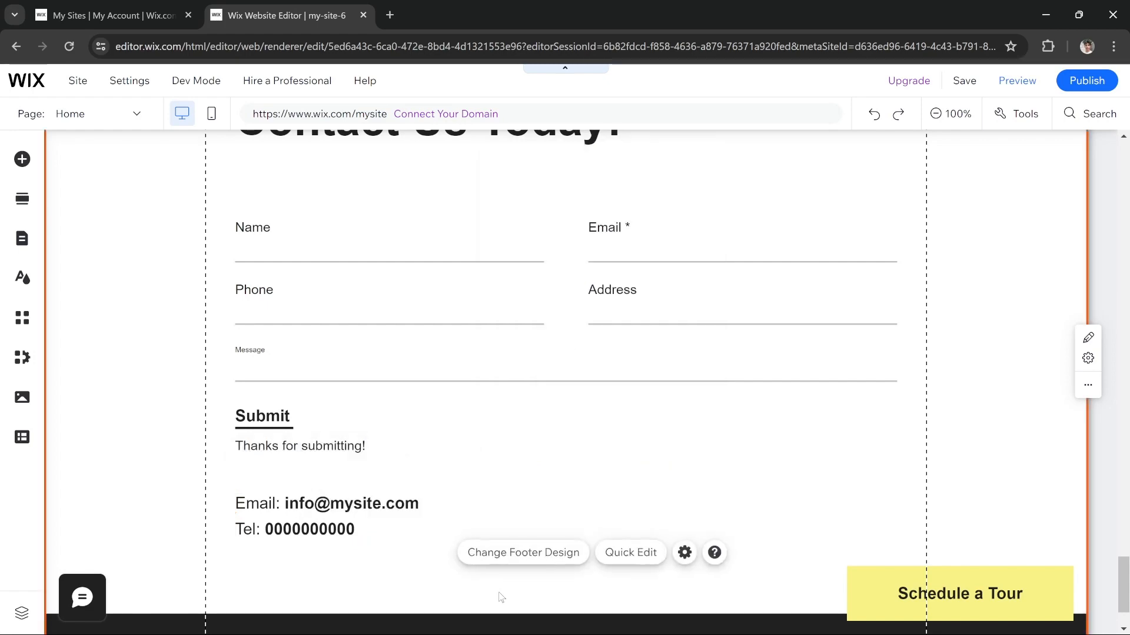
# Return to the page's Intro section, review the site's pages and menu items, and close the list.
pyautogui.scroll(15, 499, 487)
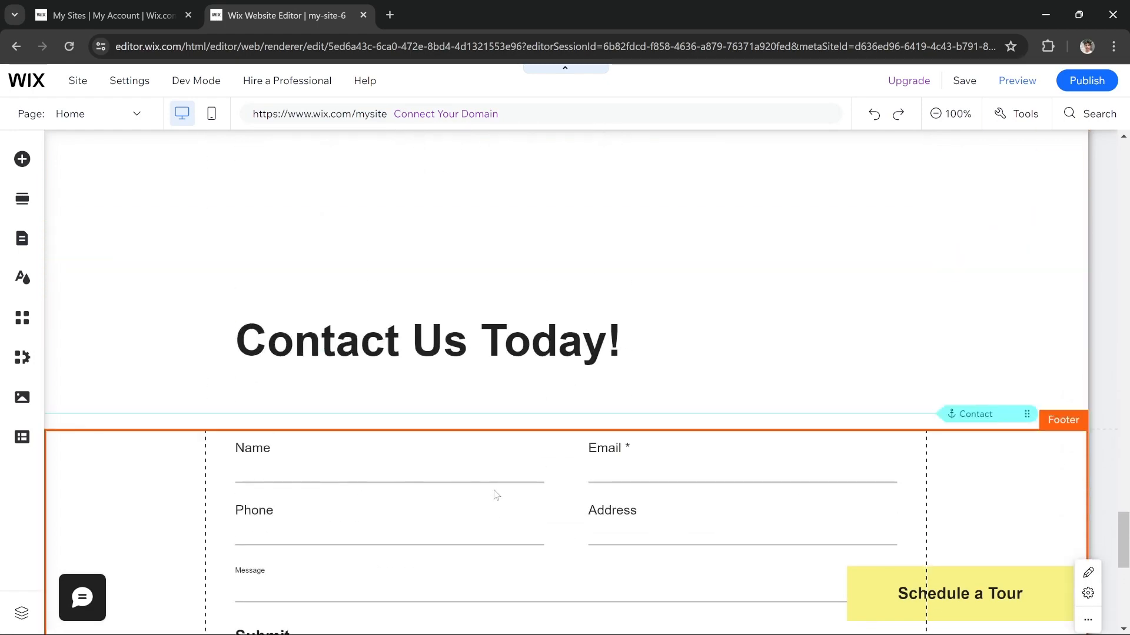
pyautogui.scroll(8, 496, 496)
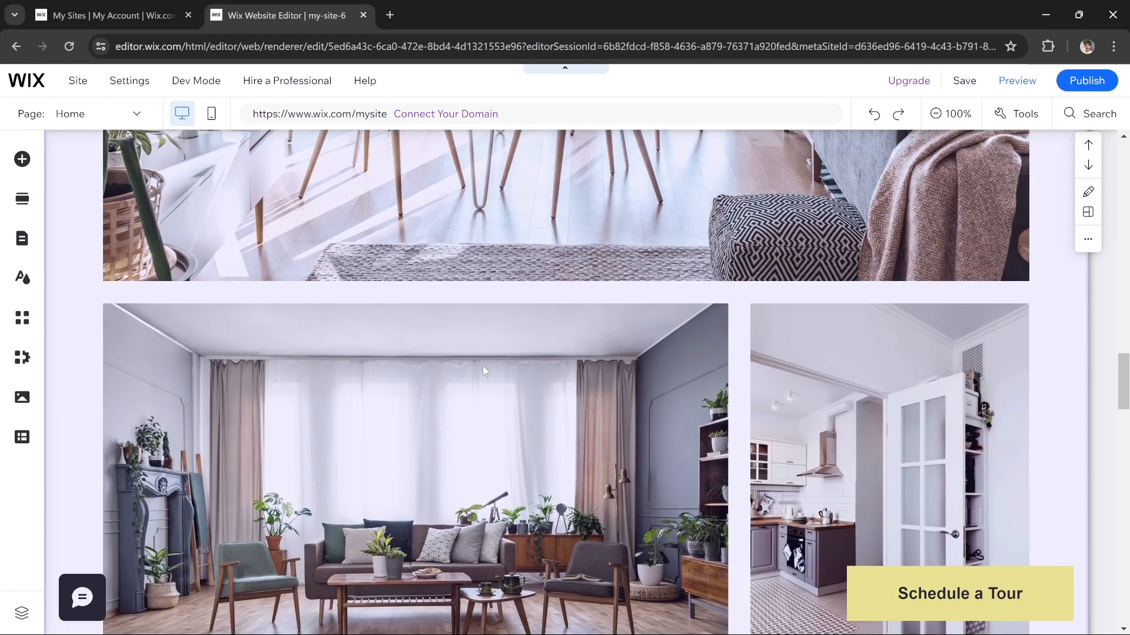
pyautogui.scroll(10, 795, 240)
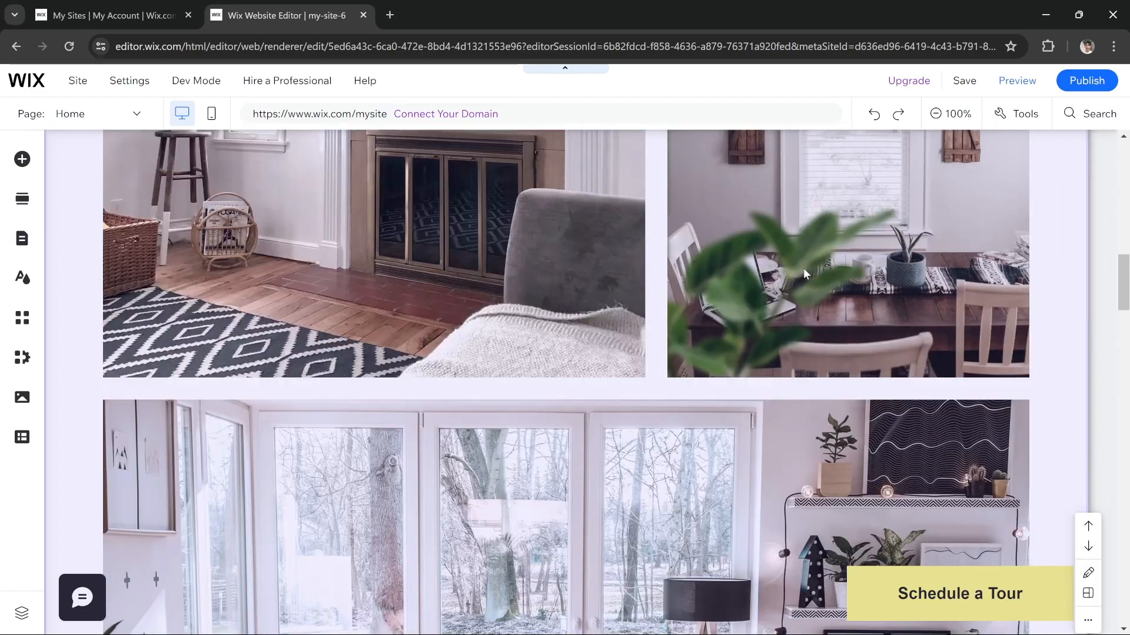
pyautogui.scroll(10, 804, 269)
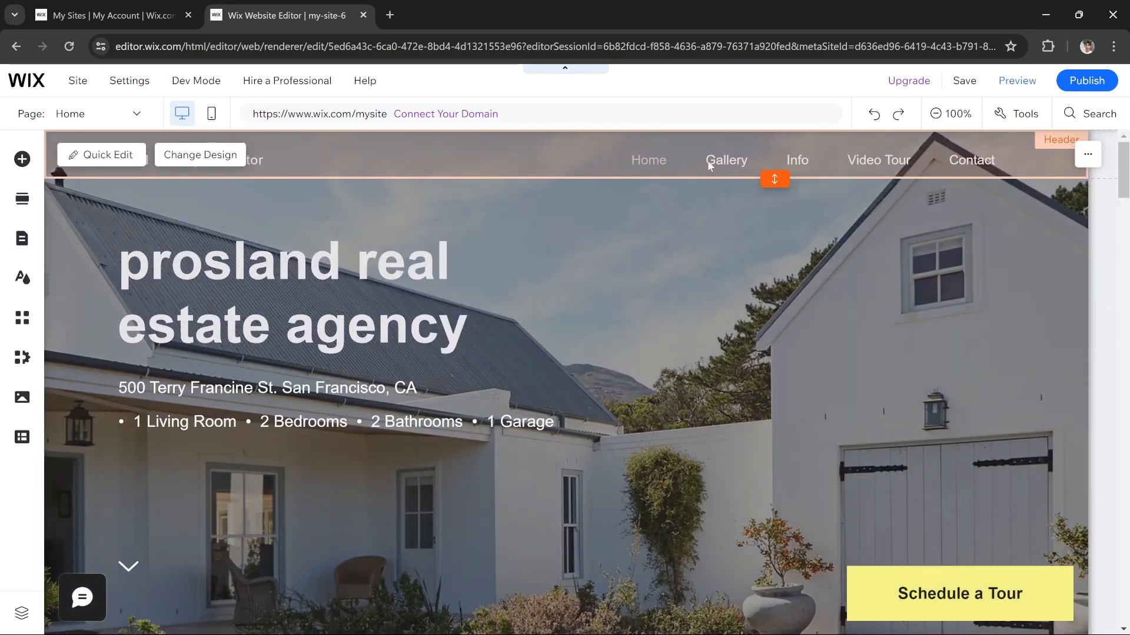
pyautogui.click(23, 238)
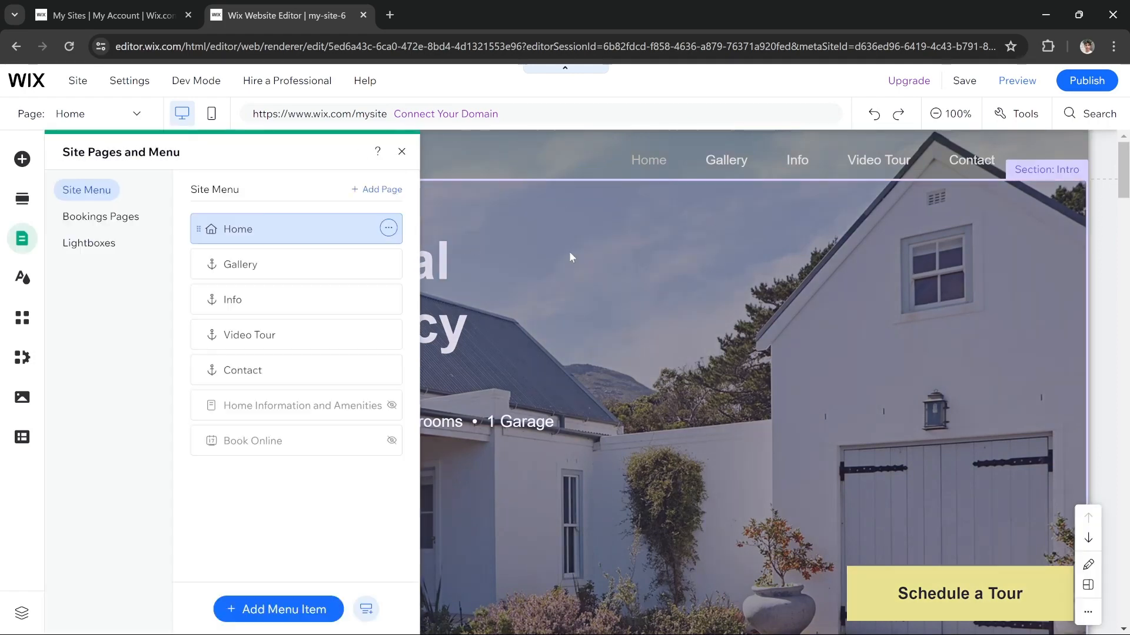
pyautogui.click(401, 151)
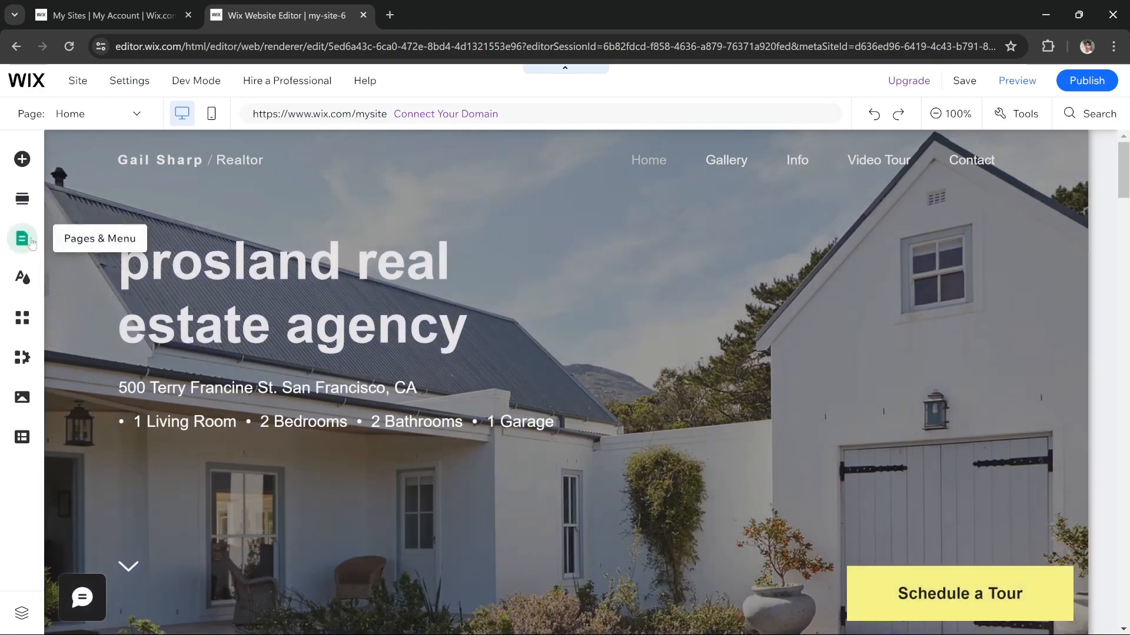
# Go to the Gallery anchor through the site's page list and close the list.
pyautogui.click(32, 242)
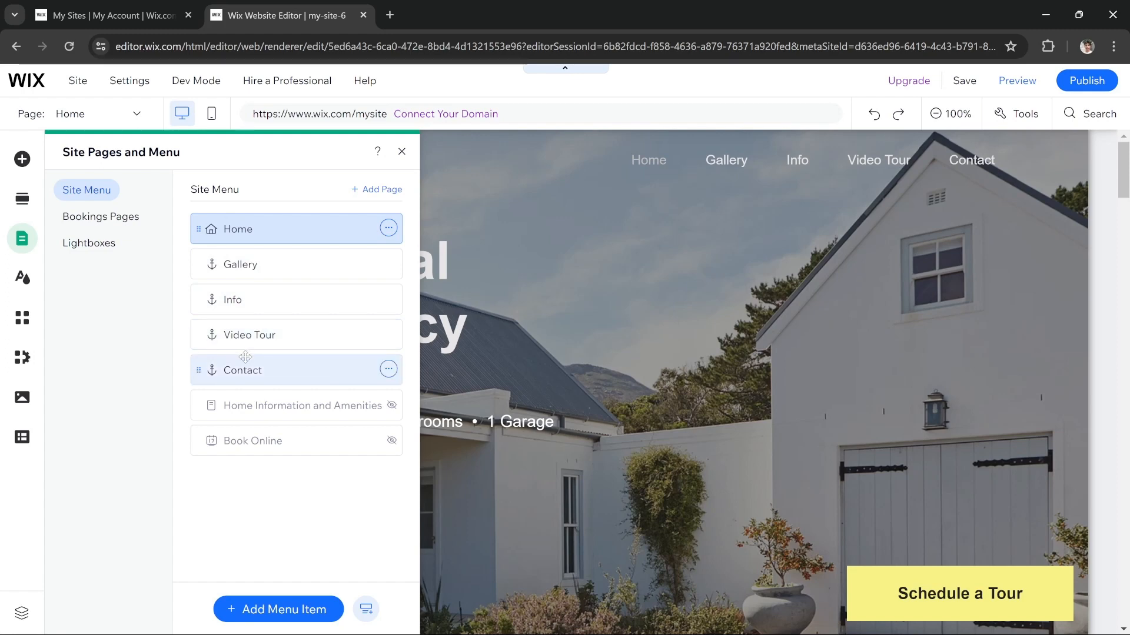
pyautogui.click(246, 266)
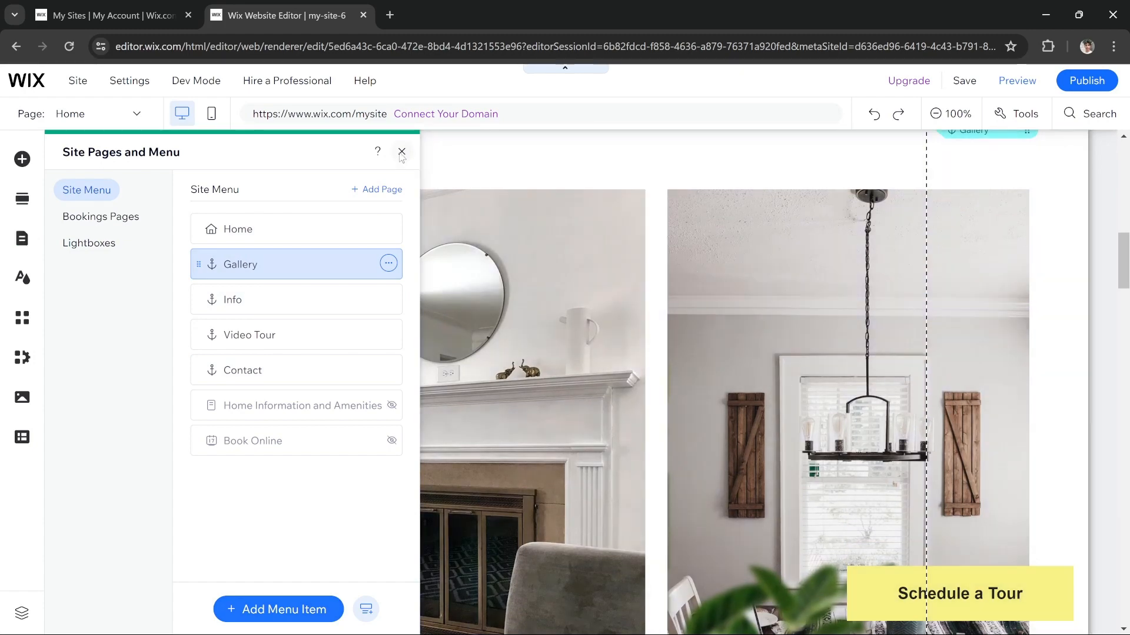
pyautogui.click(401, 152)
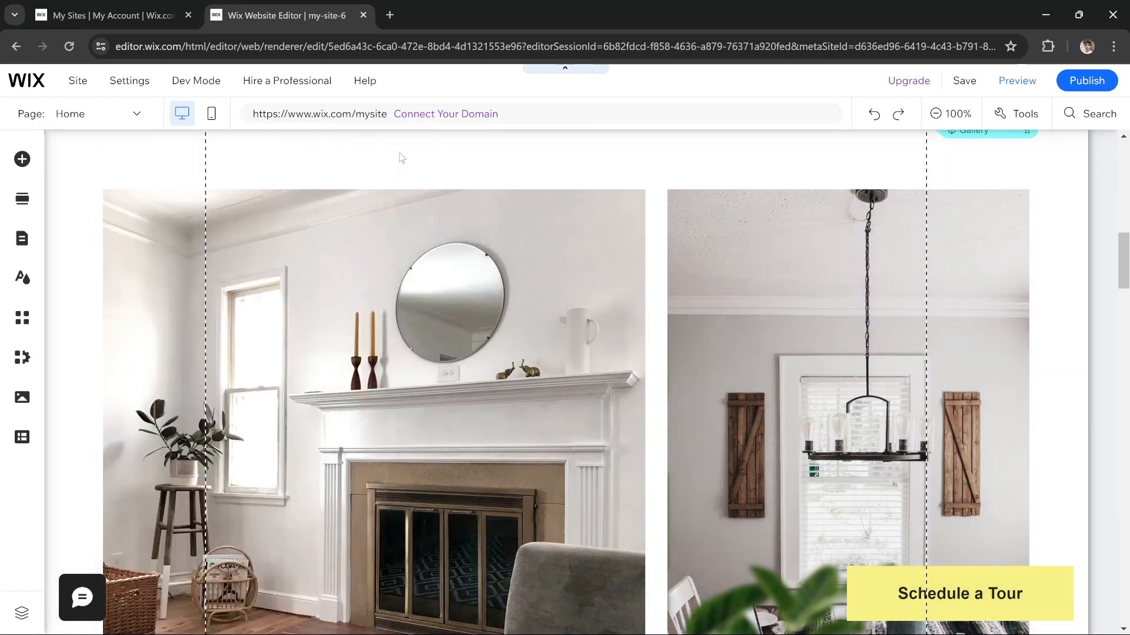
# Select the photo gallery in the Gallery section and open its media organizer.
pyautogui.scroll(-1, 394, 321)
pyautogui.scroll(-2, 498, 348)
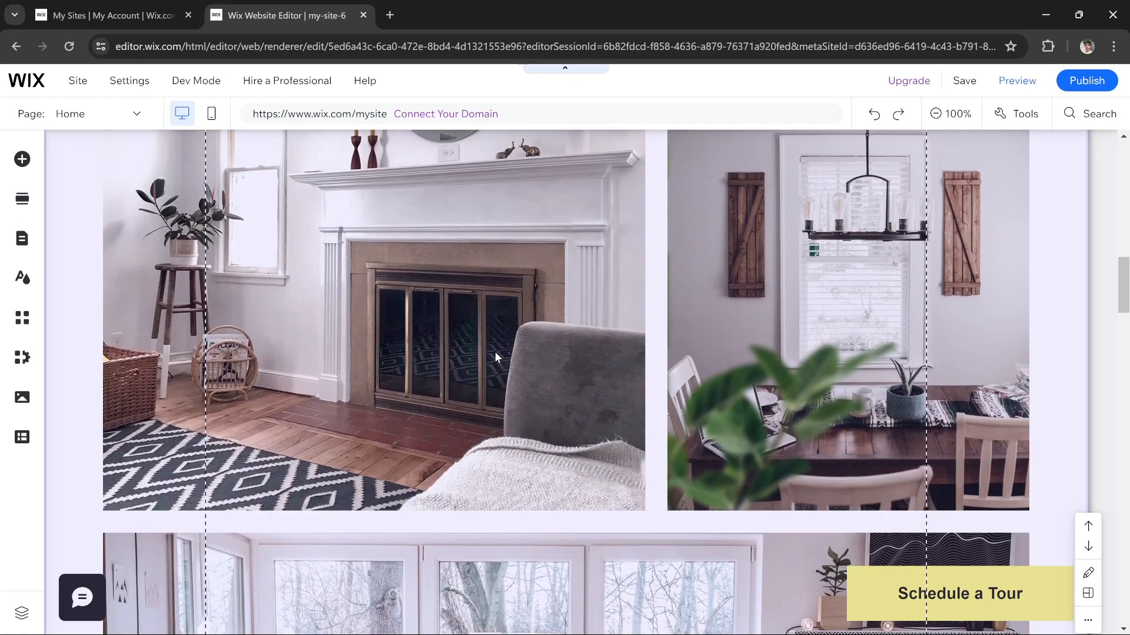
pyautogui.scroll(-2, 496, 352)
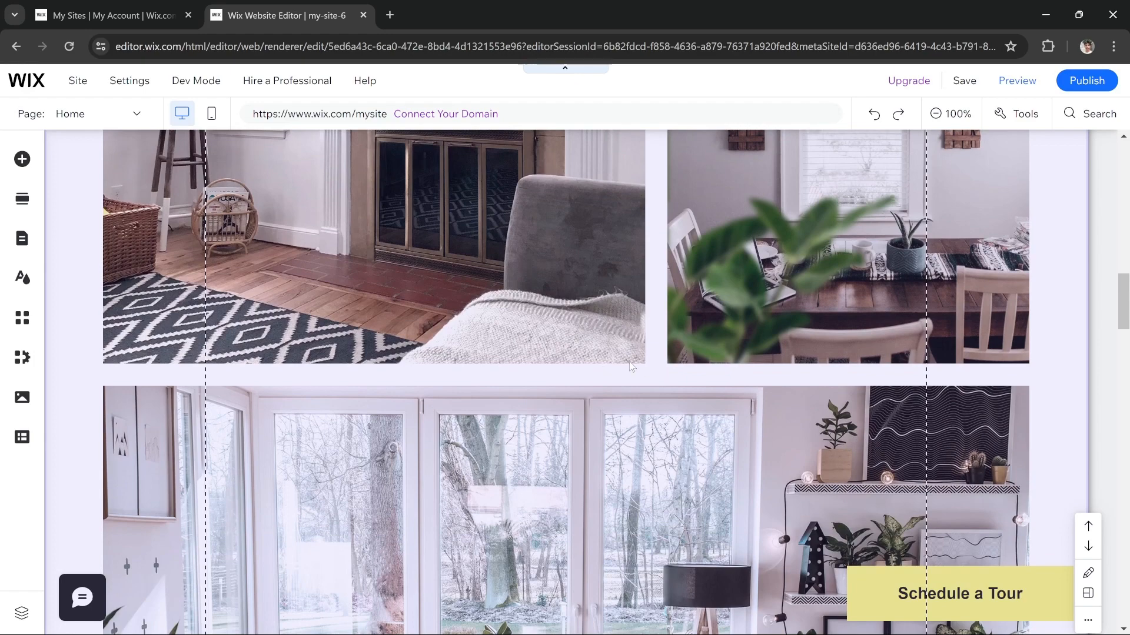
pyautogui.scroll(2, 631, 366)
pyautogui.click(441, 284)
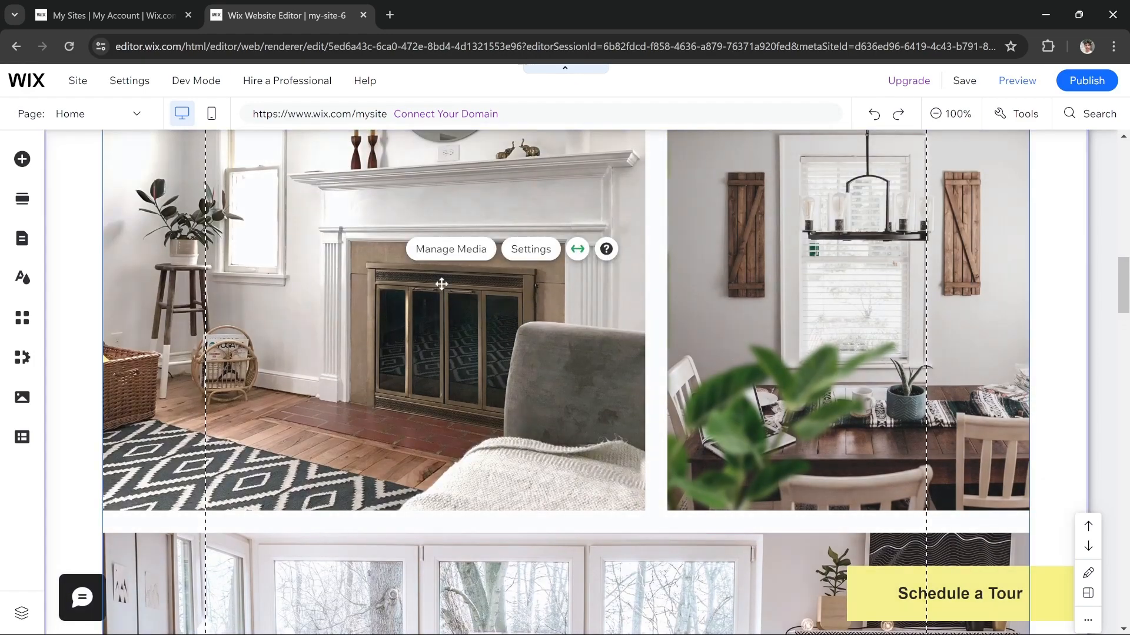
pyautogui.click(499, 315)
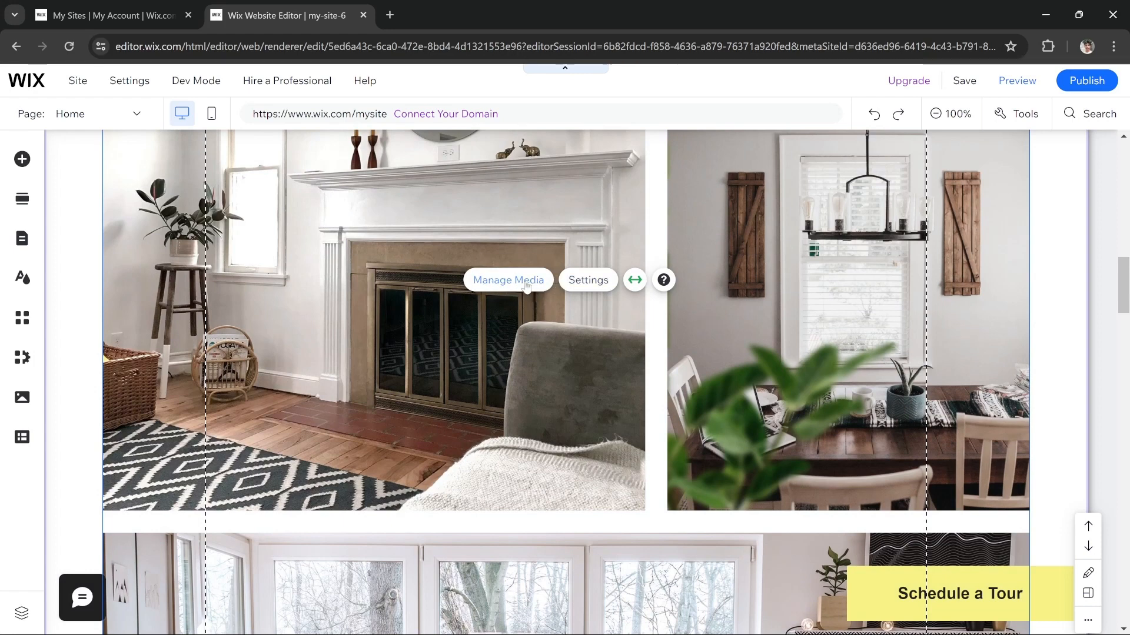
pyautogui.click(494, 284)
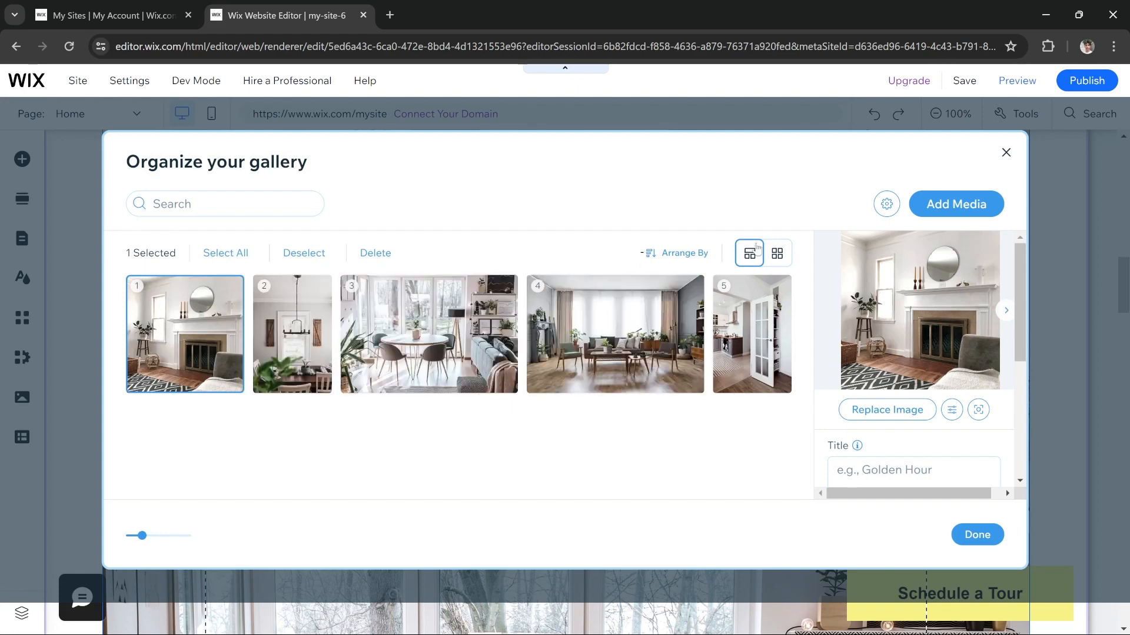
pyautogui.click(967, 209)
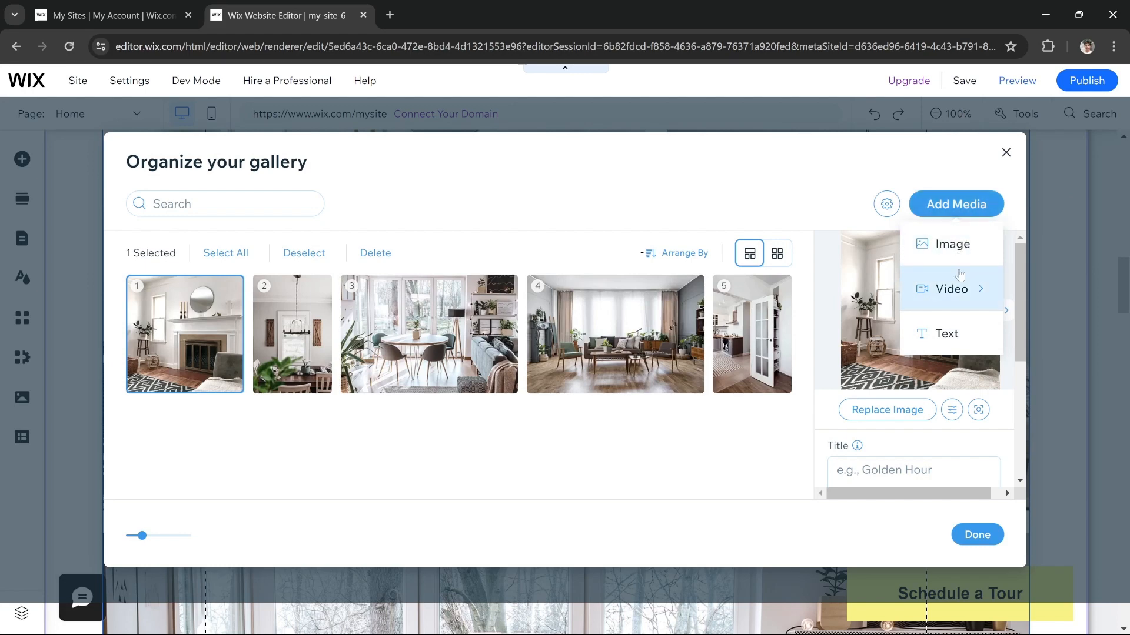
pyautogui.click(938, 256)
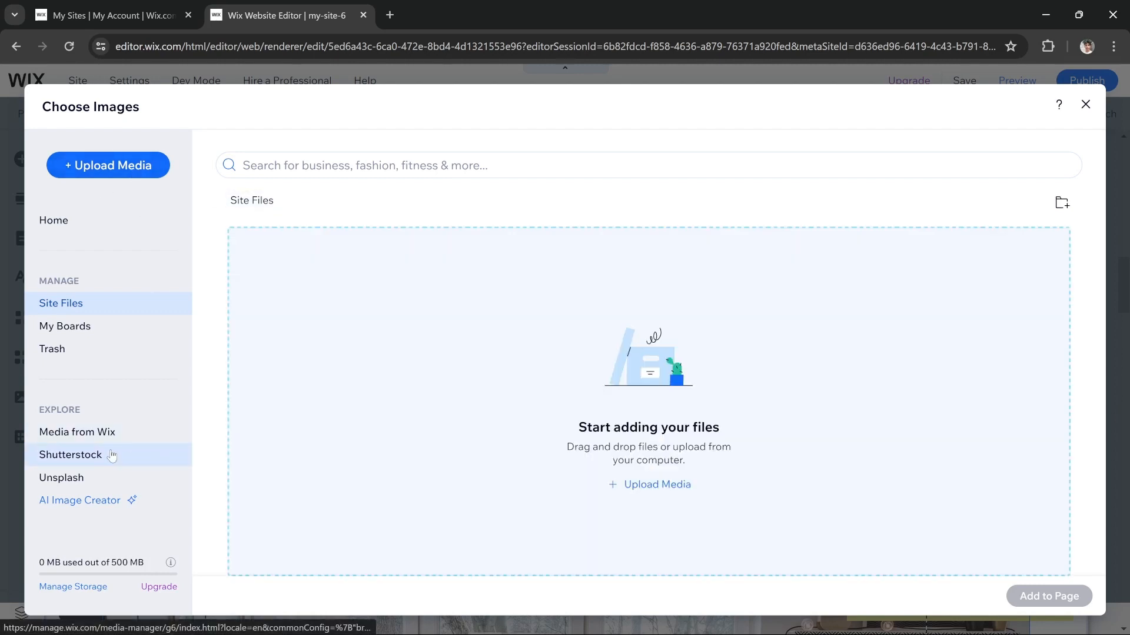
pyautogui.click(1086, 106)
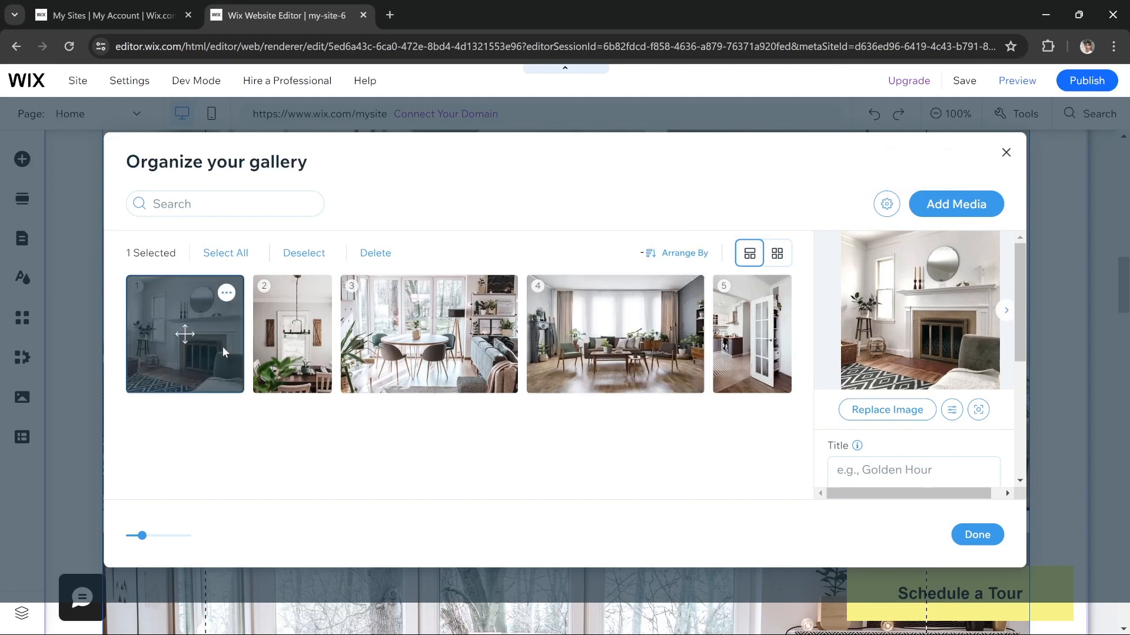
# Start replacing the first gallery image and search Media from Wix for "real estate".
pyautogui.click(226, 293)
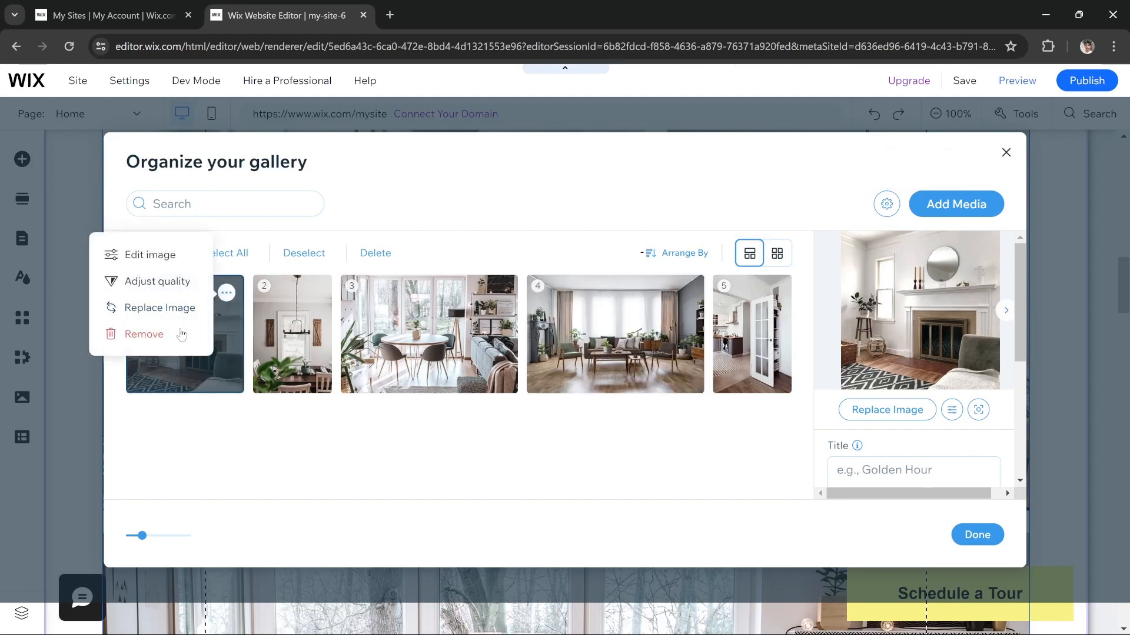
pyautogui.click(154, 308)
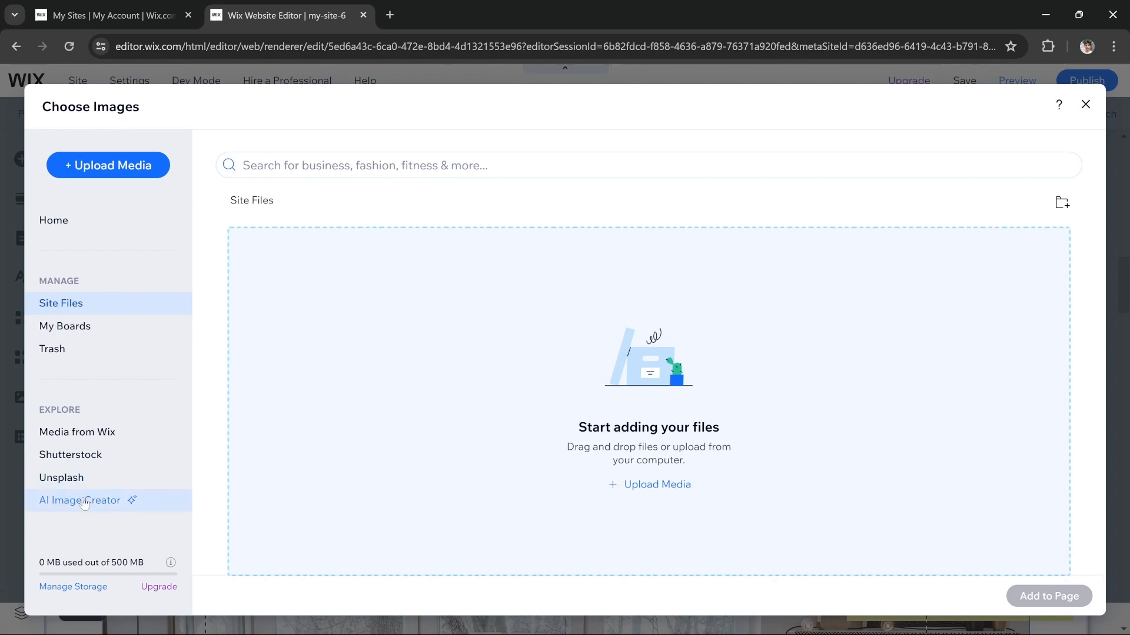
pyautogui.click(104, 435)
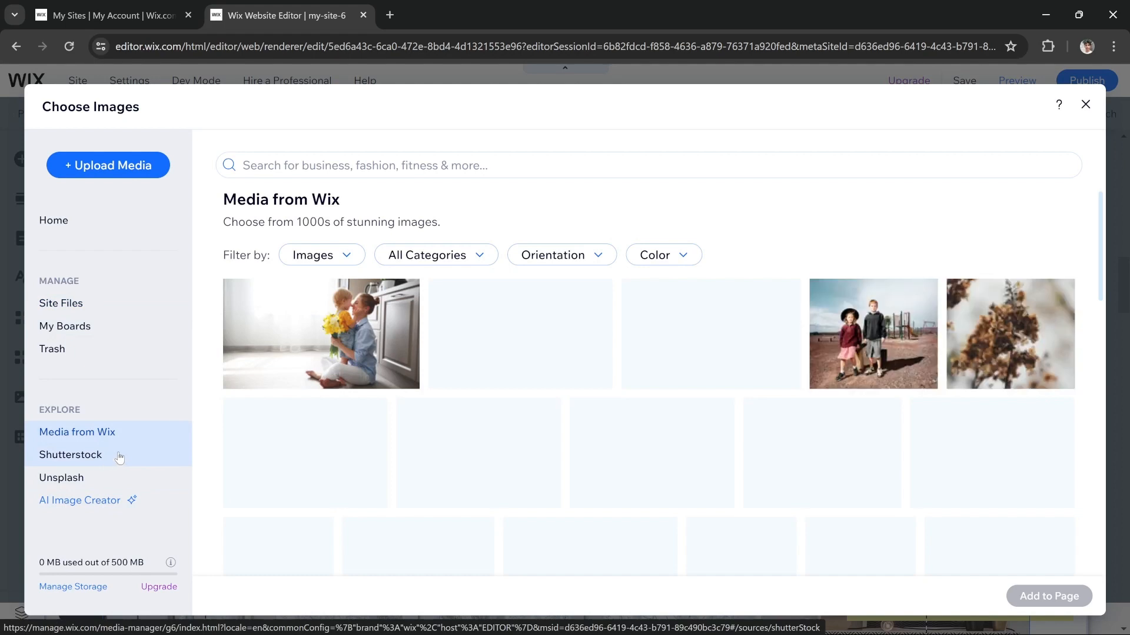
pyautogui.scroll(-1, 461, 468)
pyautogui.scroll(1, 460, 469)
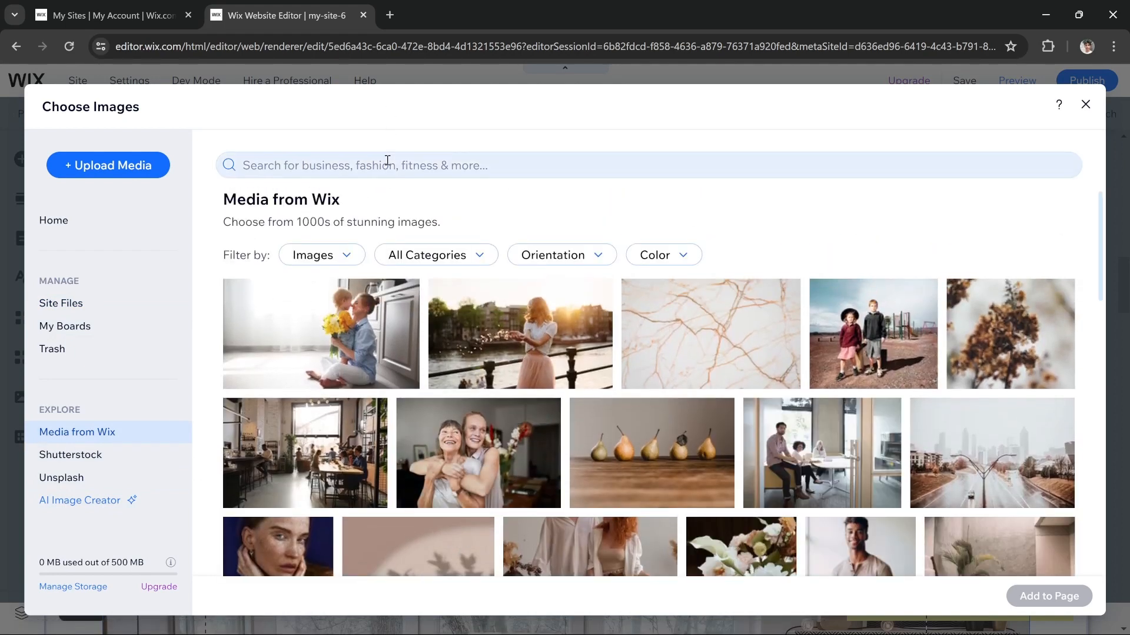
pyautogui.click(389, 159)
pyautogui.write('real')
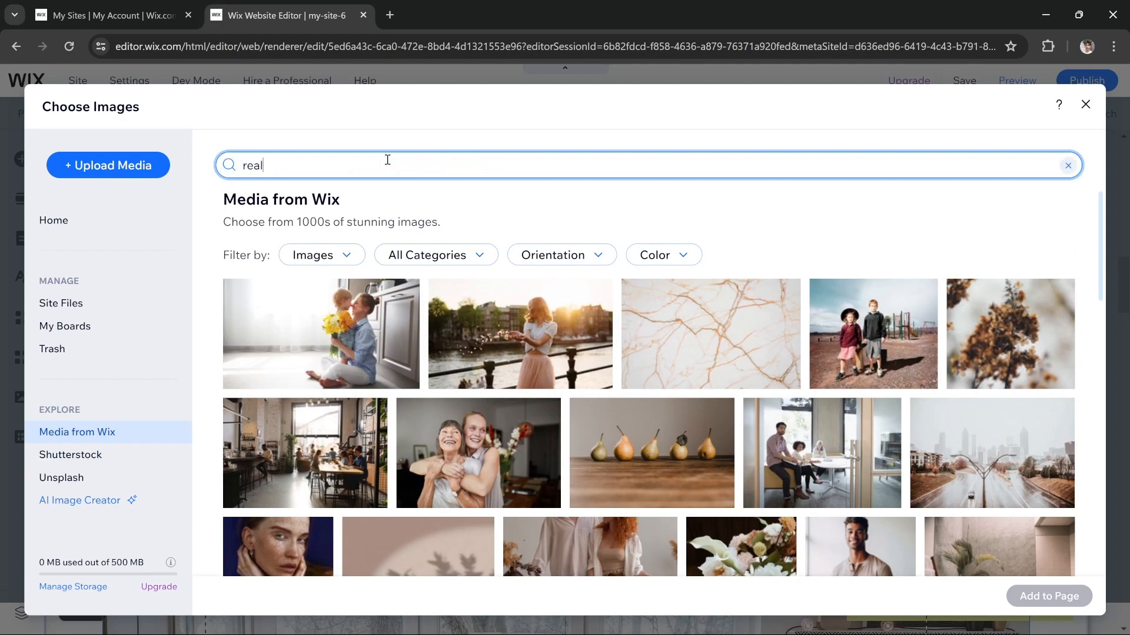
pyautogui.write(' estate')
pyautogui.press('Return')
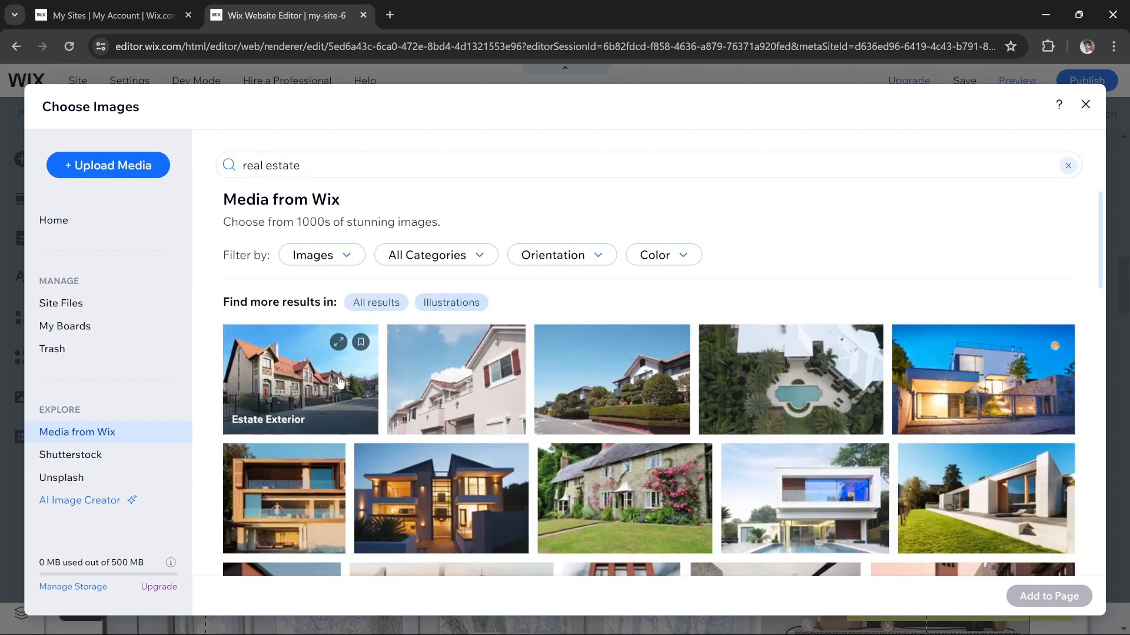
# Use the Estate Exterior photo as the first gallery image and finish organizing the gallery.
pyautogui.scroll(-1, 339, 383)
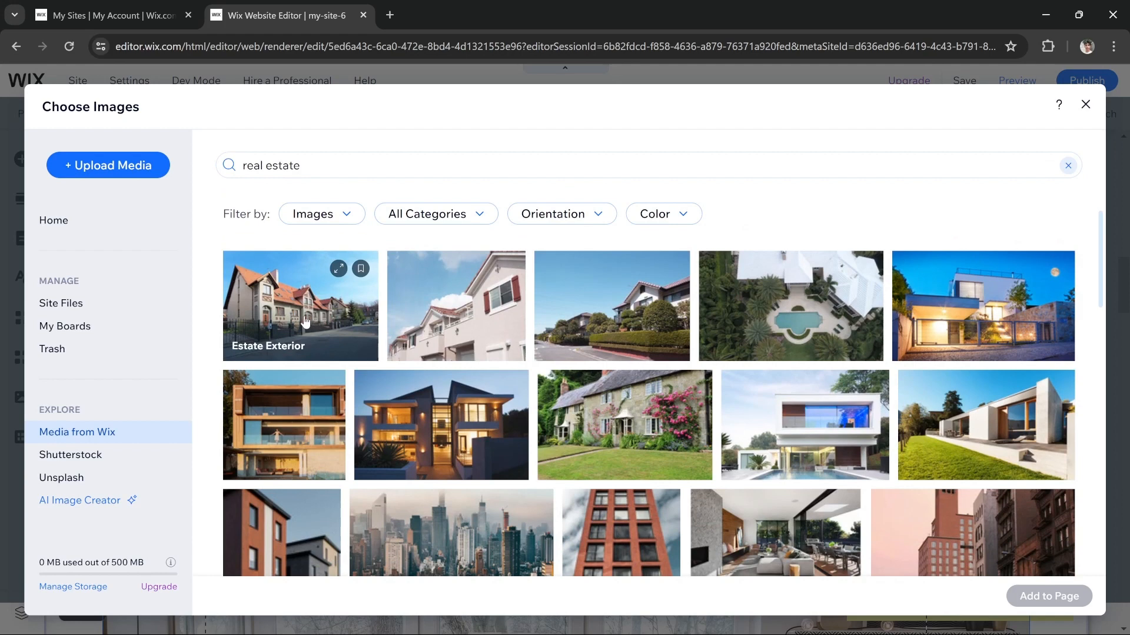
pyautogui.click(284, 309)
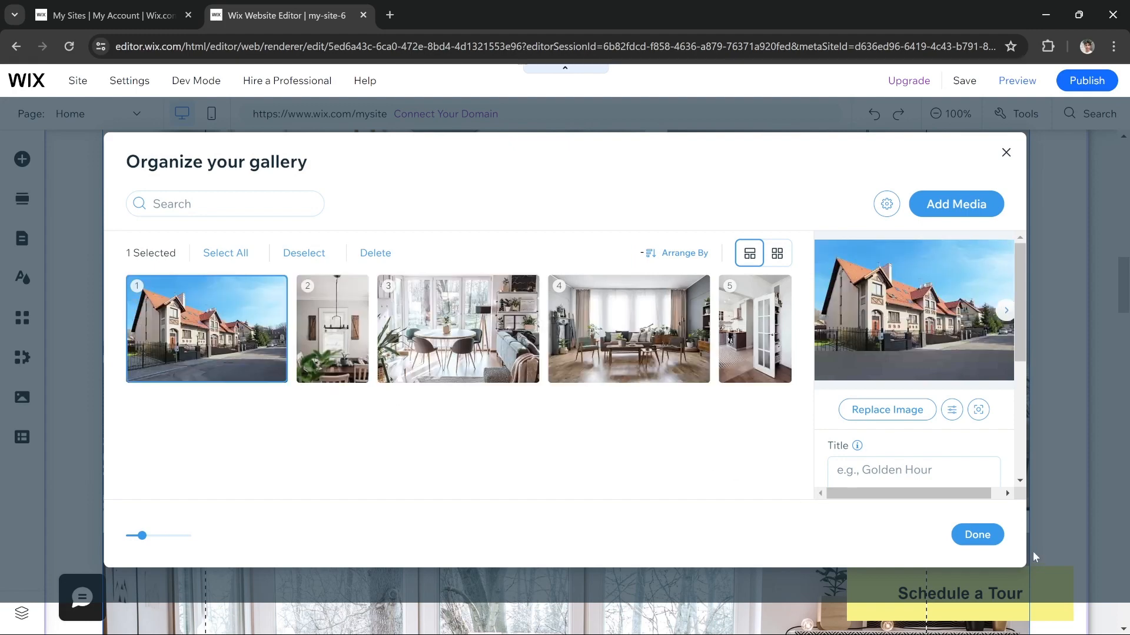
pyautogui.click(978, 534)
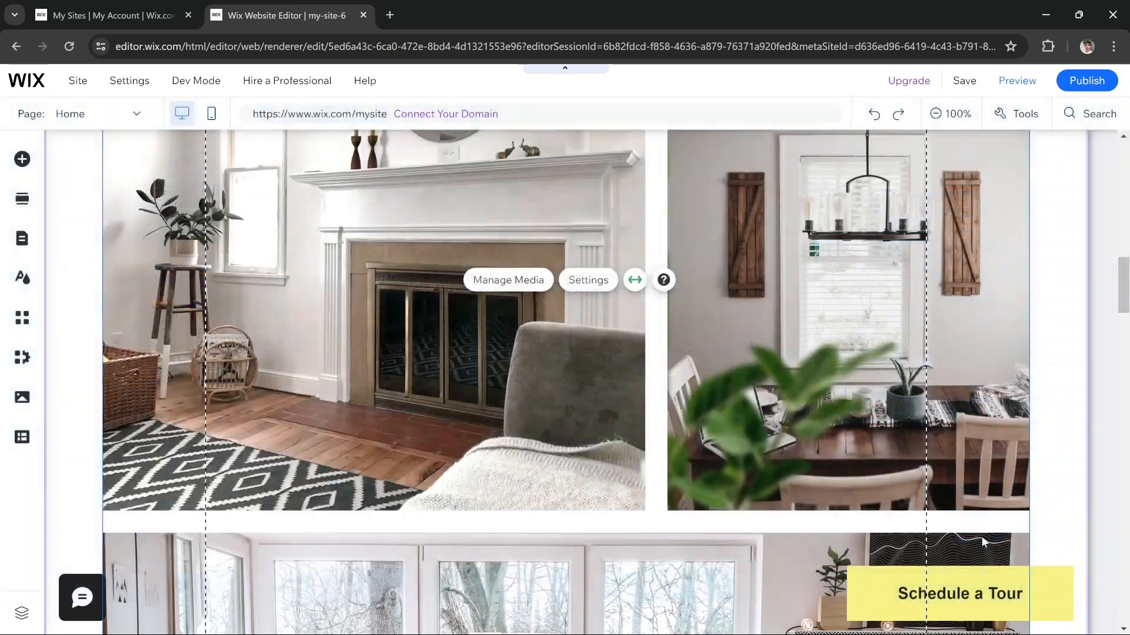
# Review the updated gallery and the page sections above and below it.
pyautogui.scroll(2, 583, 471)
pyautogui.scroll(5, 583, 471)
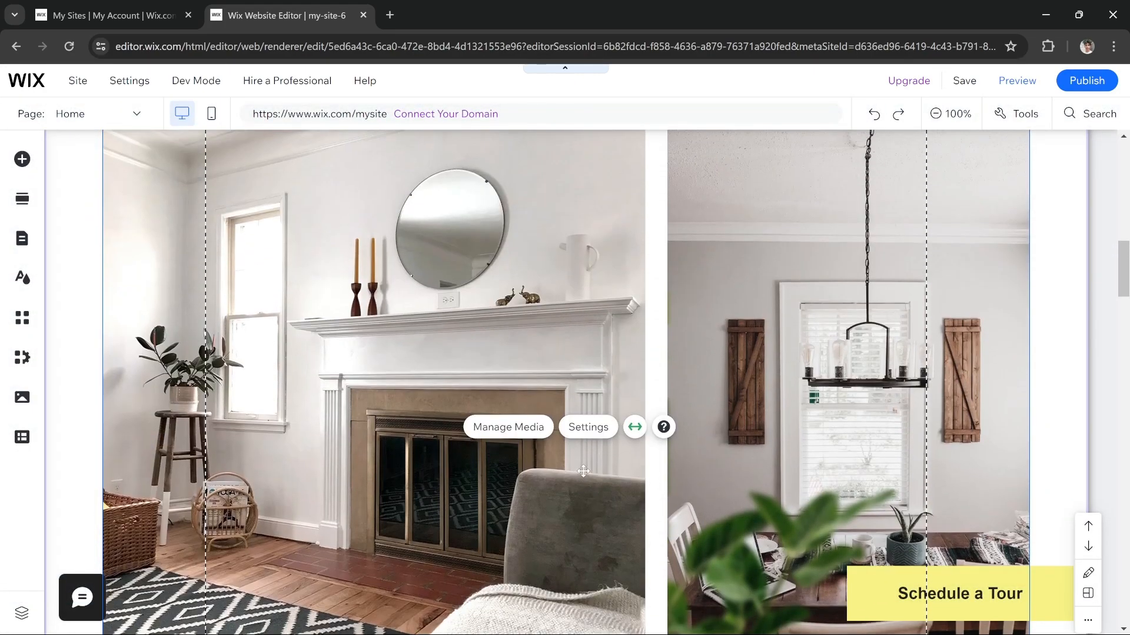
pyautogui.scroll(6, 586, 469)
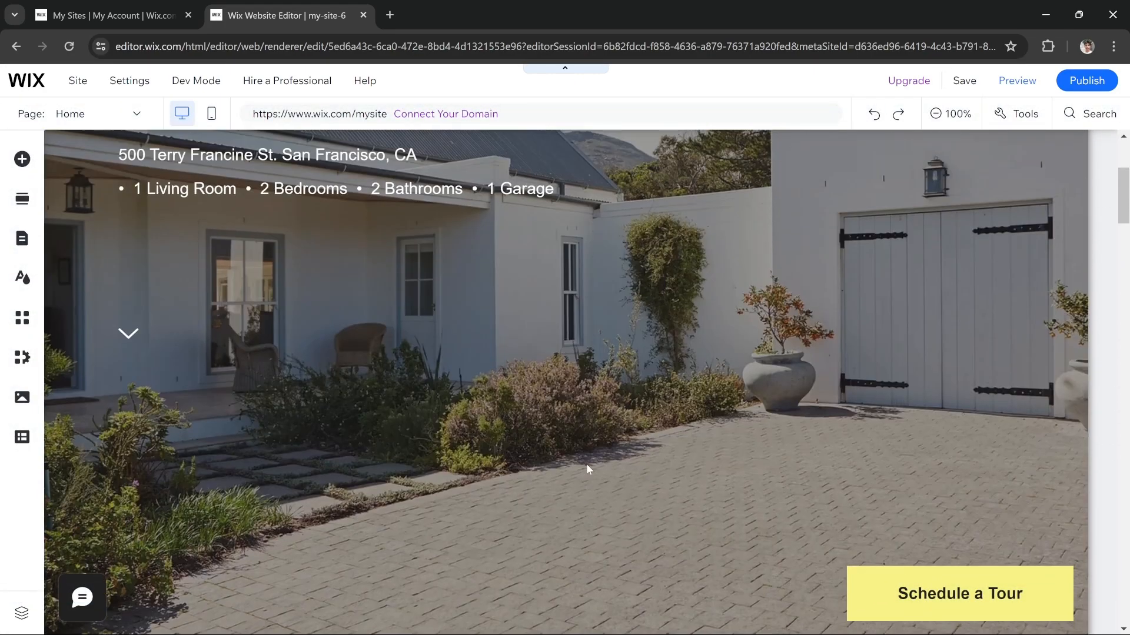
pyautogui.scroll(-6, 490, 398)
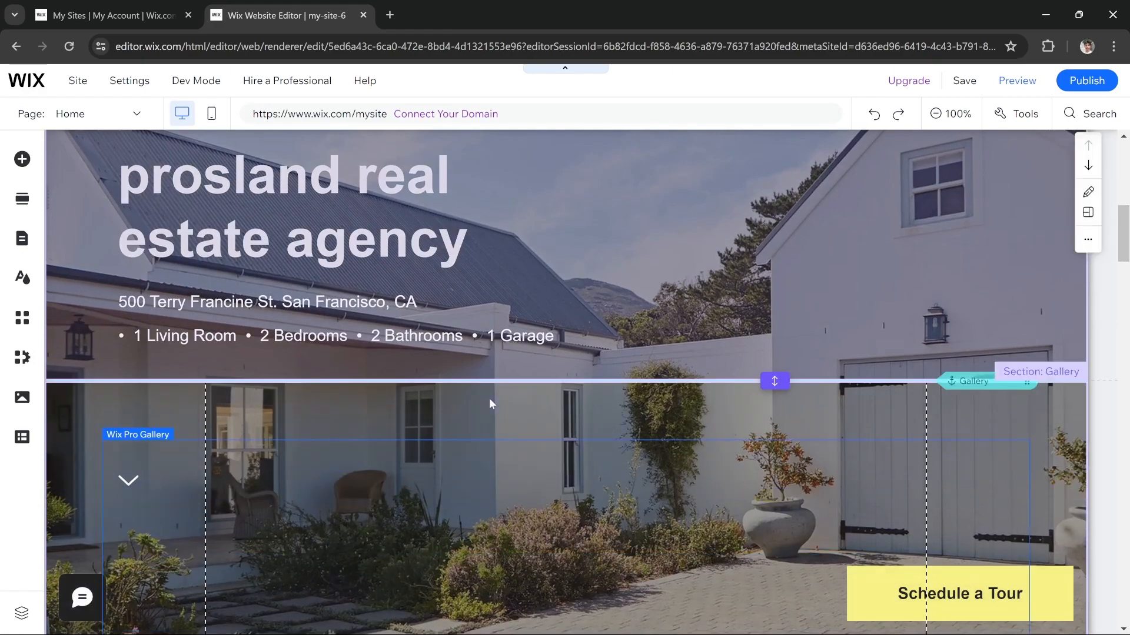
pyautogui.scroll(2, 490, 399)
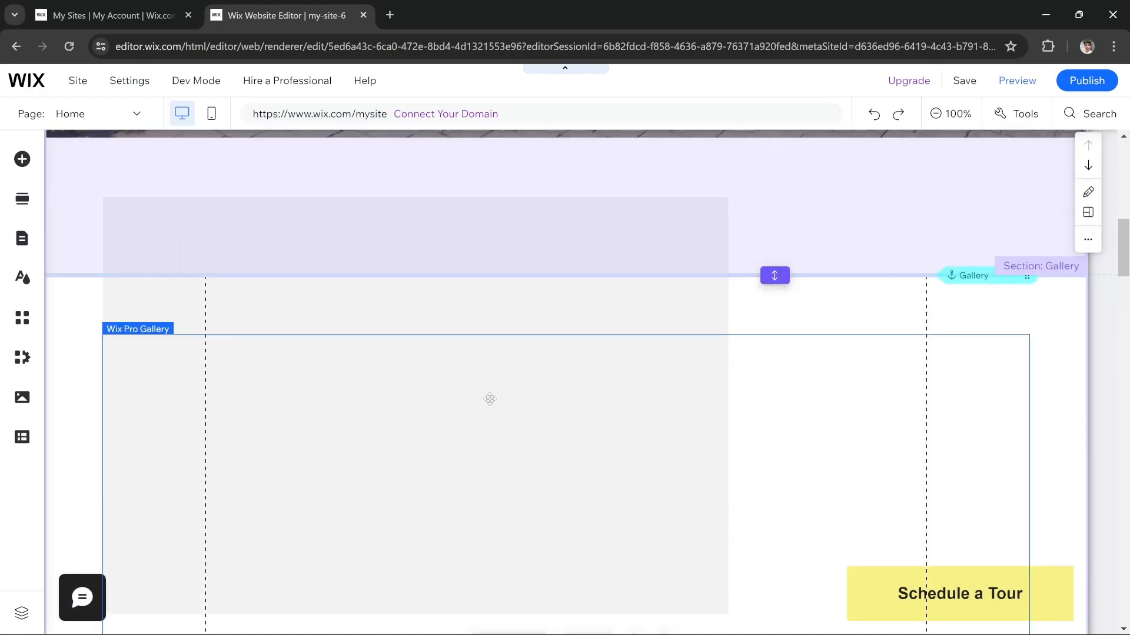
pyautogui.scroll(-3, 491, 399)
pyautogui.scroll(1, 610, 432)
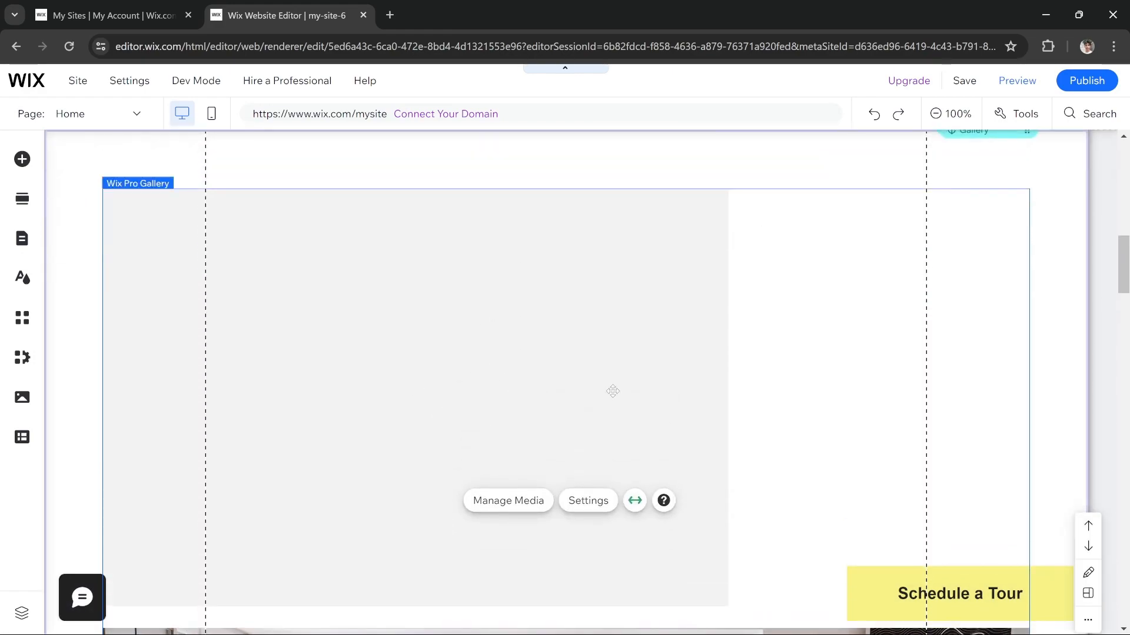
pyautogui.scroll(-8, 598, 391)
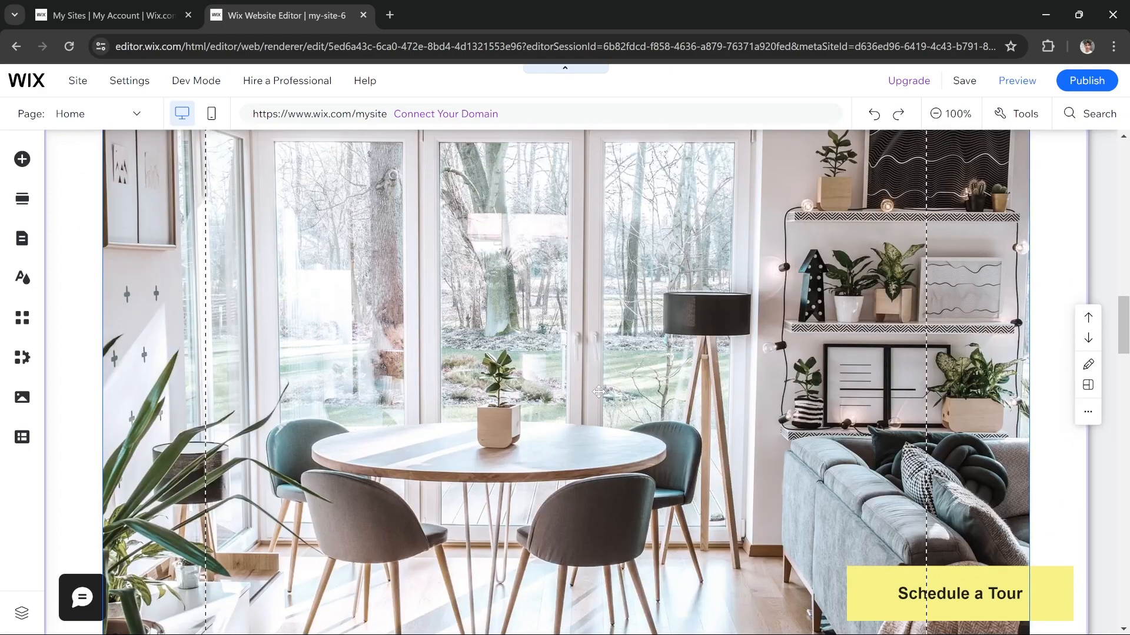
pyautogui.scroll(-12, 599, 391)
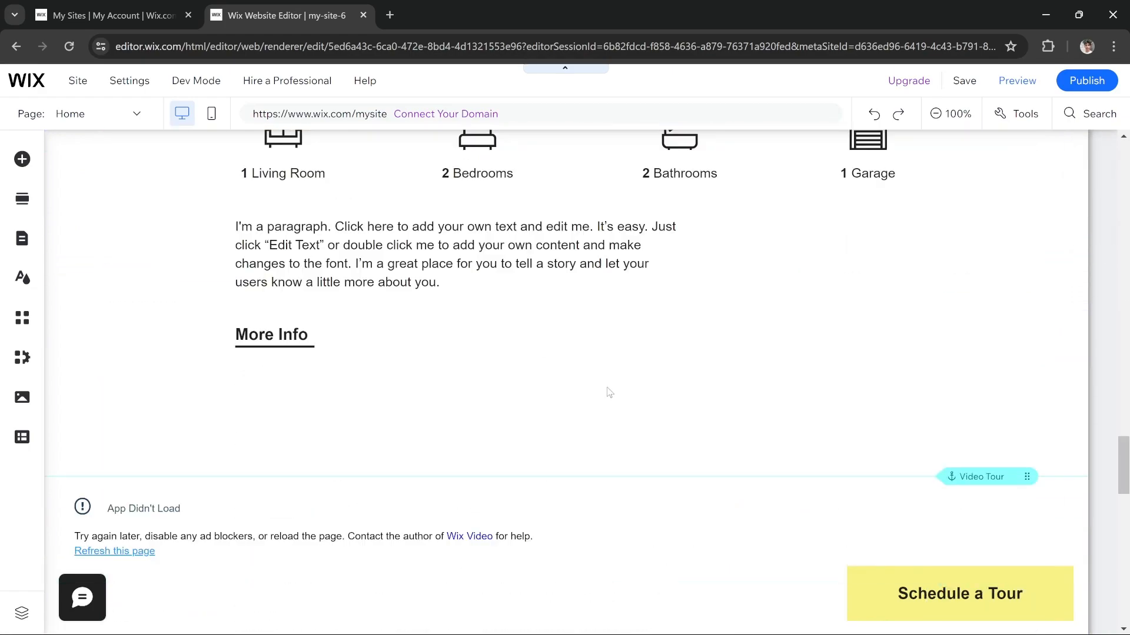
pyautogui.scroll(10, 593, 282)
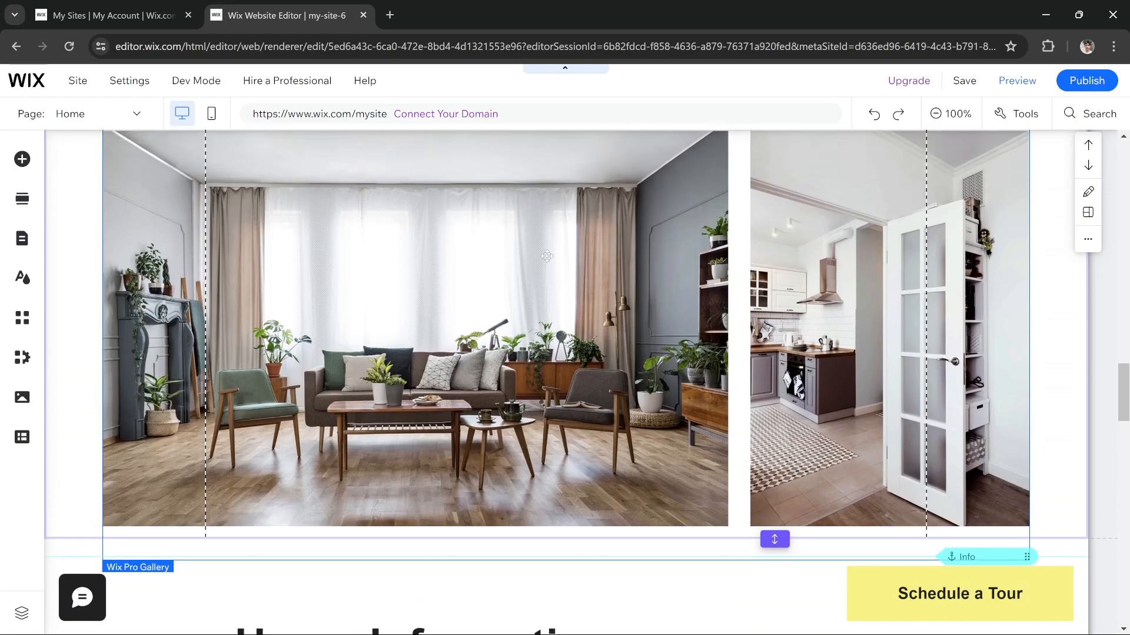
pyautogui.scroll(10, 547, 256)
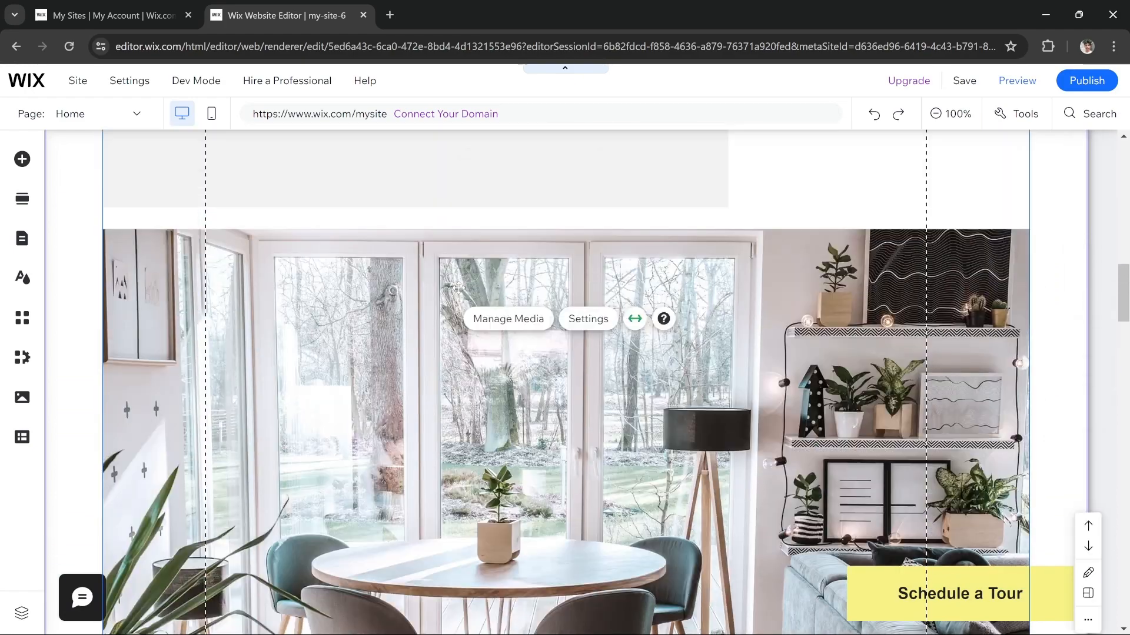
pyautogui.scroll(7, 458, 288)
pyautogui.scroll(-3, 458, 287)
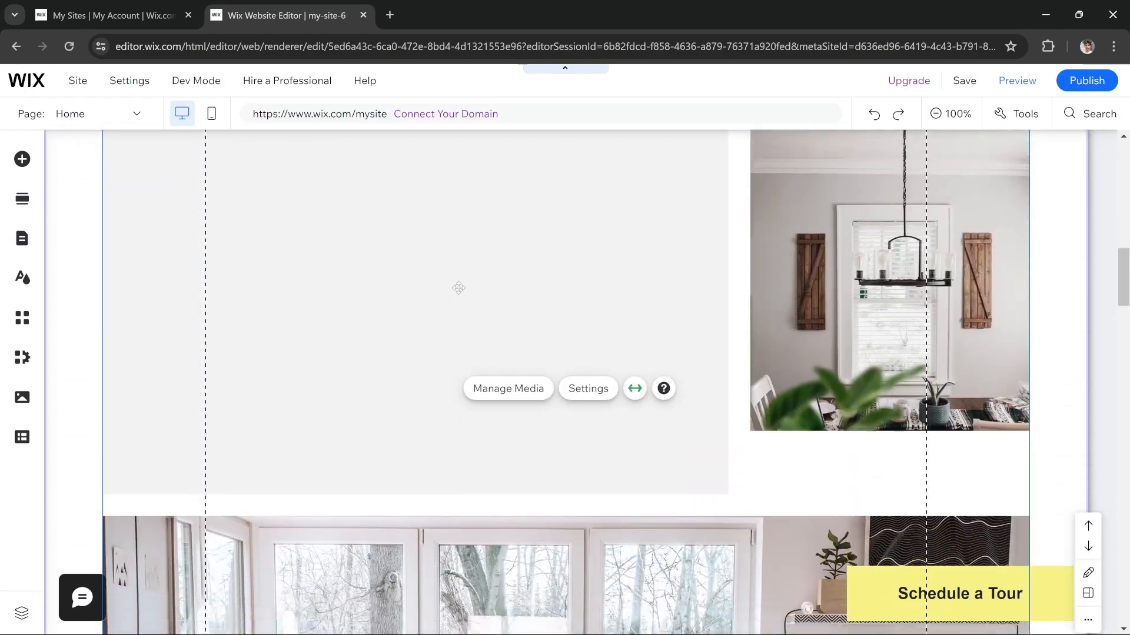
pyautogui.scroll(-1, 458, 287)
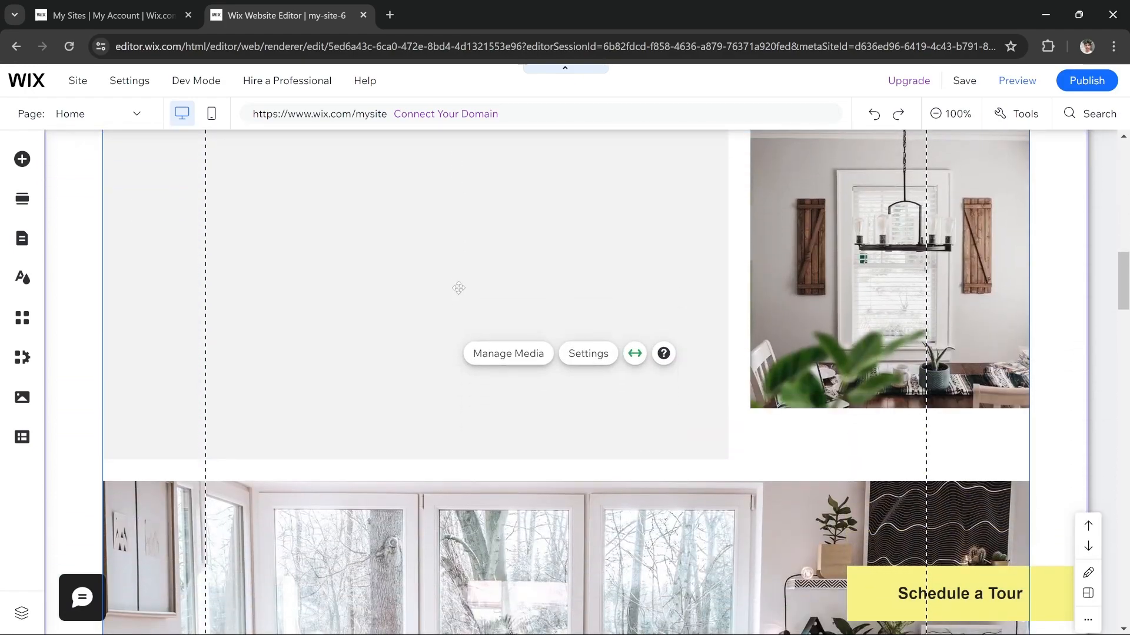
# Go to the Info anchor through the site's page list and close the list.
pyautogui.click(22, 238)
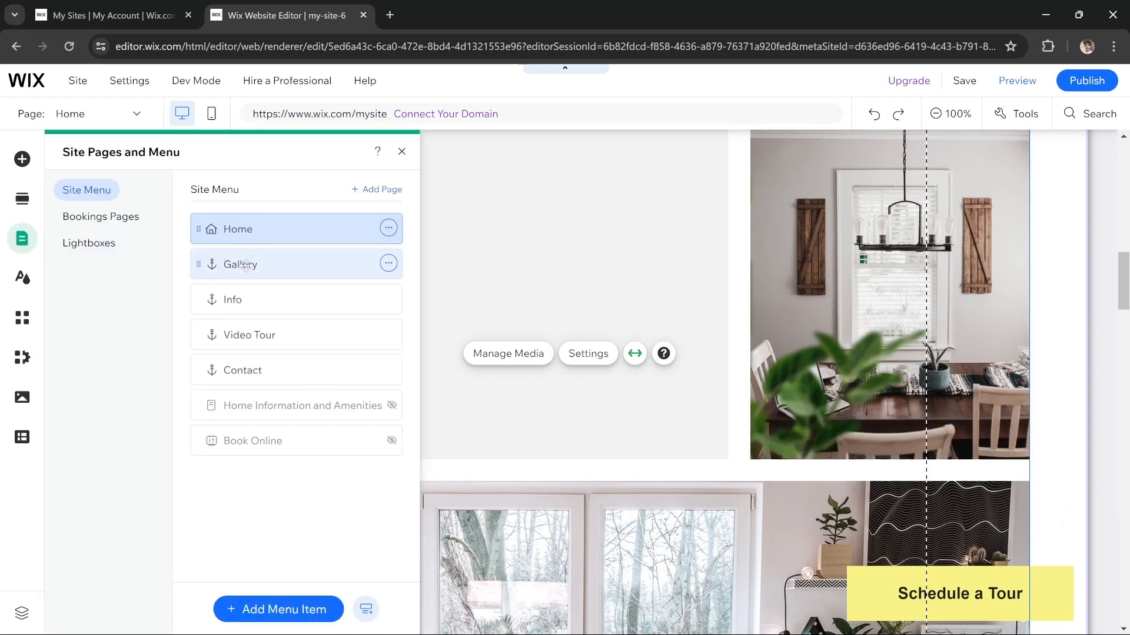
pyautogui.click(248, 299)
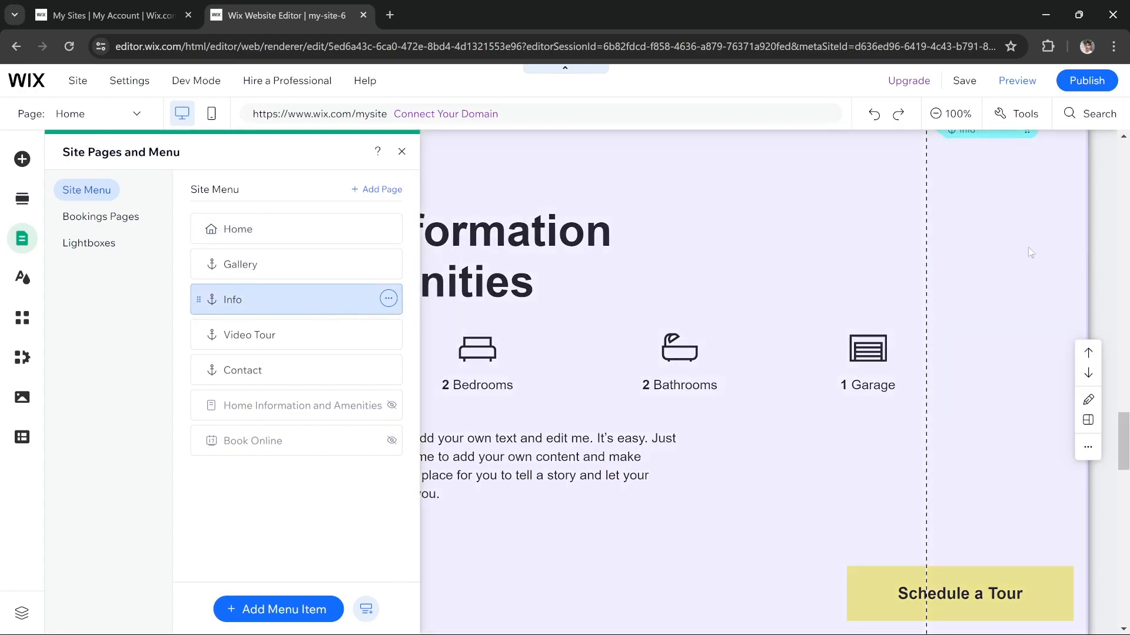
pyautogui.click(1027, 248)
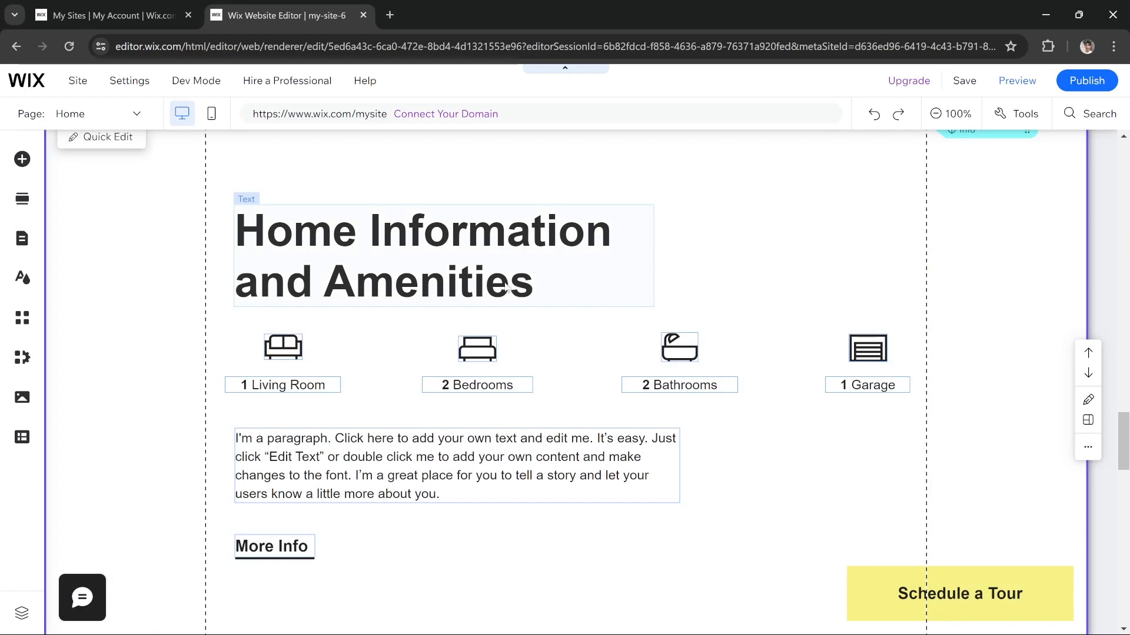
# Examine the editable elements of the Home Information and Amenities section: heading, paragraph, bathroom icon and its label.
pyautogui.scroll(-2, 563, 280)
pyautogui.scroll(2, 563, 281)
pyautogui.click(562, 279)
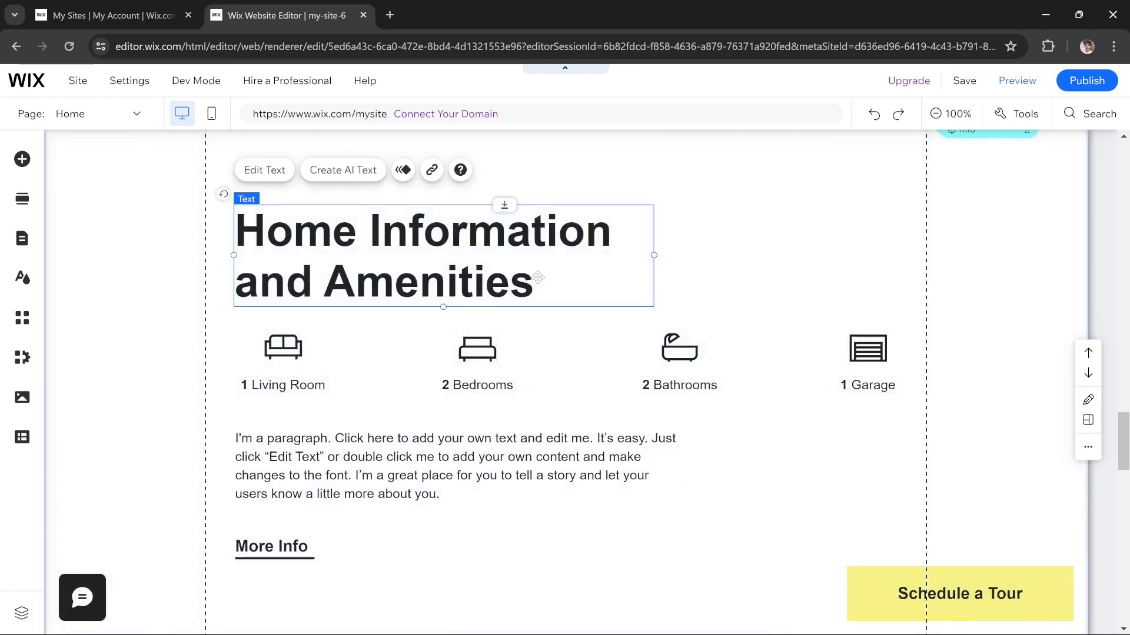
pyautogui.doubleClick(563, 285)
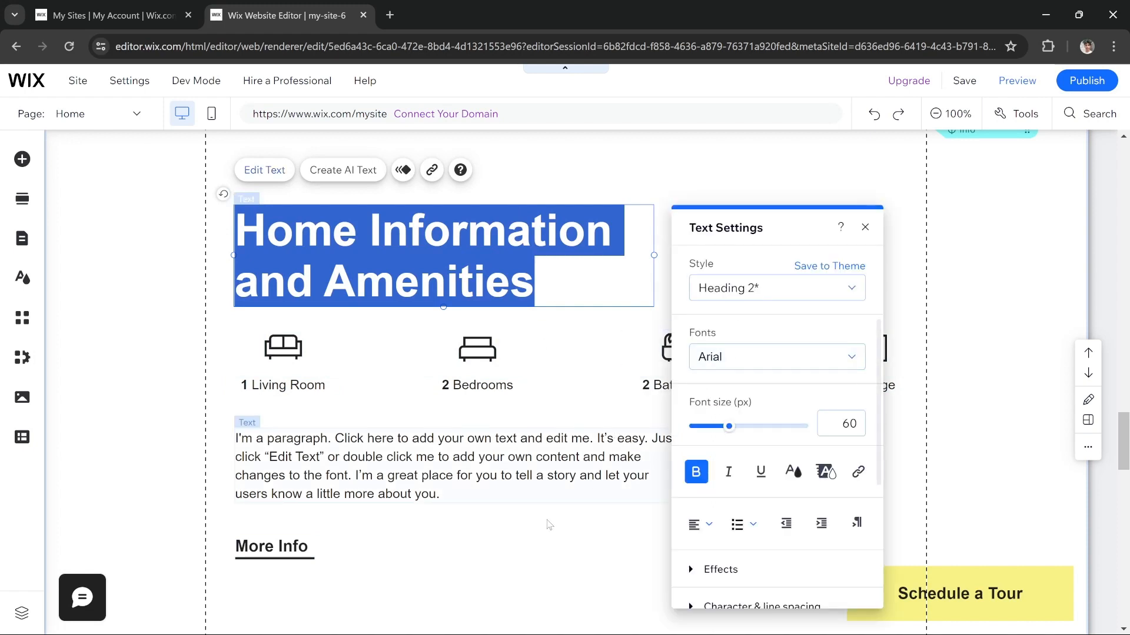
pyautogui.click(445, 499)
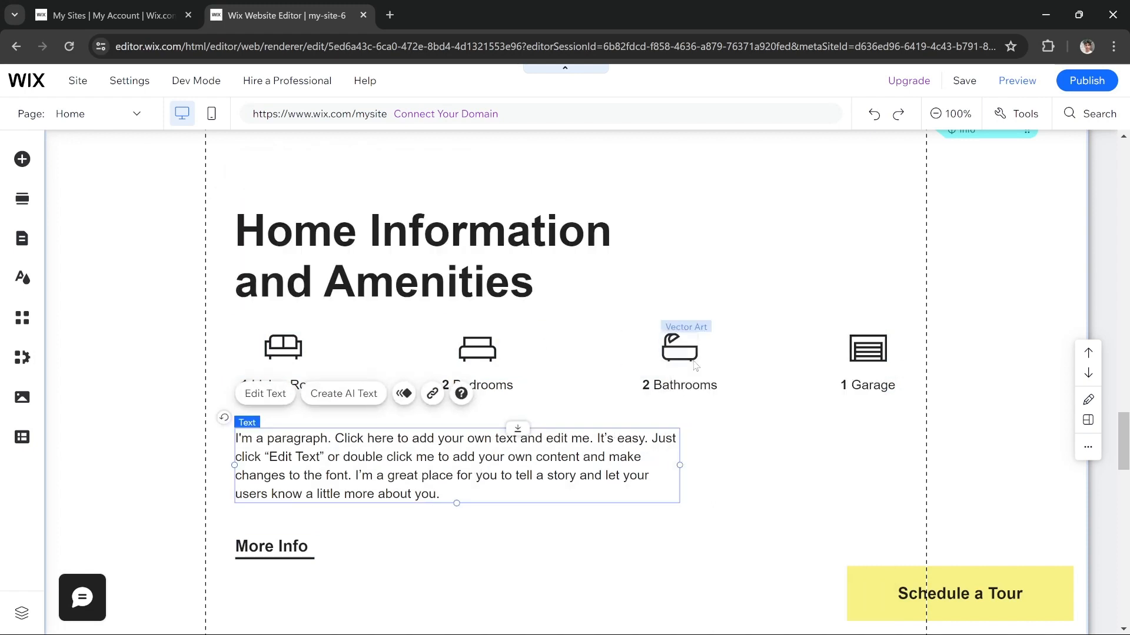
pyautogui.click(679, 348)
pyautogui.doubleClick(682, 385)
pyautogui.click(684, 434)
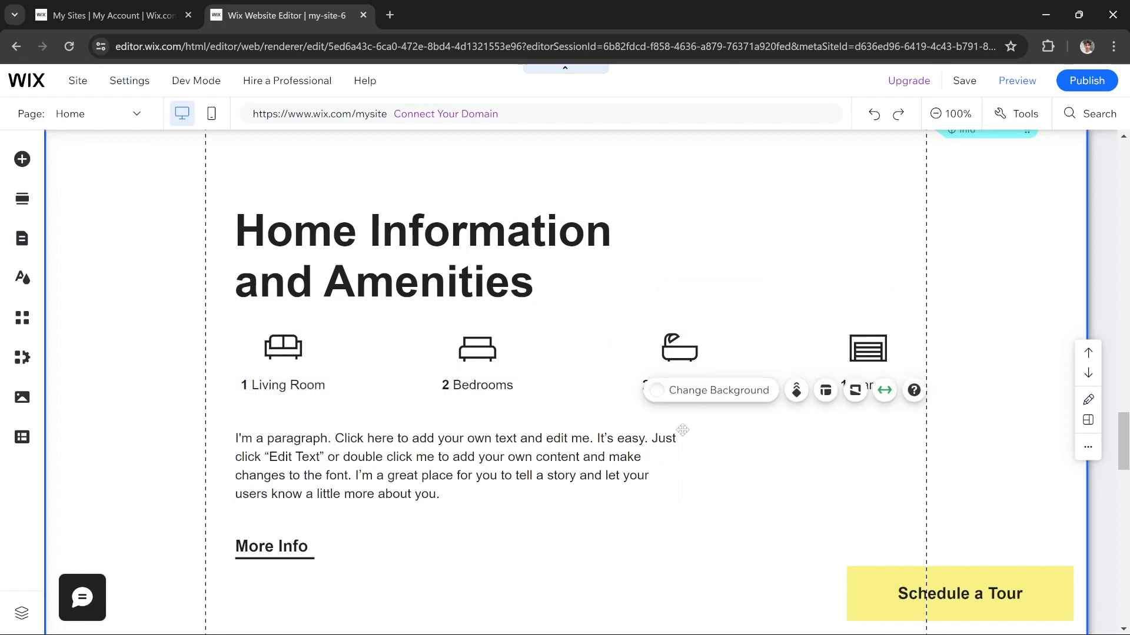
# Go to the Video Tour anchor through the site's page list and close the list.
pyautogui.scroll(-4, 79, 187)
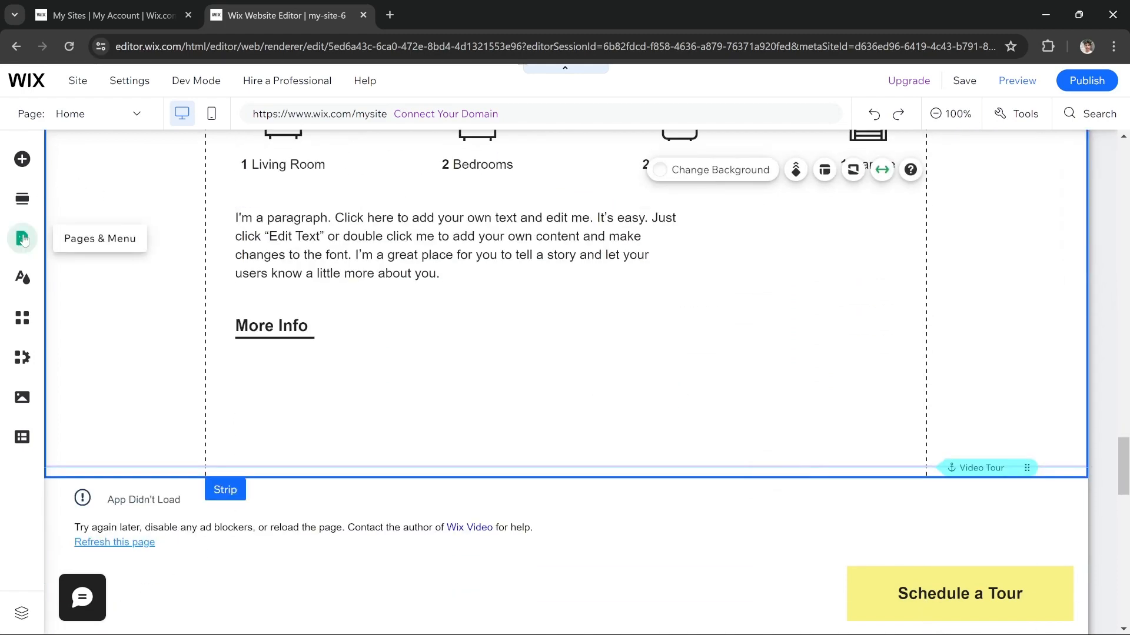
pyautogui.click(22, 239)
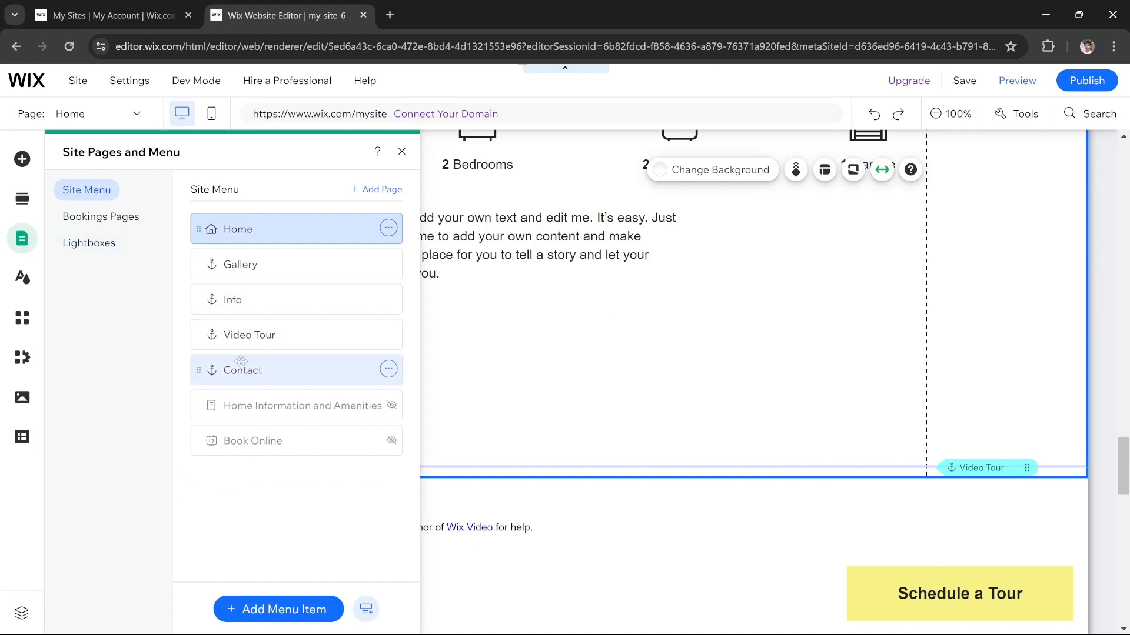
pyautogui.click(259, 344)
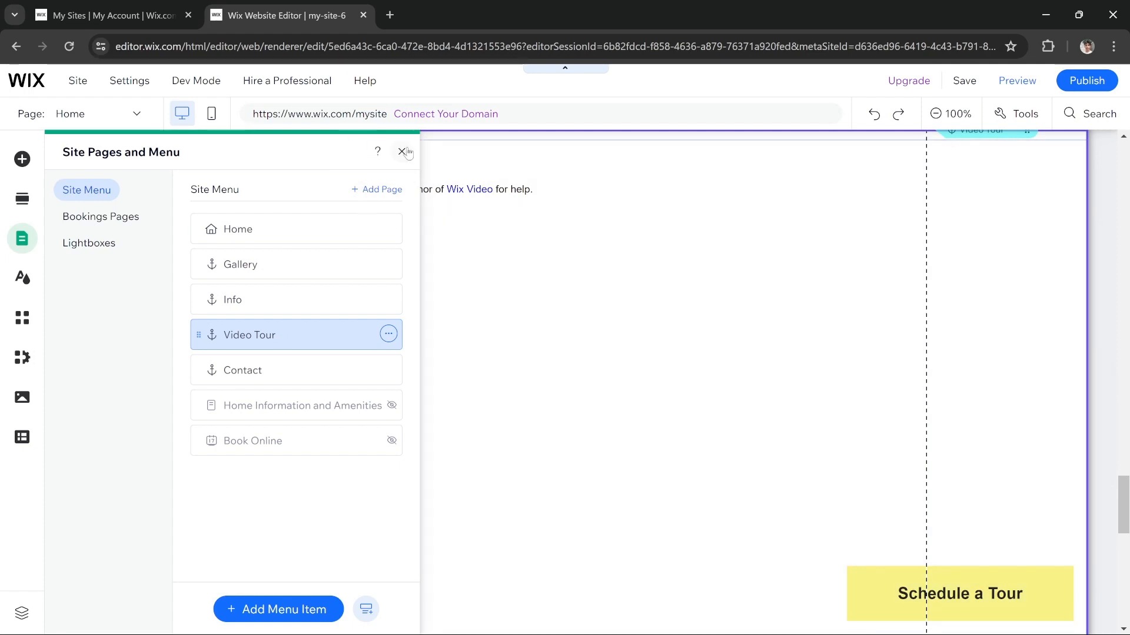
pyautogui.click(402, 151)
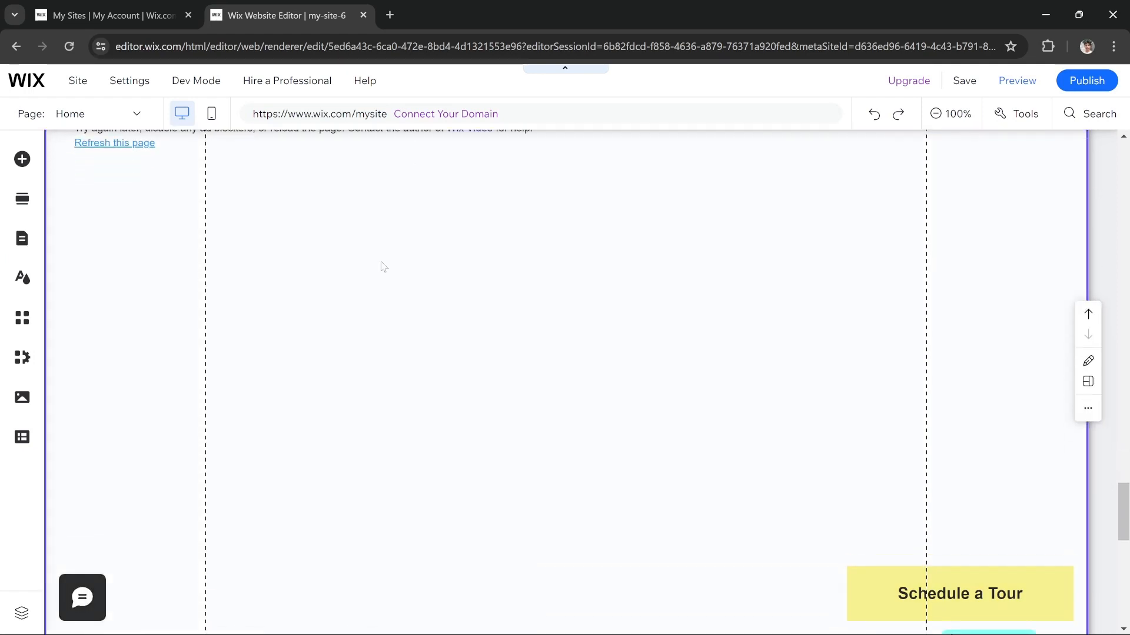
# Examine the Video Tour section and the editing options of its Wix Video element.
pyautogui.scroll(-6, 383, 266)
pyautogui.scroll(7, 383, 266)
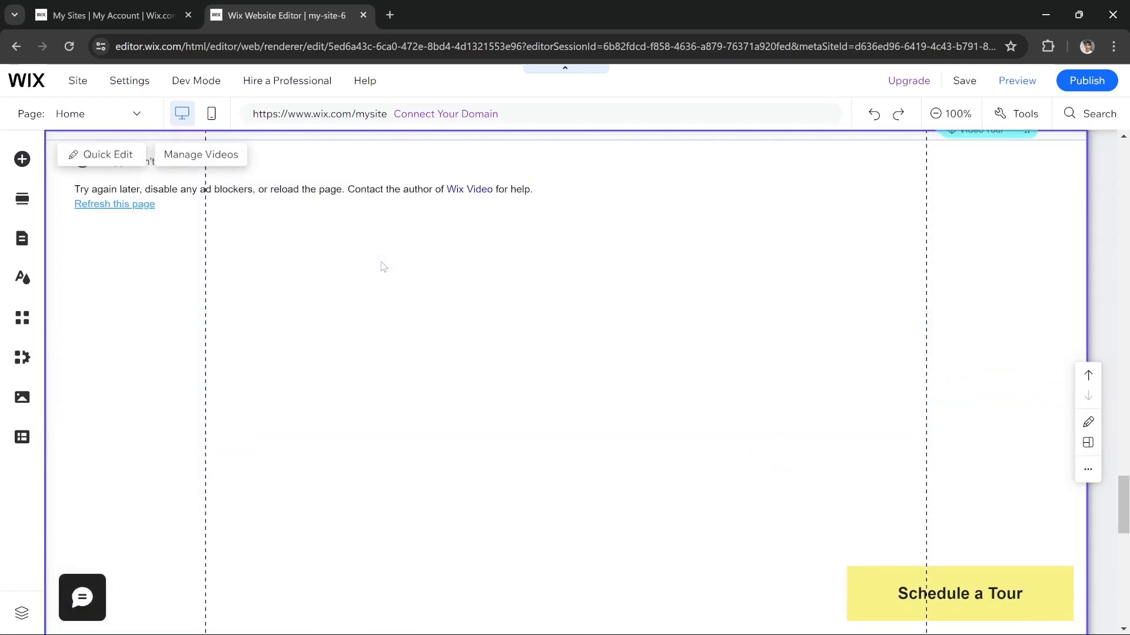
pyautogui.scroll(2, 383, 267)
pyautogui.scroll(-2, 383, 267)
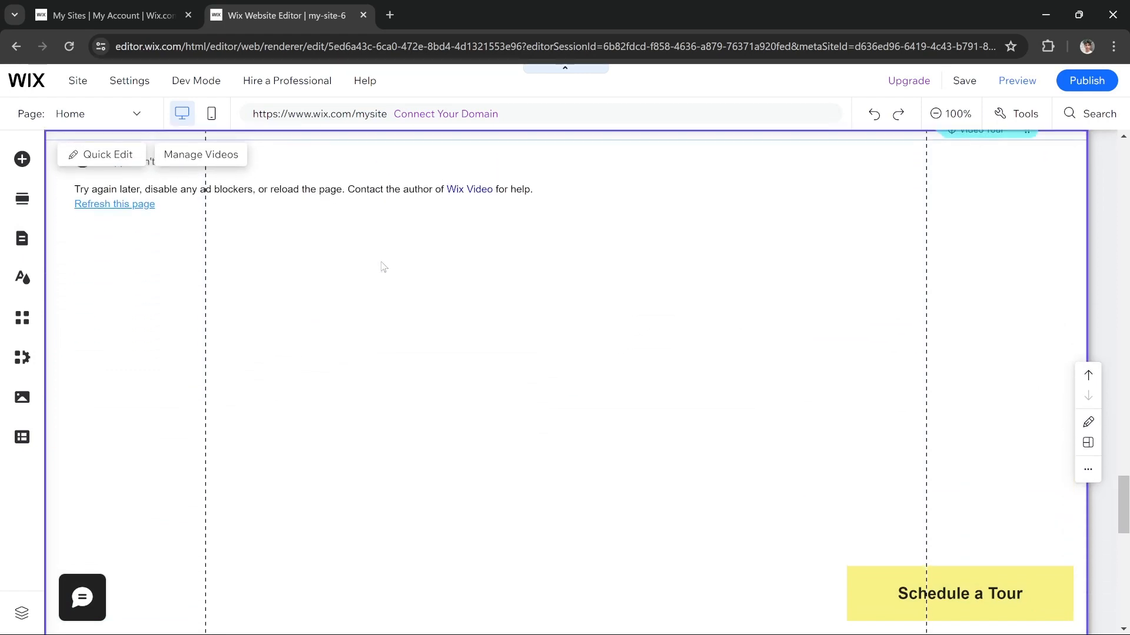
pyautogui.click(120, 207)
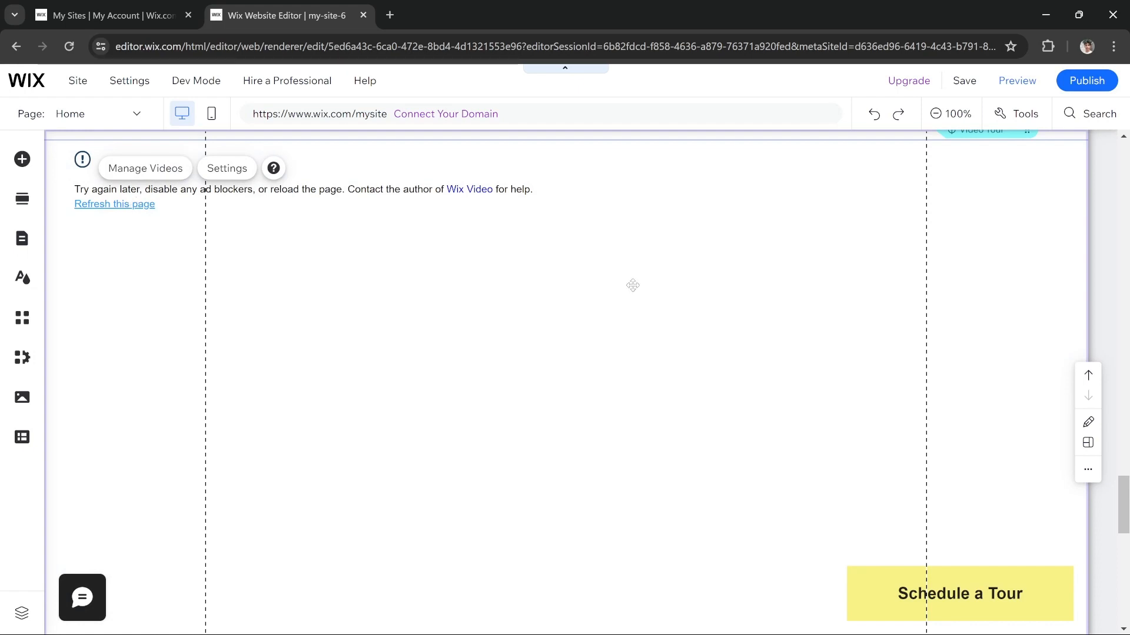
pyautogui.scroll(-4, 635, 286)
pyautogui.scroll(2, 637, 285)
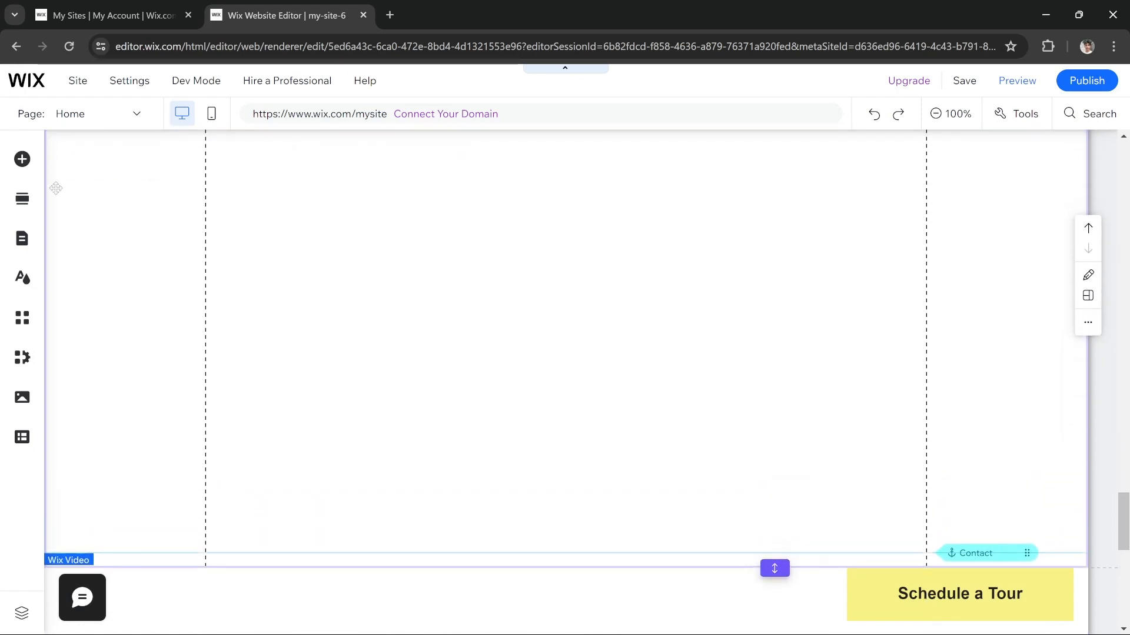
# Go to the Contact anchor through the site's page list and close the list.
pyautogui.click(27, 246)
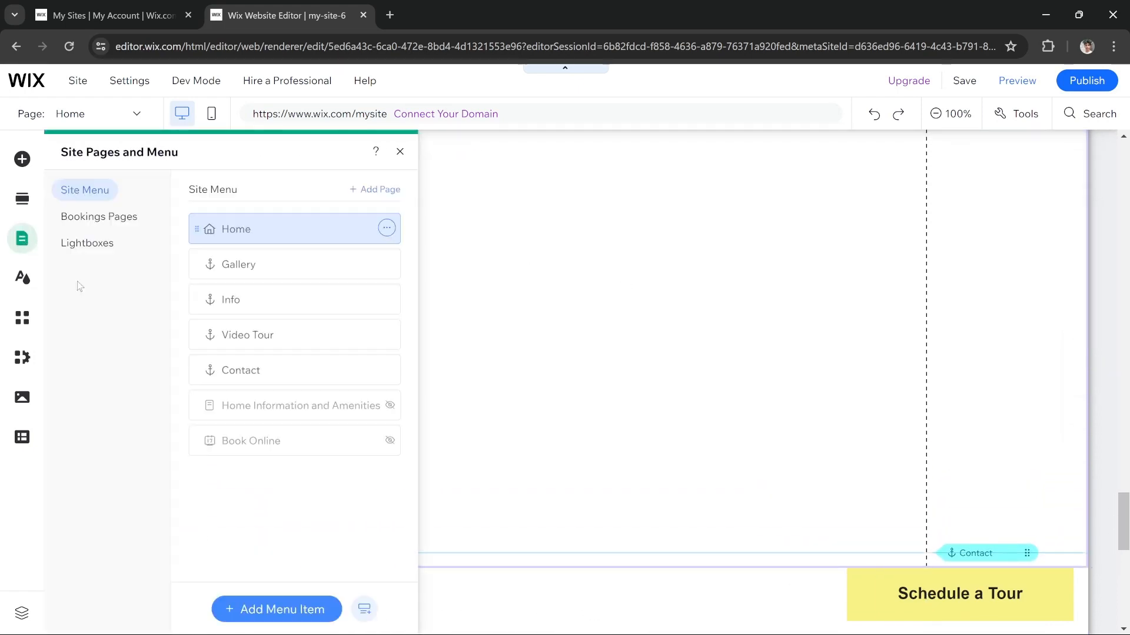
pyautogui.click(230, 370)
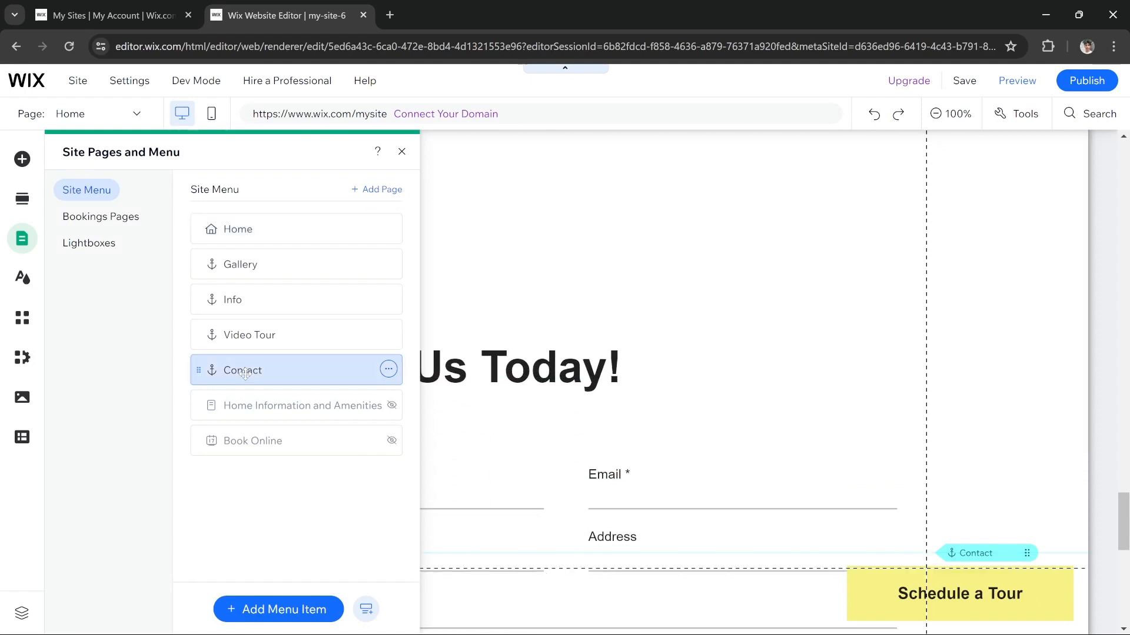
pyautogui.click(402, 151)
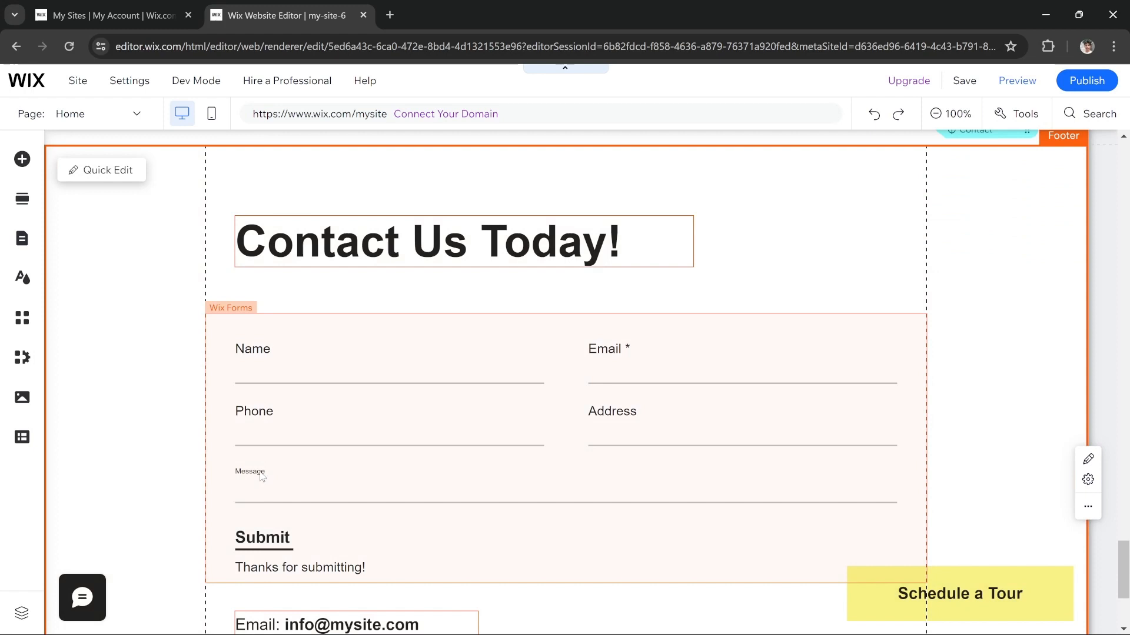
# Examine the contact form, the footer and the e-mail and phone details below the form.
pyautogui.click(265, 474)
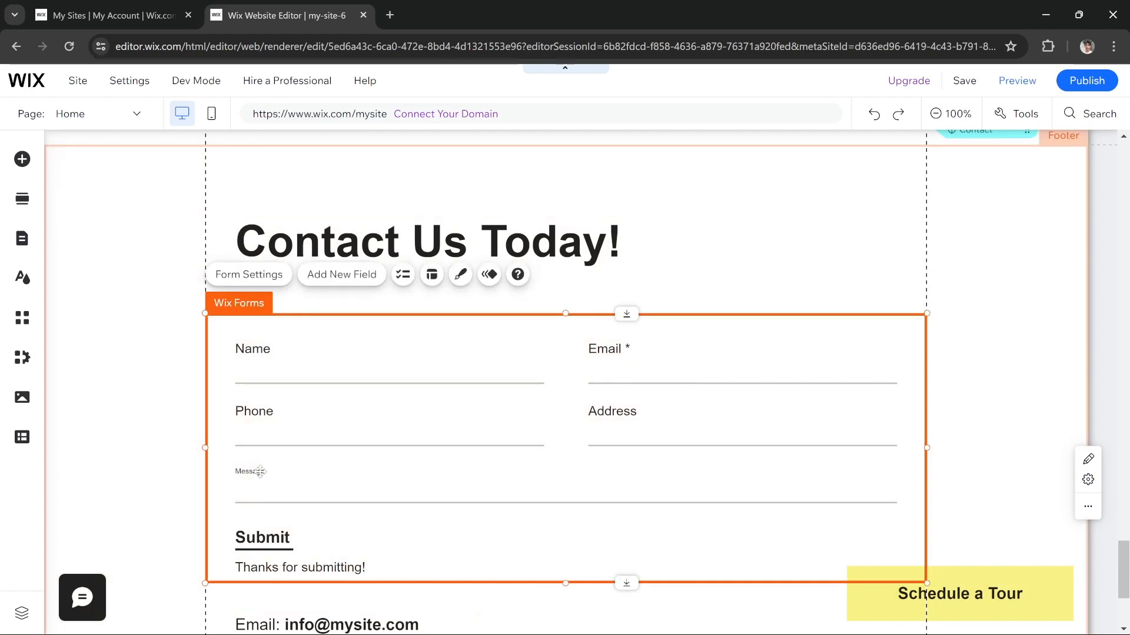
pyautogui.click(166, 378)
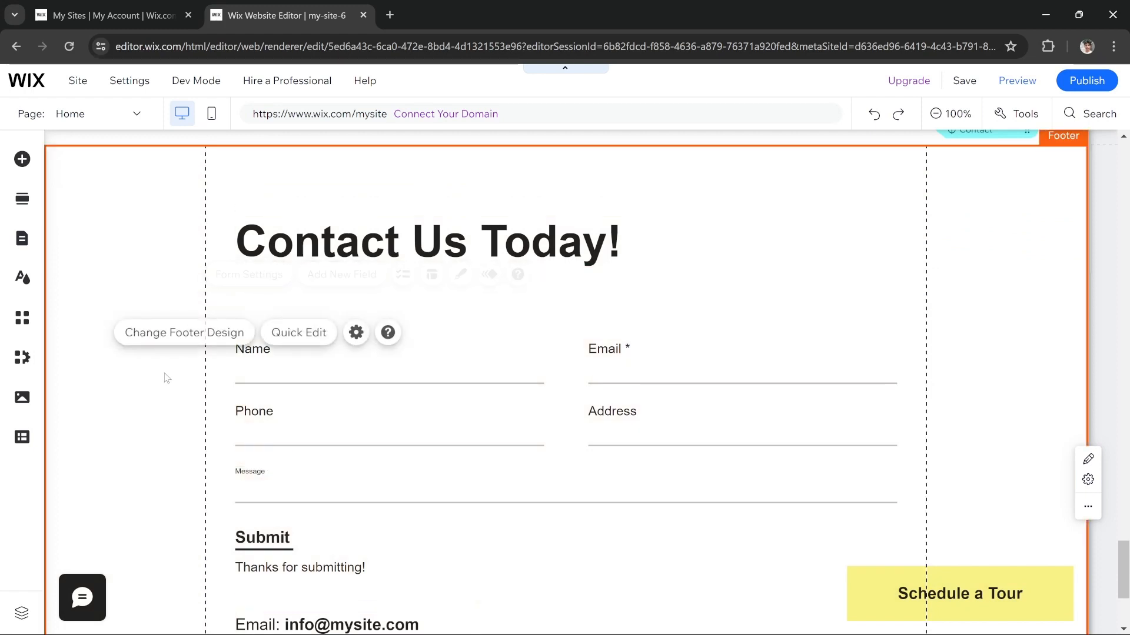
pyautogui.scroll(-3, 588, 409)
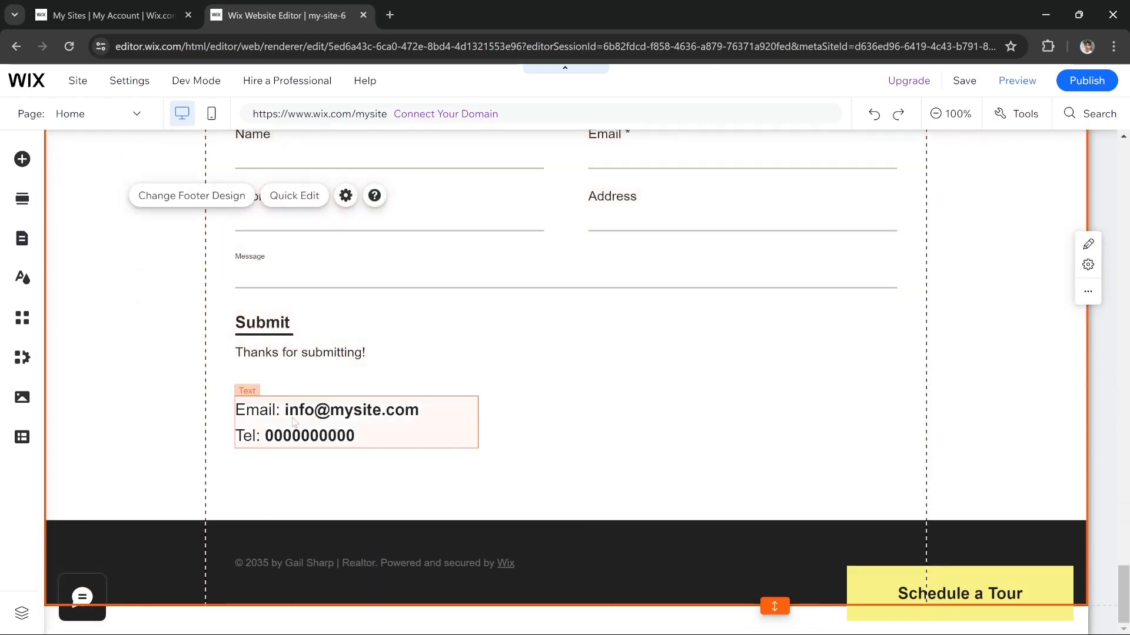
pyautogui.scroll(3, 471, 349)
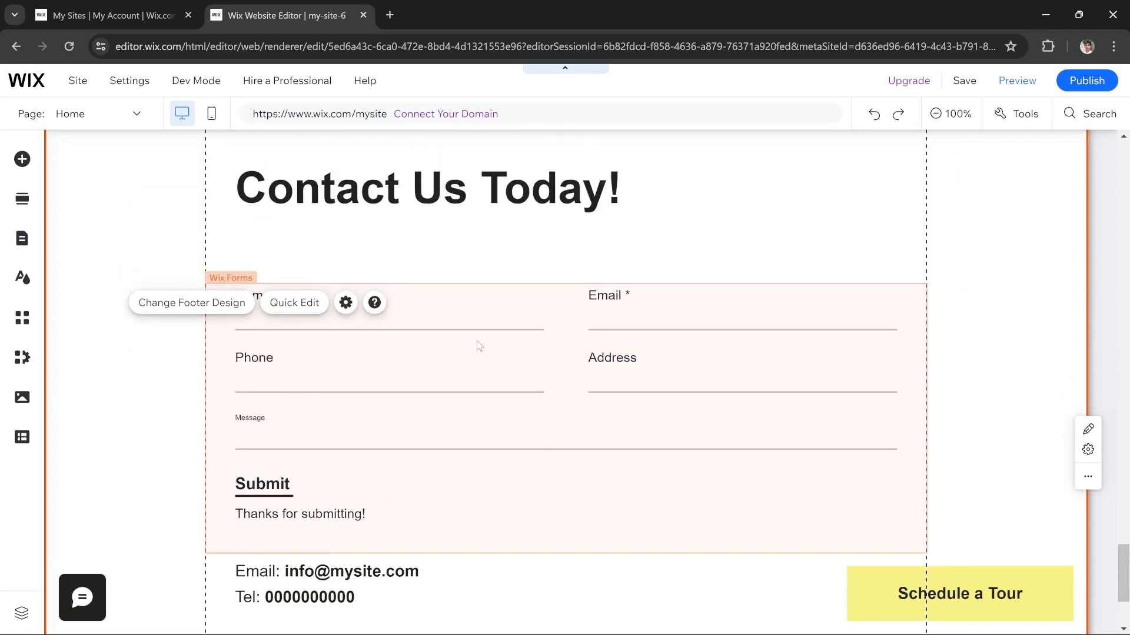
pyautogui.scroll(1, 478, 346)
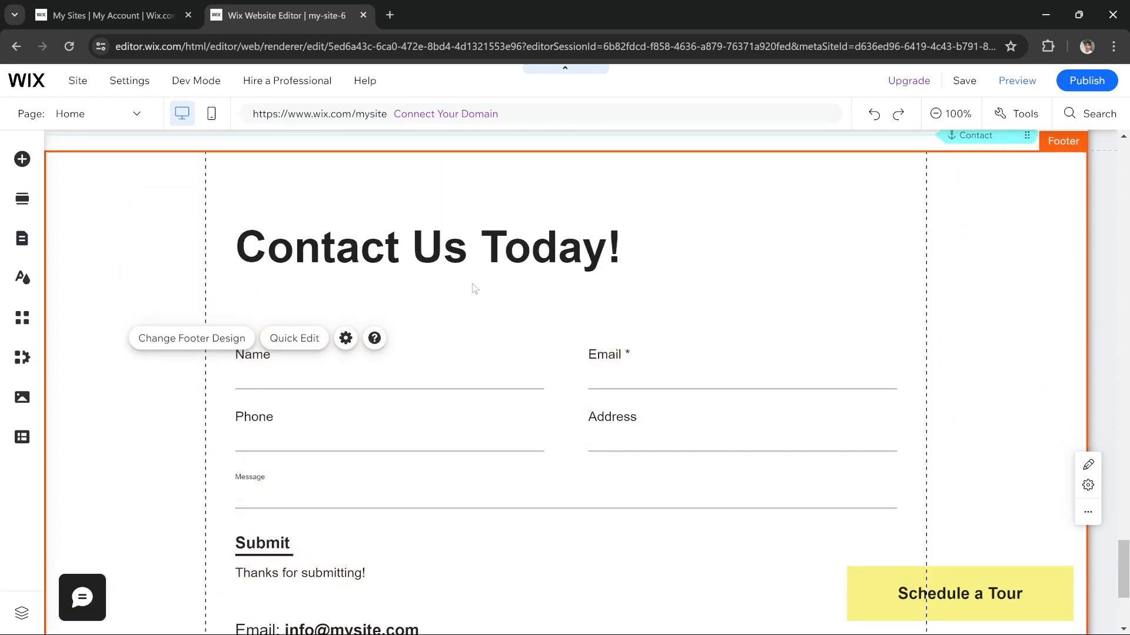
# Shorten the contact section's heading to "Contact Us".
pyautogui.click(622, 257)
pyautogui.click(622, 256)
pyautogui.click(625, 253)
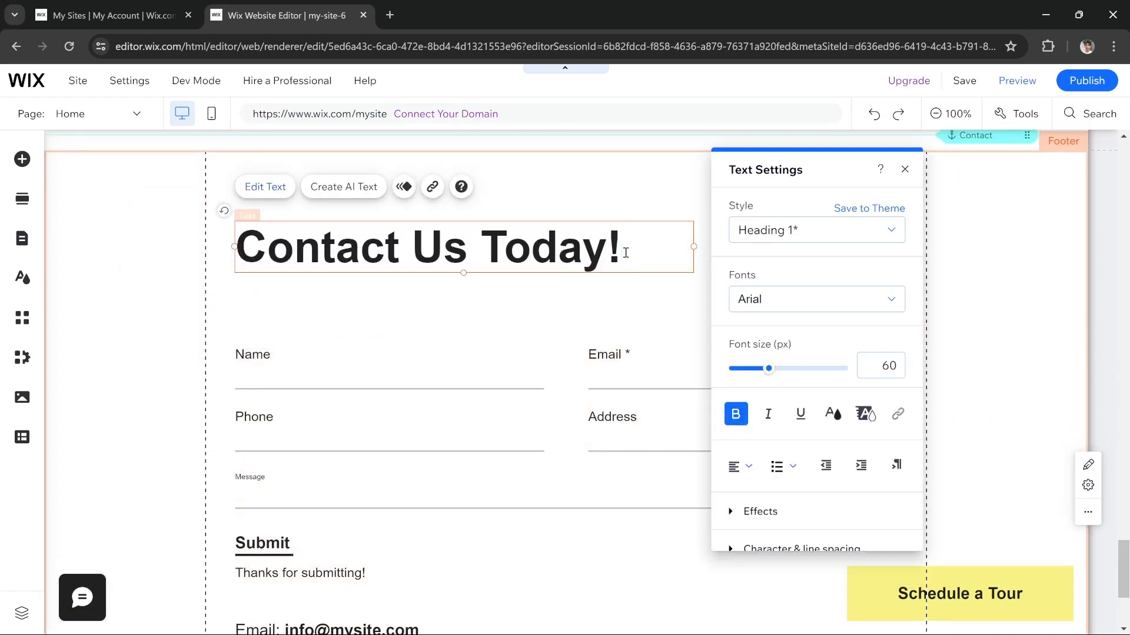
pyautogui.press('BackSpace')
pyautogui.press('BackSpace')
pyautogui.press('BackSpace')
pyautogui.press('BackSpace')
pyautogui.press('BackSpace')
pyautogui.press('BackSpace')
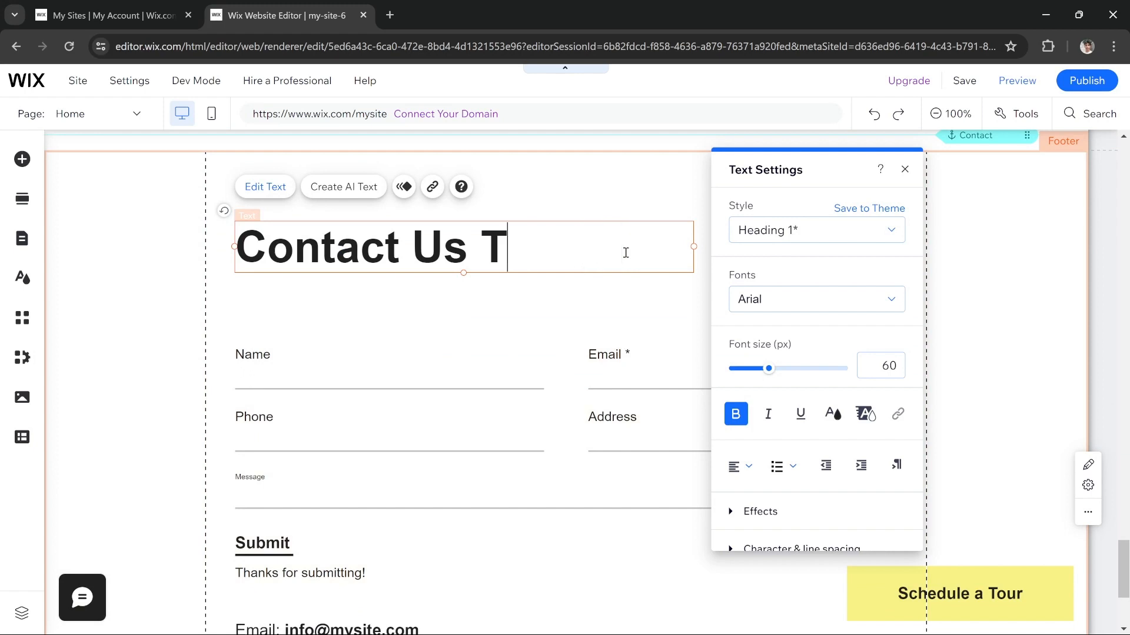
pyautogui.click(1001, 241)
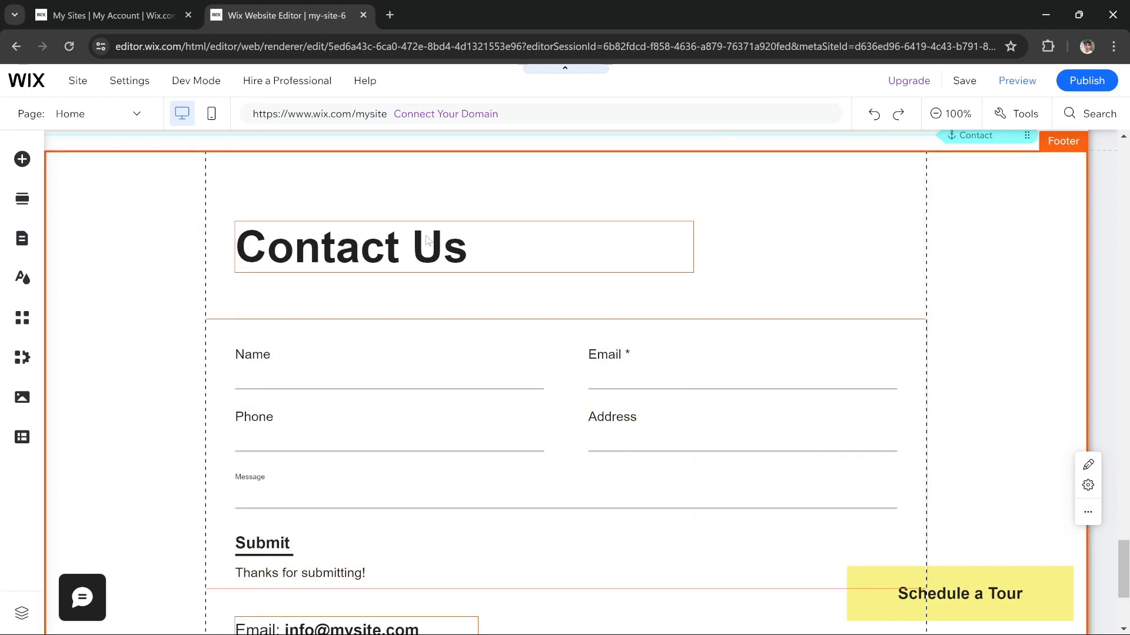
# Add a colon to the end of the contact heading so it reads "Contact Us:".
pyautogui.click(498, 248)
pyautogui.doubleClick(473, 248)
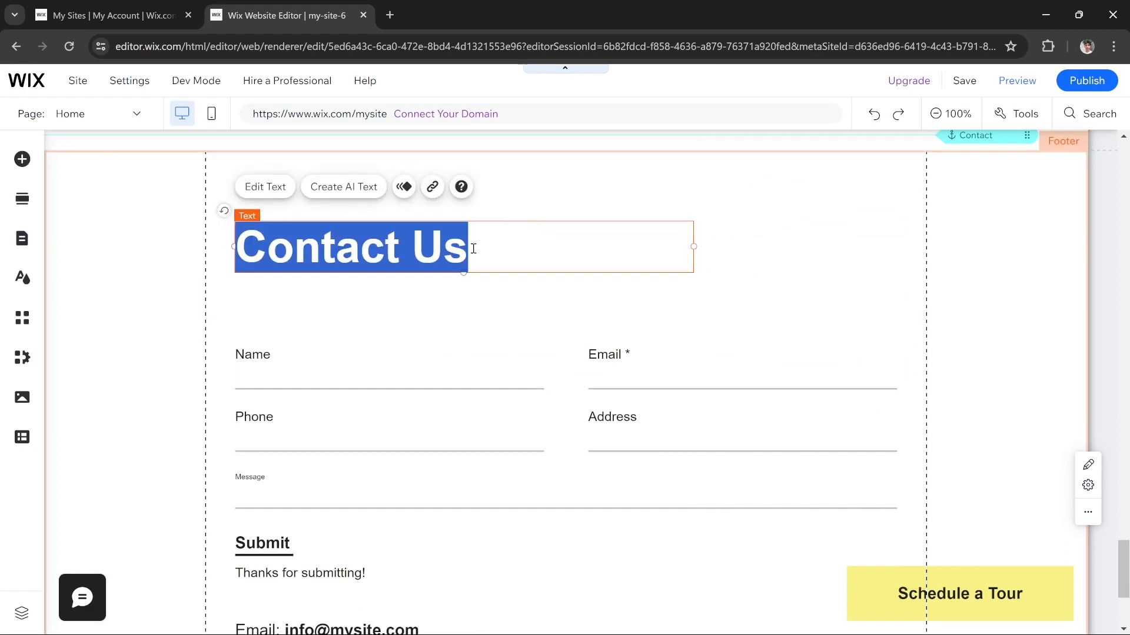
pyautogui.click(473, 249)
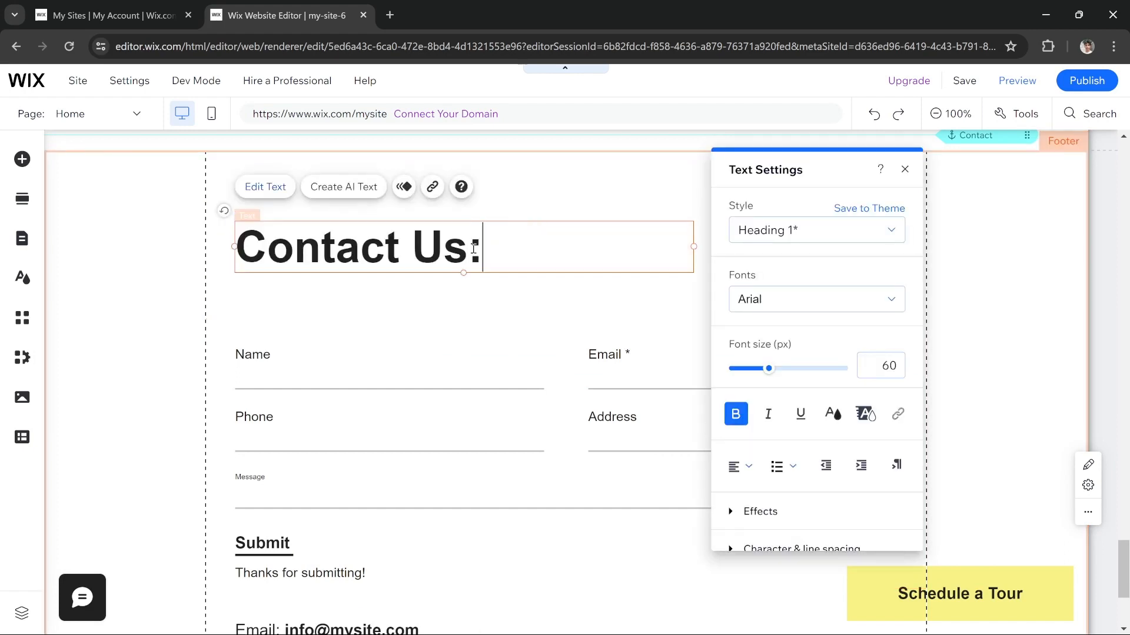
pyautogui.click(536, 213)
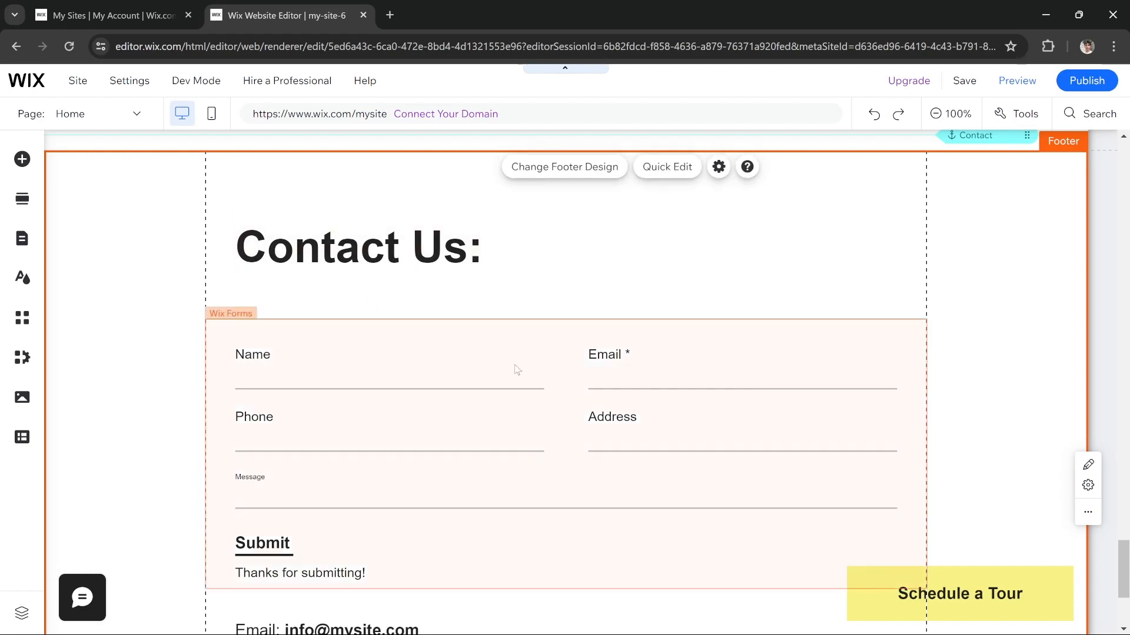
# Review the edited page from the footer up through the amenities and gallery sections to the Intro section.
pyautogui.scroll(-3, 479, 406)
pyautogui.scroll(-1, 478, 405)
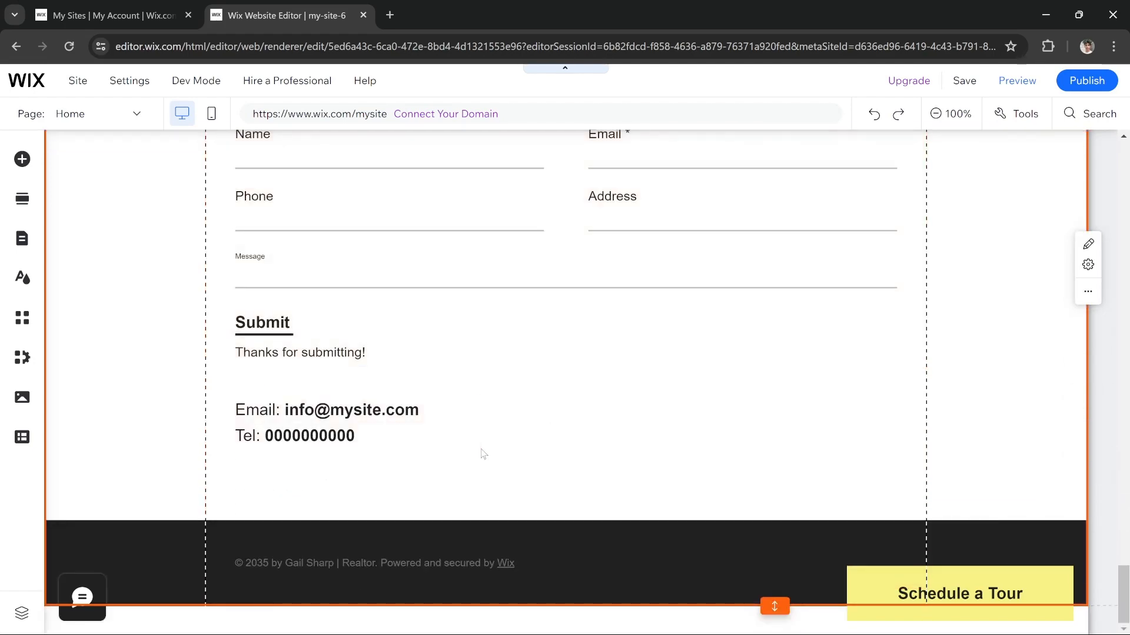
pyautogui.scroll(10, 484, 453)
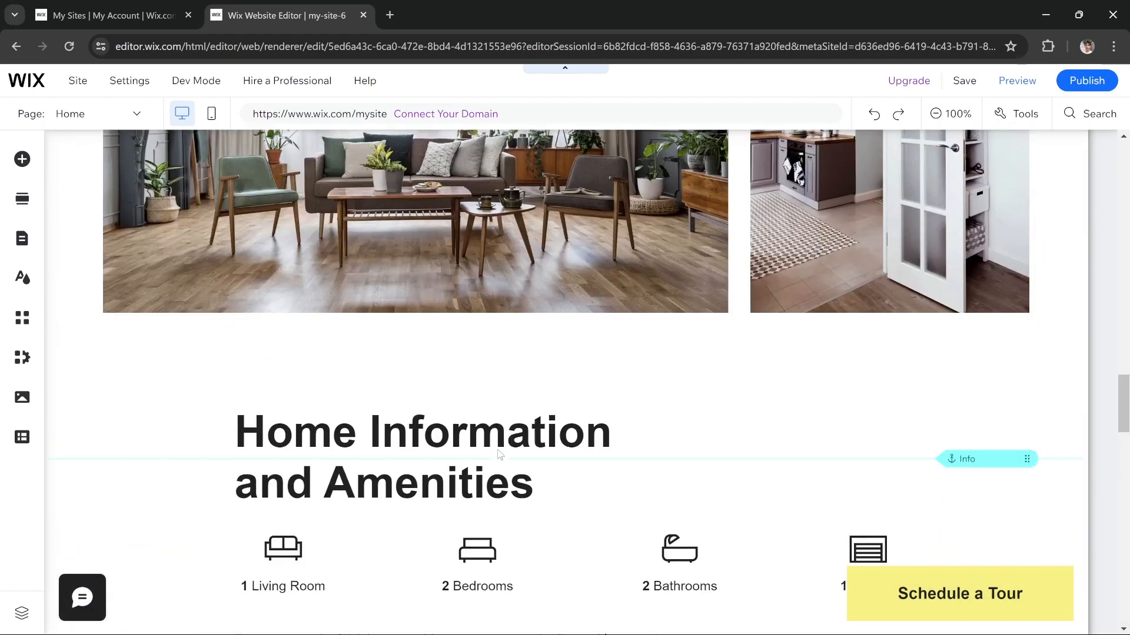
pyautogui.scroll(10, 497, 454)
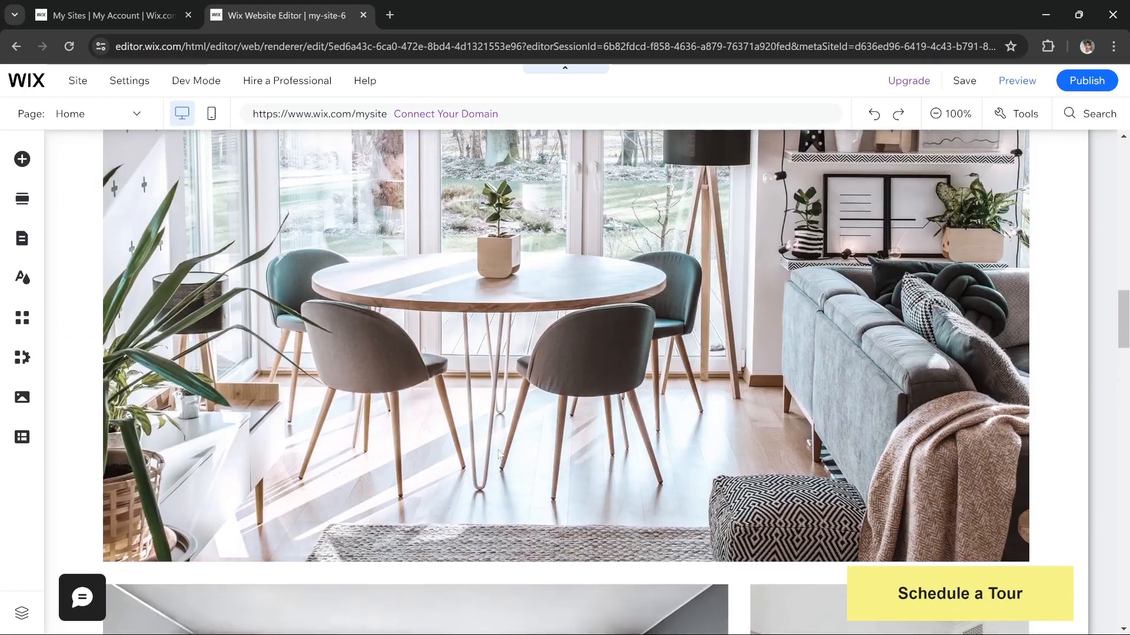
pyautogui.scroll(8, 498, 454)
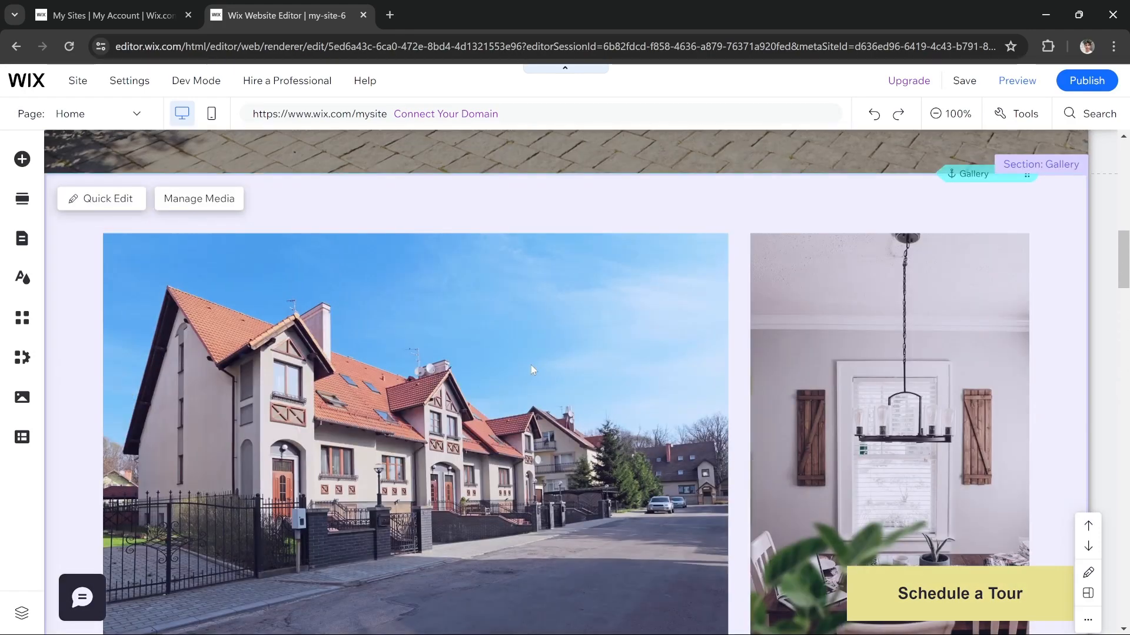
pyautogui.scroll(-1, 527, 365)
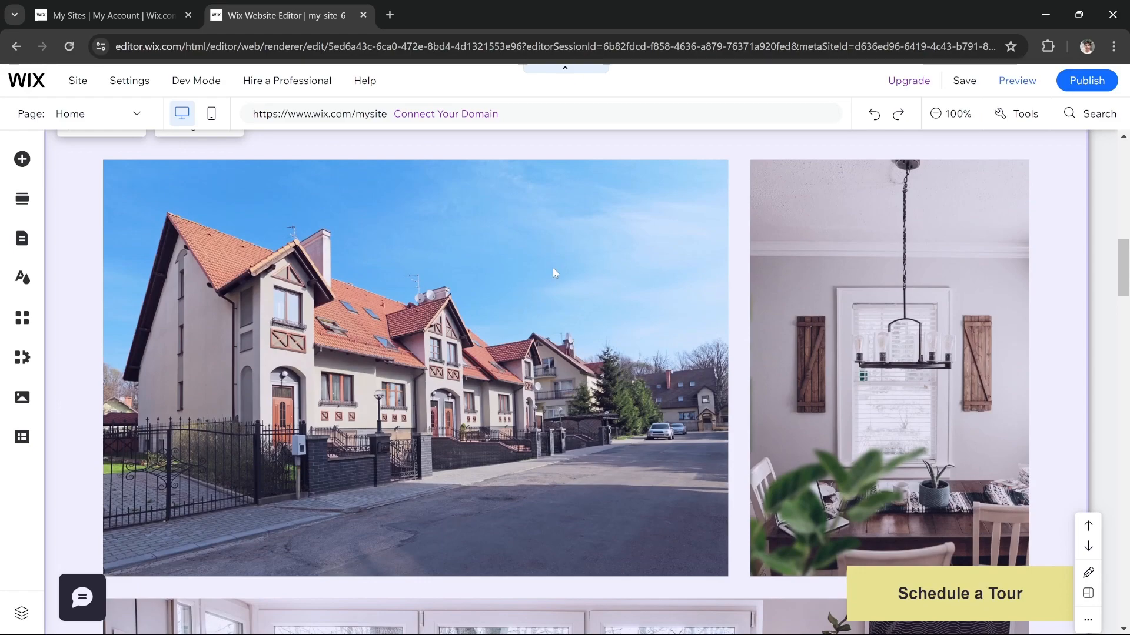
pyautogui.scroll(-2, 553, 267)
pyautogui.scroll(3, 498, 352)
pyautogui.scroll(-10, 499, 354)
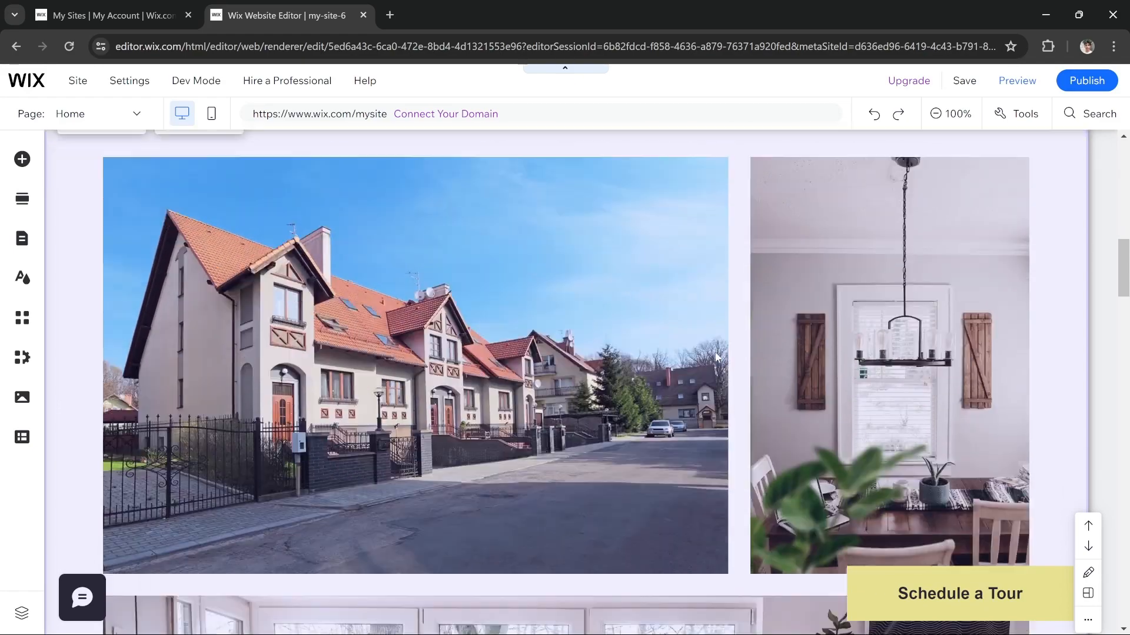
pyautogui.scroll(5, 717, 361)
pyautogui.scroll(8, 718, 360)
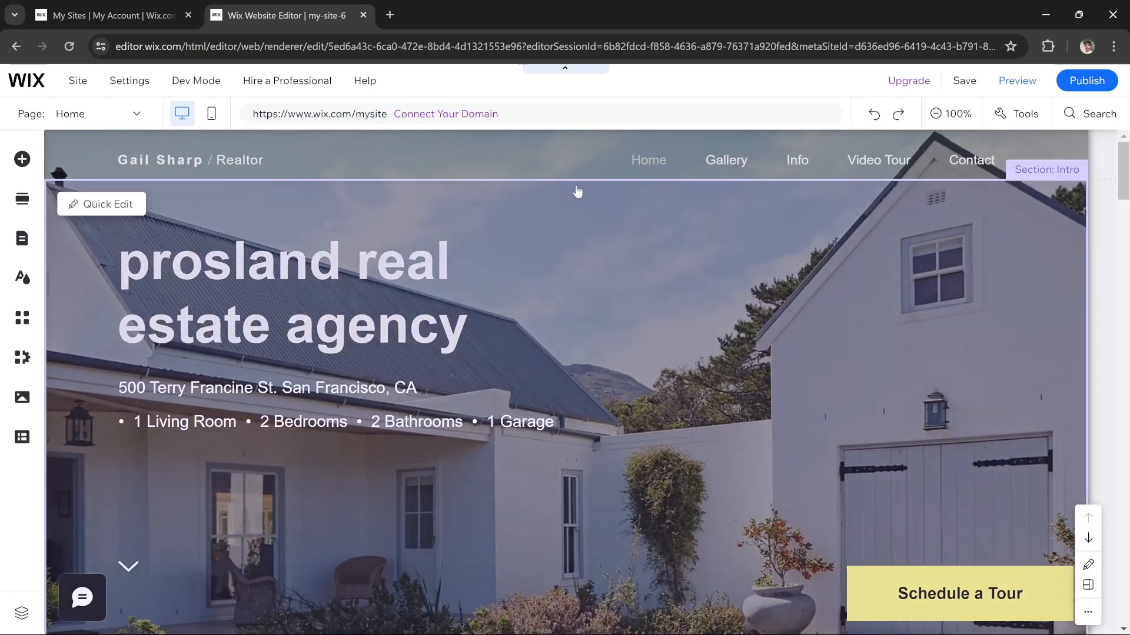
pyautogui.moveTo(577, 190)
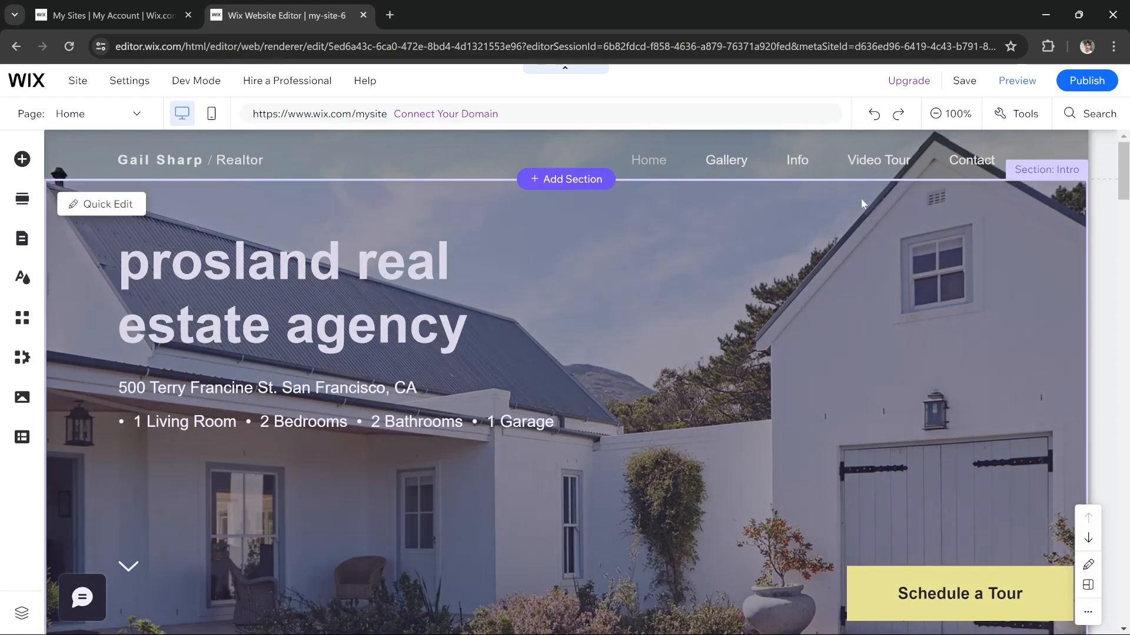
# Preview the site and review it from the intro through the gallery, amenities and video tour to the contact form.
pyautogui.click(1023, 83)
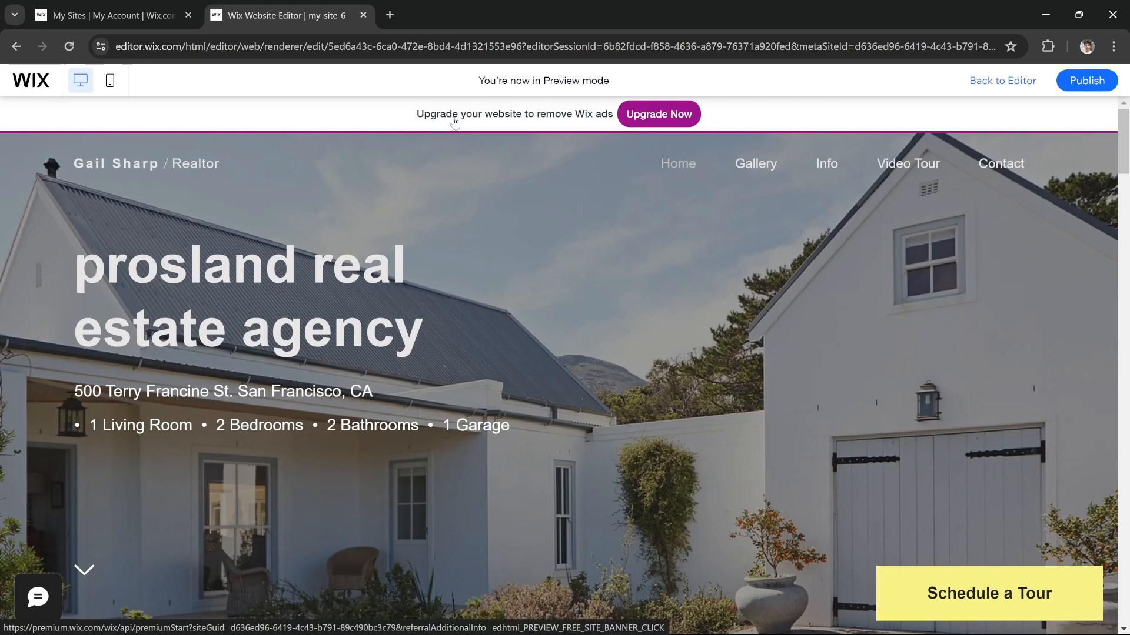
pyautogui.scroll(-3, 454, 265)
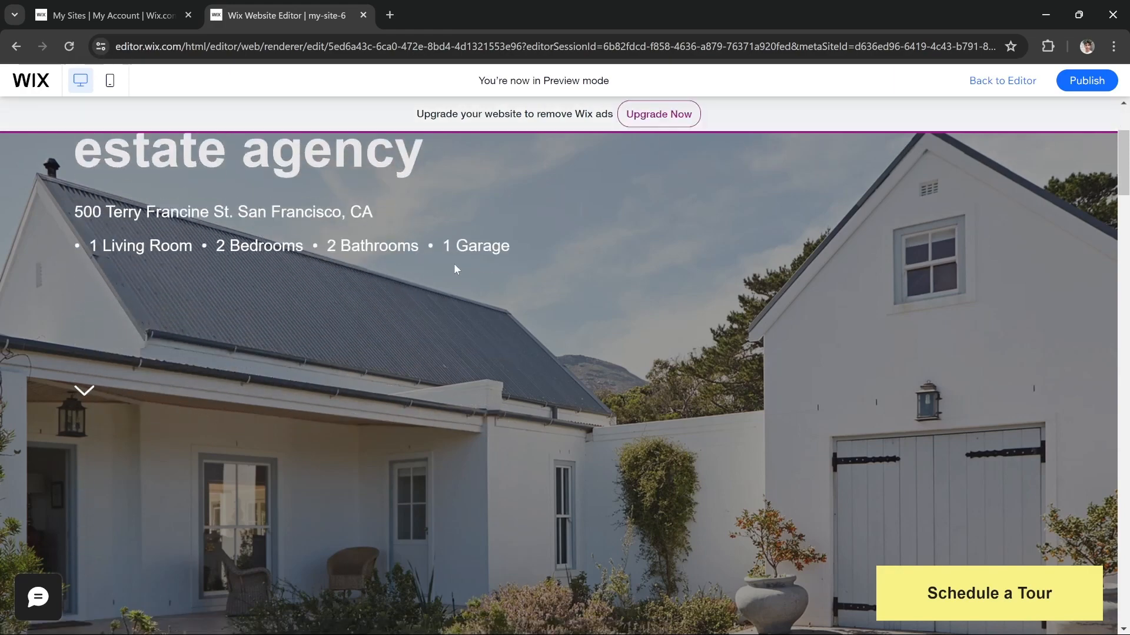
pyautogui.scroll(-5, 455, 265)
pyautogui.scroll(-4, 455, 270)
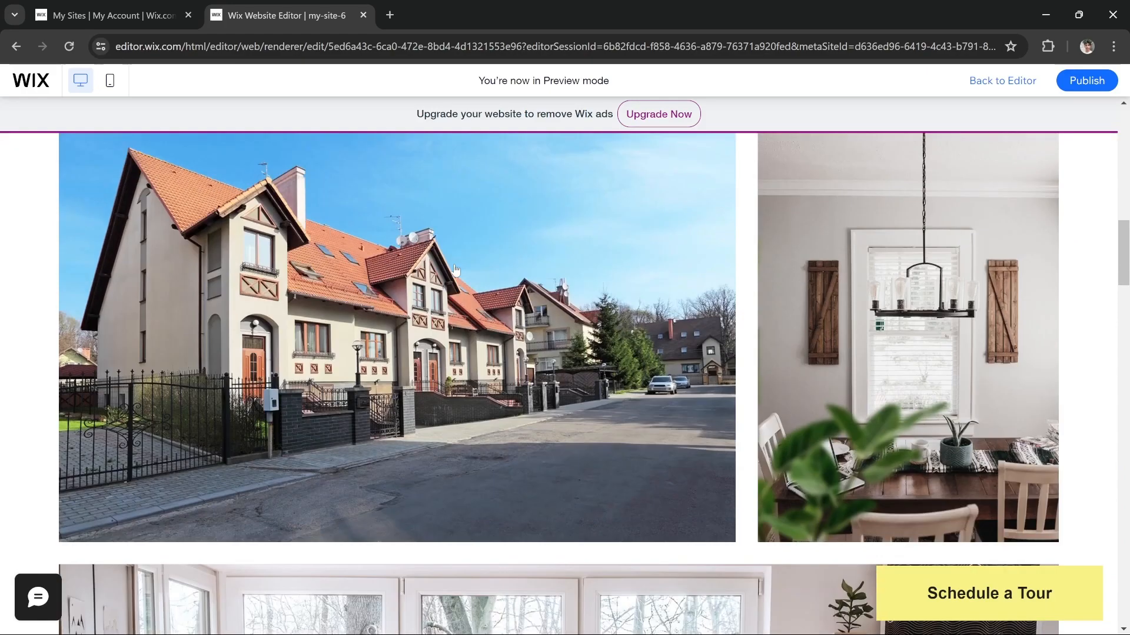
pyautogui.scroll(-12, 484, 286)
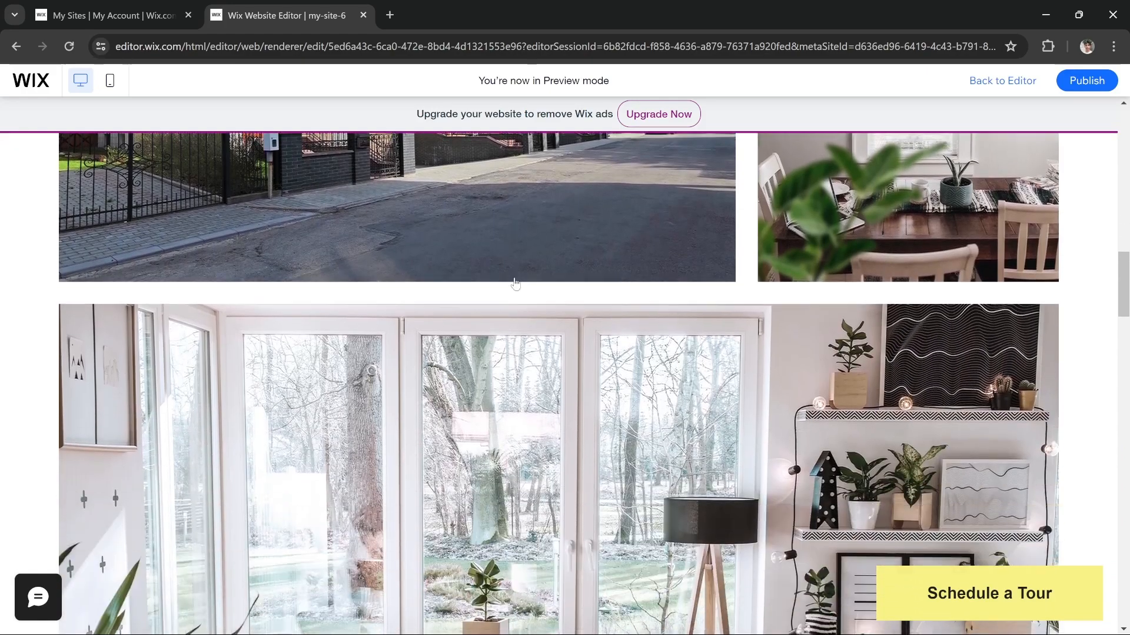
pyautogui.scroll(-15, 519, 284)
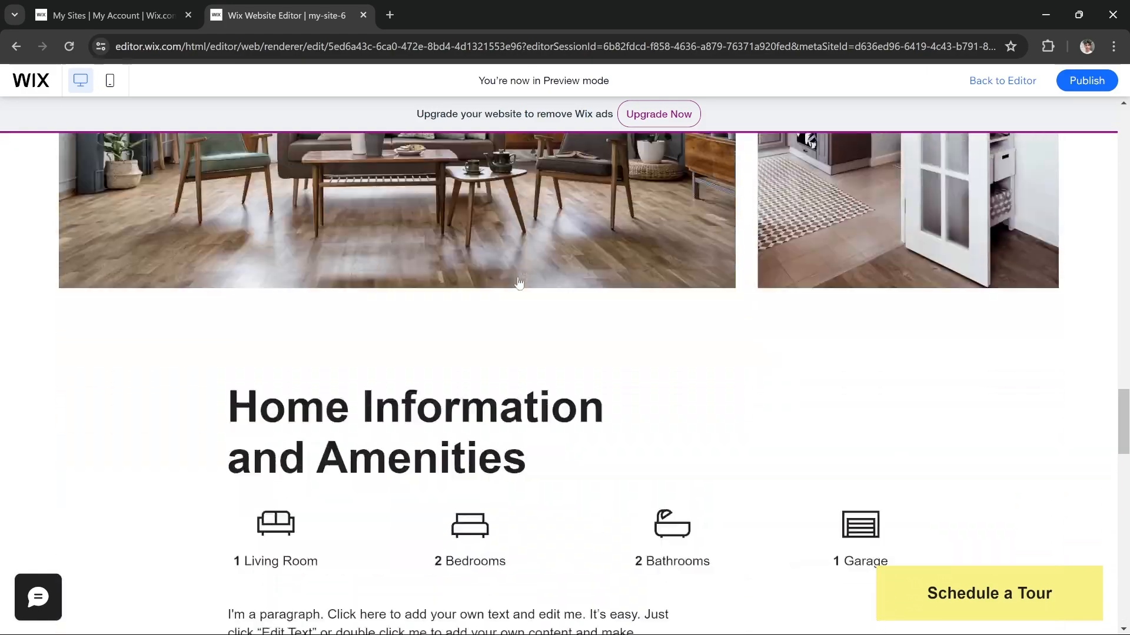
pyautogui.scroll(-1, 460, 232)
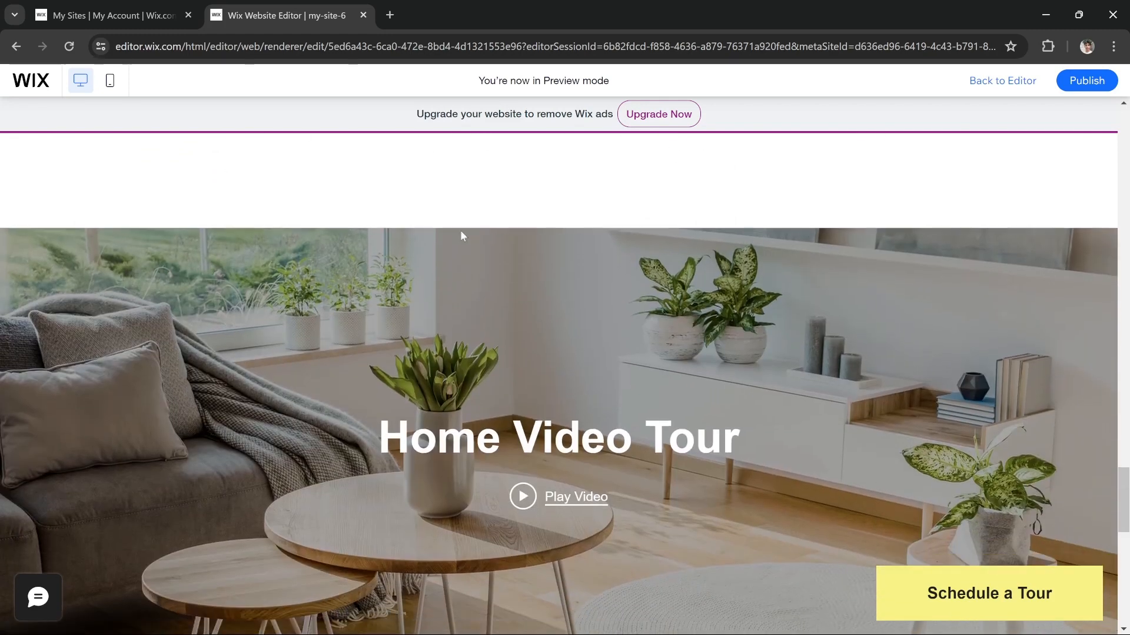
pyautogui.scroll(-2, 597, 412)
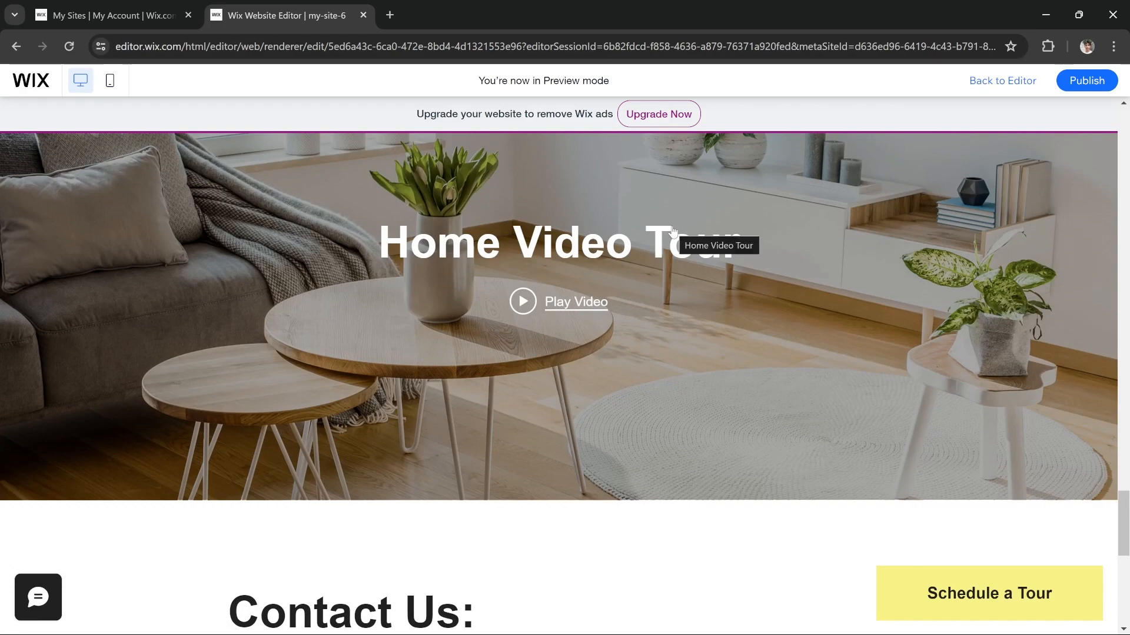
pyautogui.scroll(-9, 674, 231)
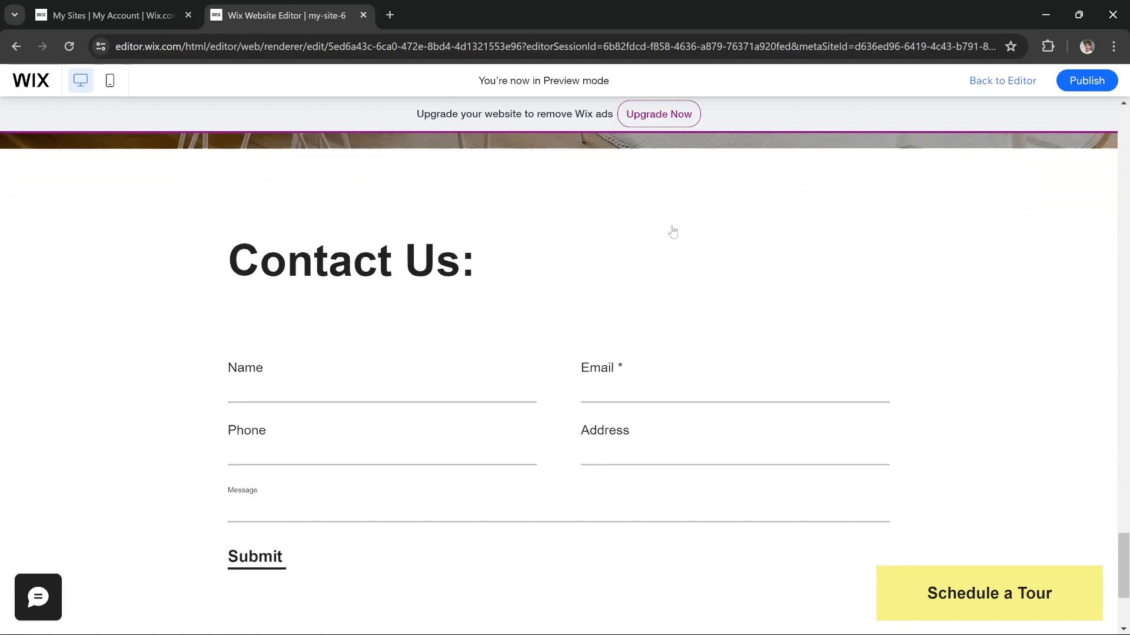
pyautogui.scroll(12, 524, 219)
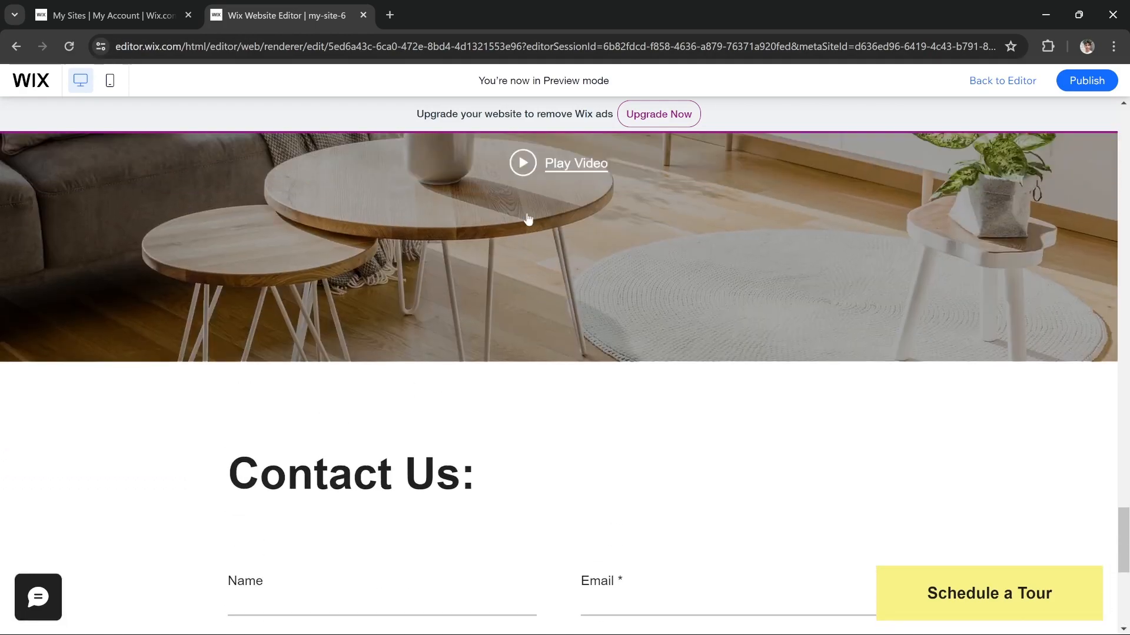
pyautogui.scroll(10, 531, 217)
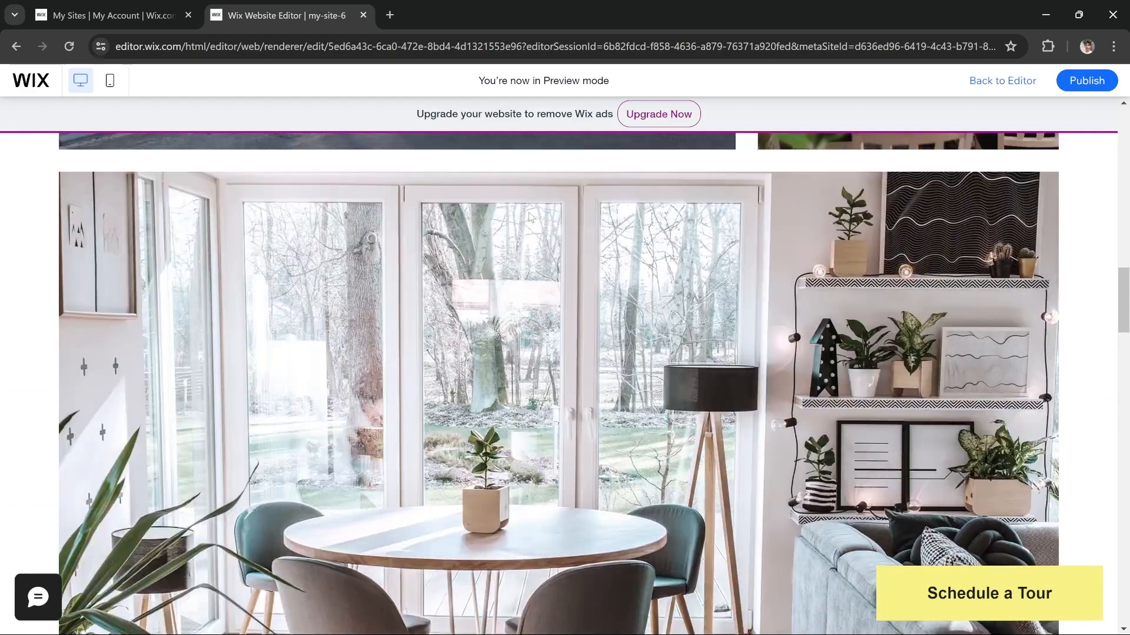
pyautogui.scroll(3, 530, 216)
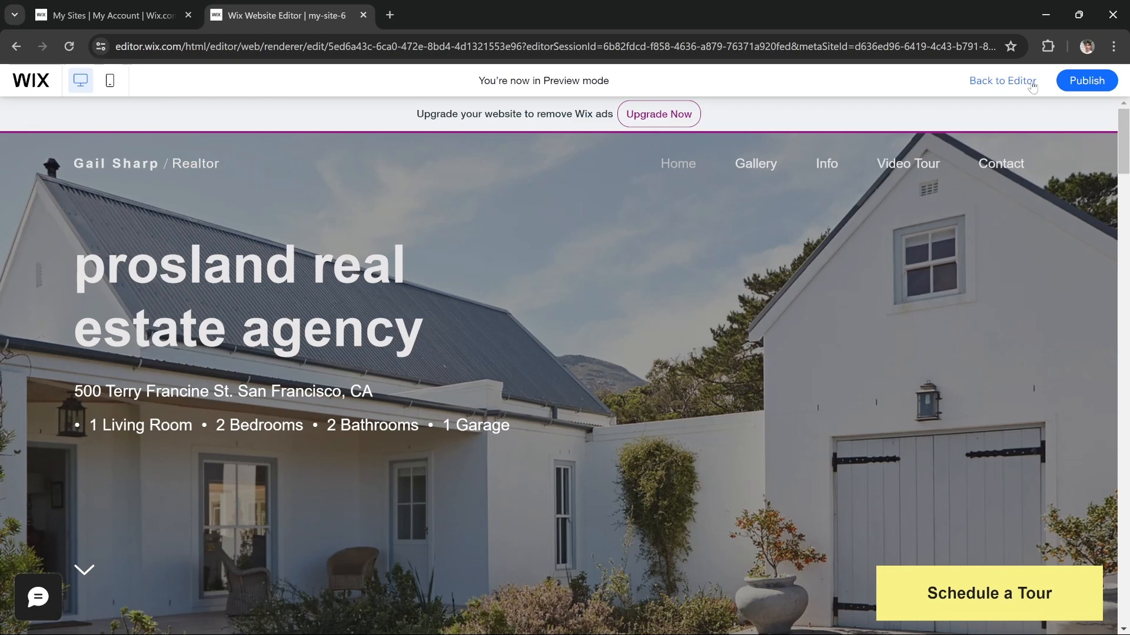
# Publish the site and copy its live web address, dismissing the prompt to edit the mobile version.
pyautogui.click(1087, 82)
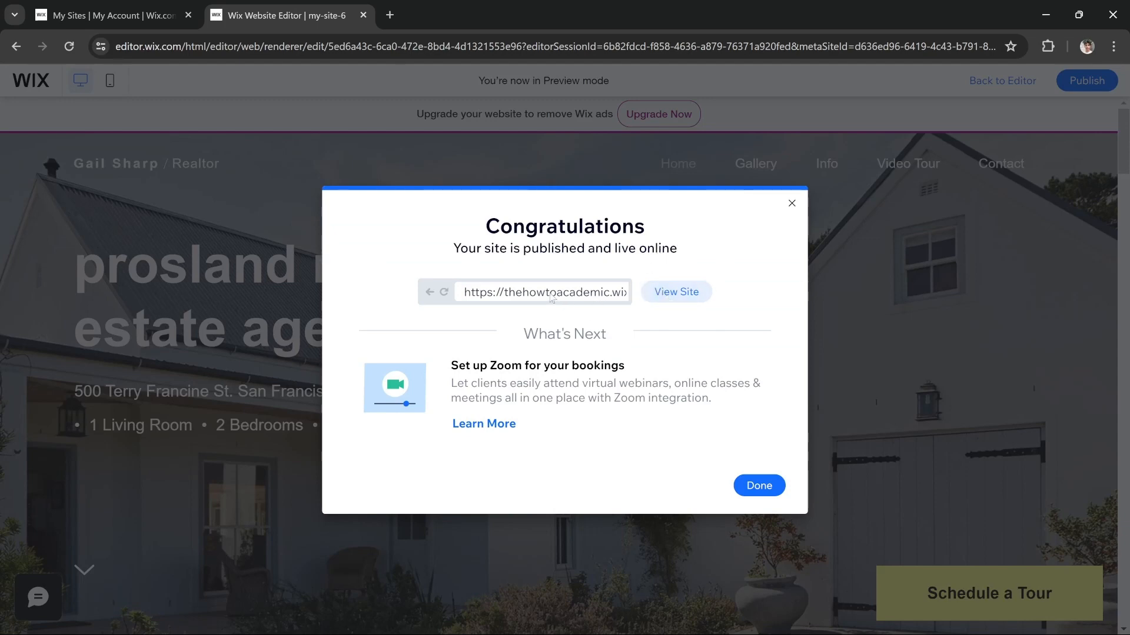
pyautogui.tripleClick(503, 298)
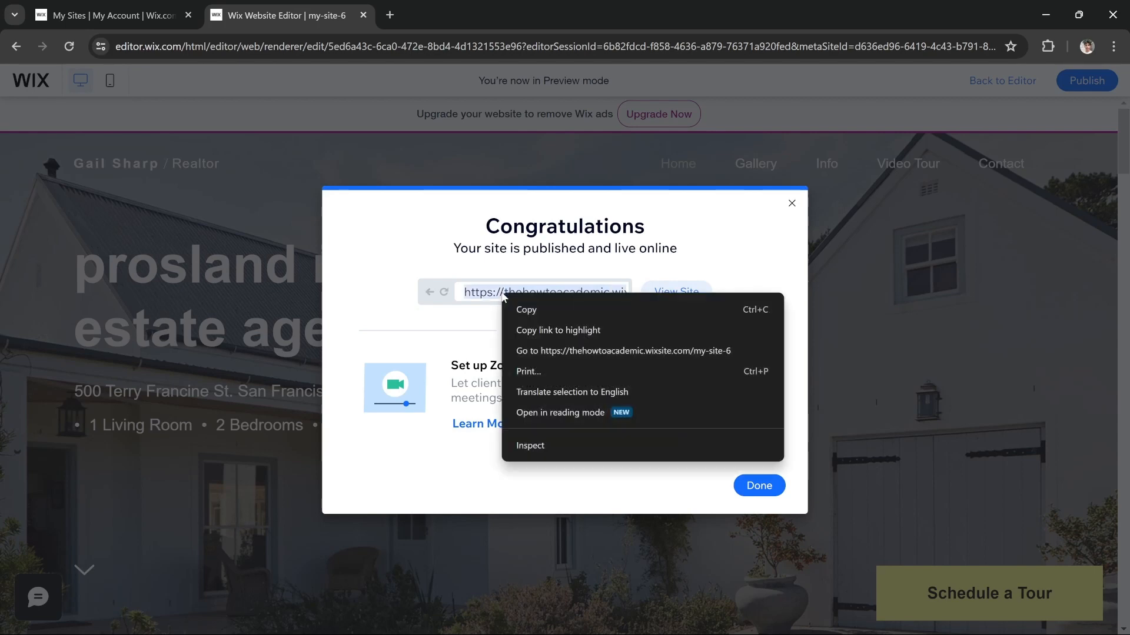
pyautogui.rightClick(503, 296)
pyautogui.click(550, 310)
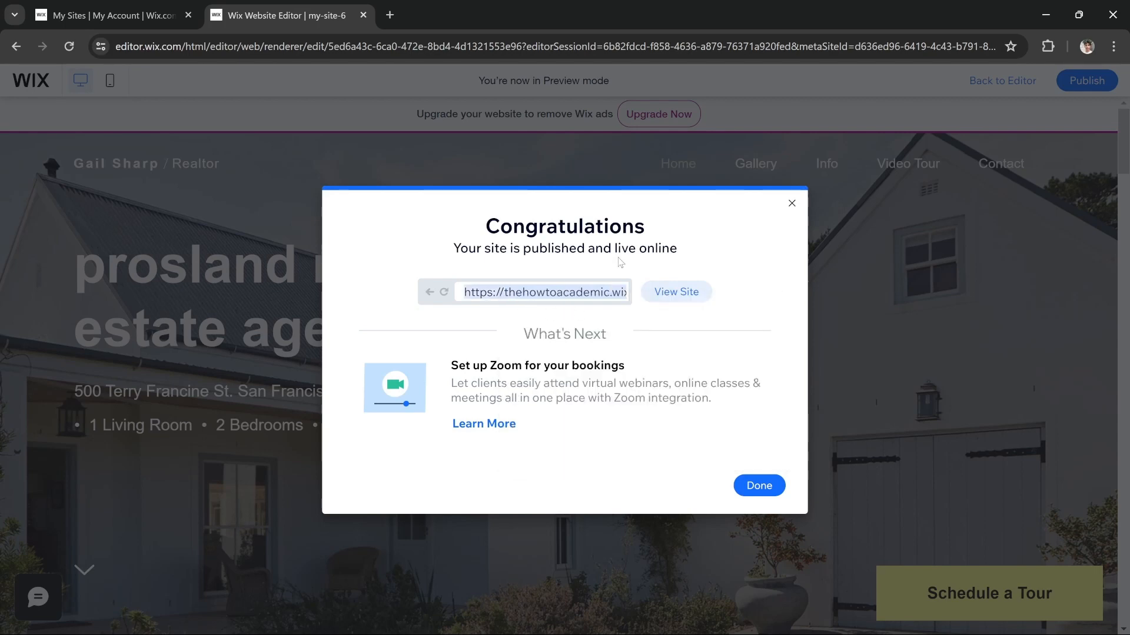
pyautogui.click(761, 486)
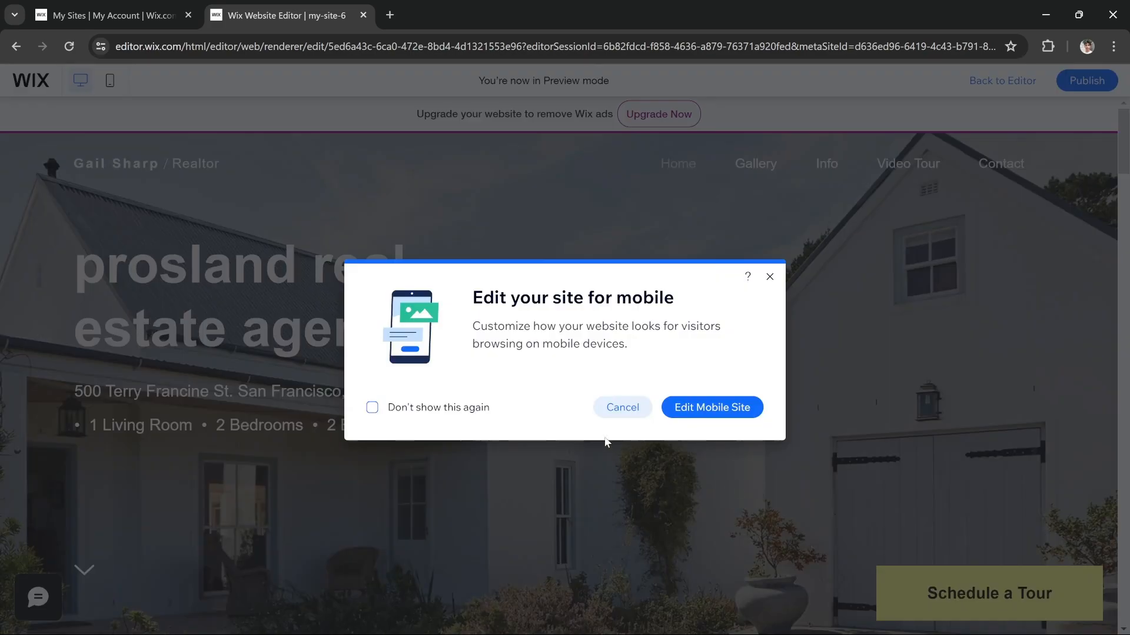
pyautogui.click(769, 277)
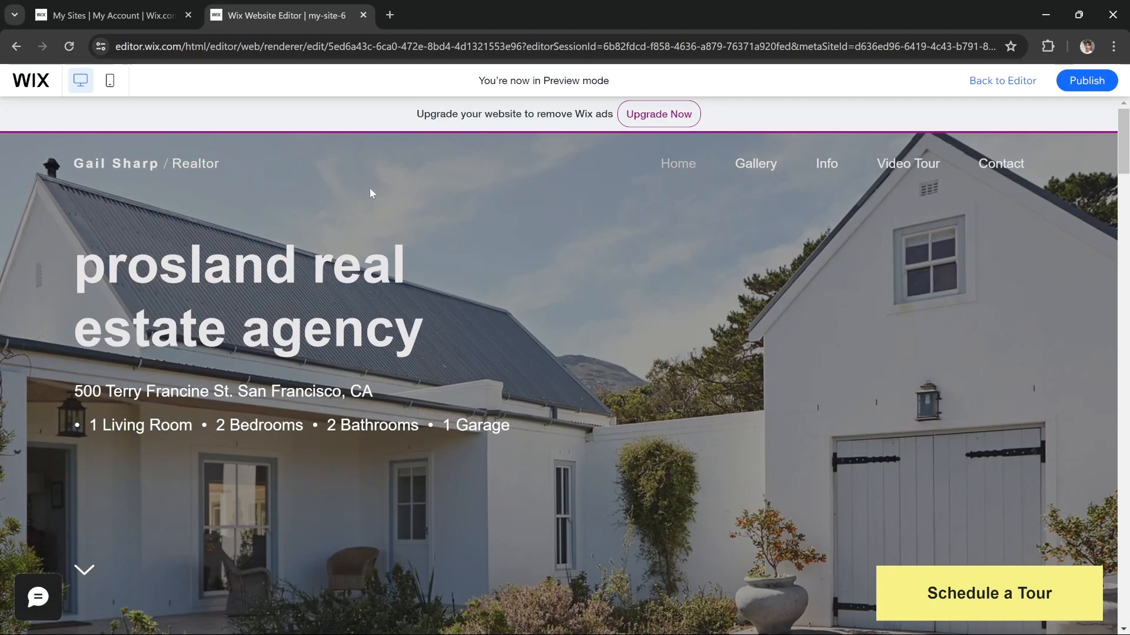
# Open the published site at thehowtoacademic.wixsite.com/my-site-6 in a new browser tab and close the editor tab.
pyautogui.click(386, 18)
pyautogui.rightClick(355, 49)
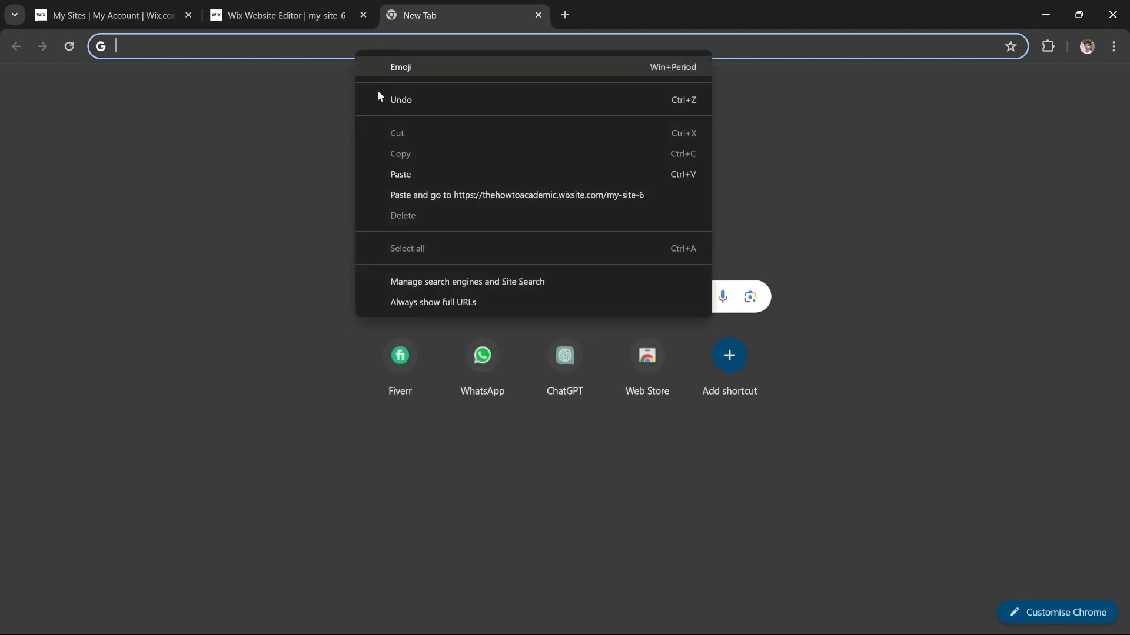
pyautogui.click(423, 198)
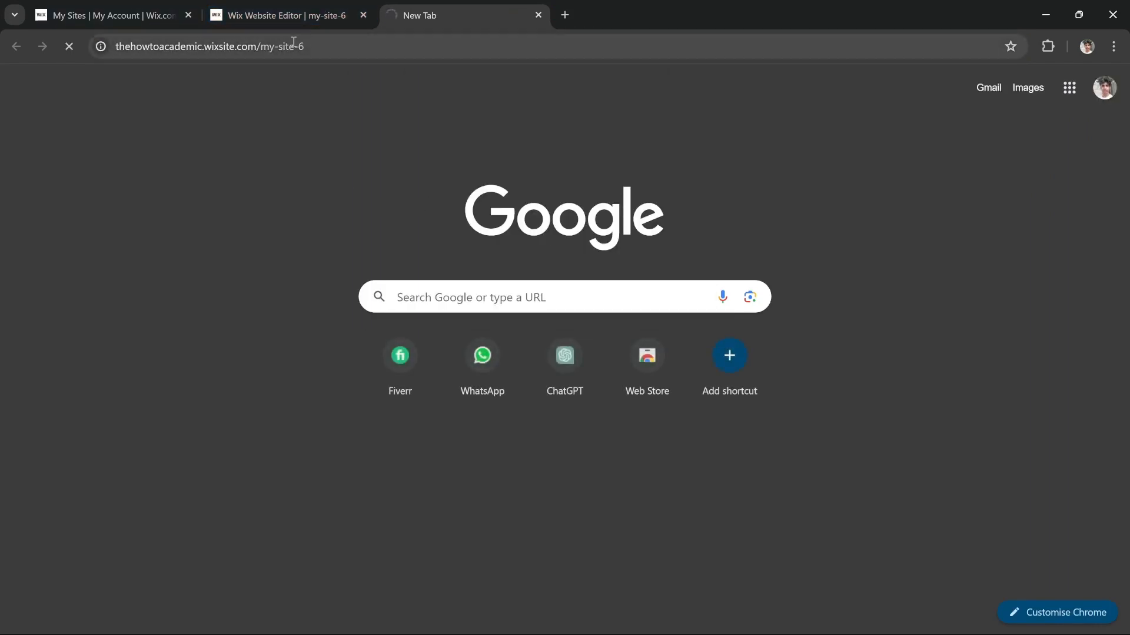
pyautogui.click(363, 15)
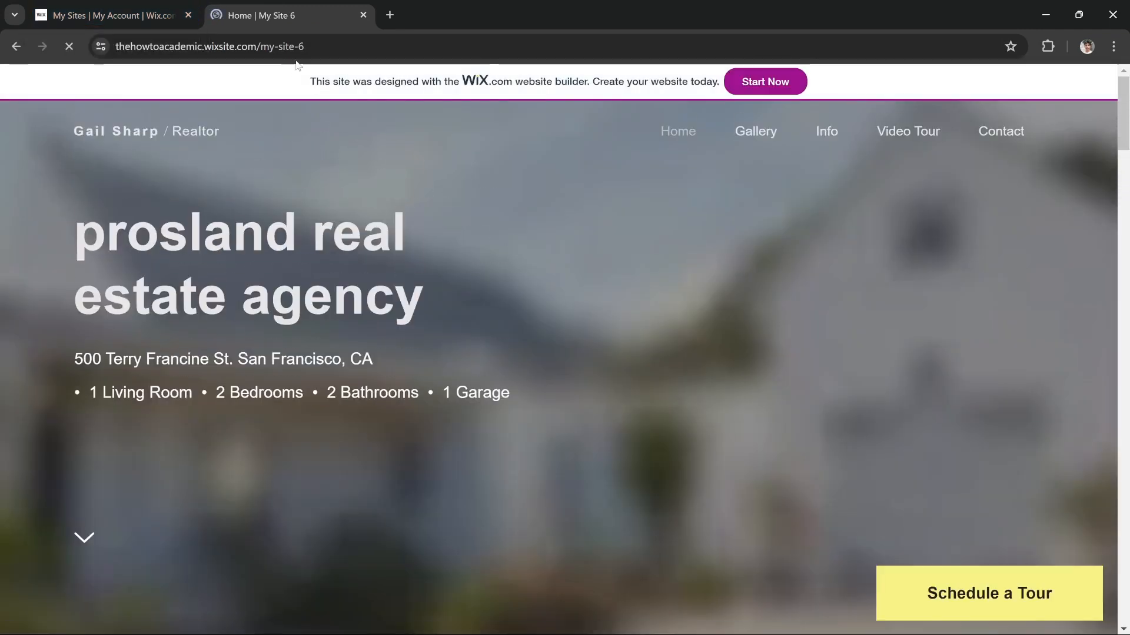
# Examine the live site's intro, gallery, amenities, video tour and contact sections down to the footer.
pyautogui.scroll(-4, 336, 309)
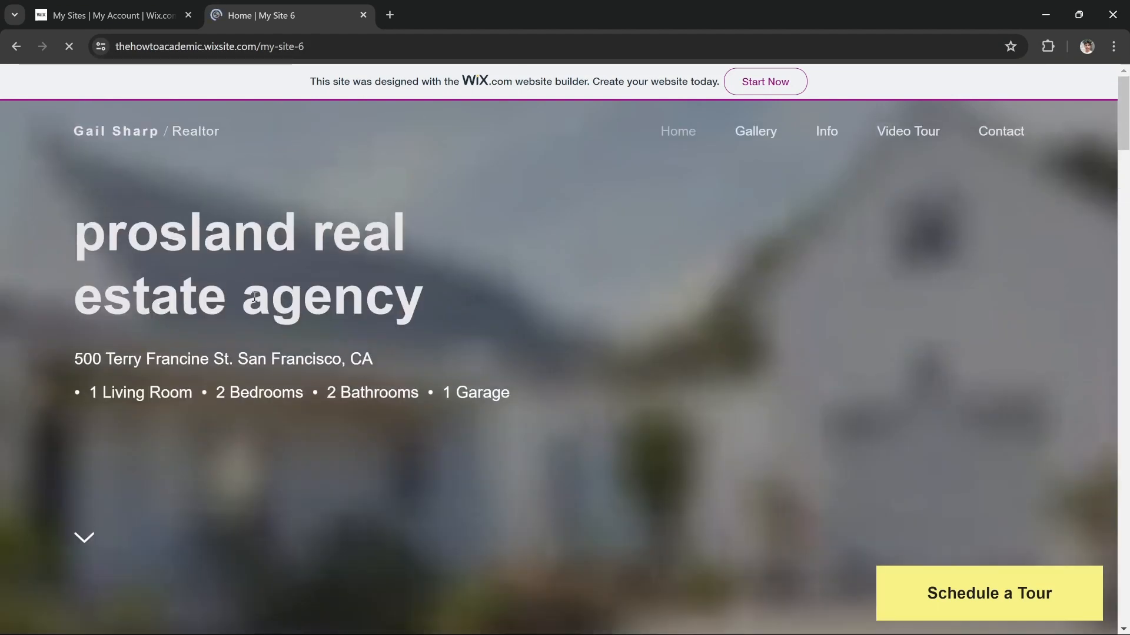
pyautogui.scroll(-20, 254, 297)
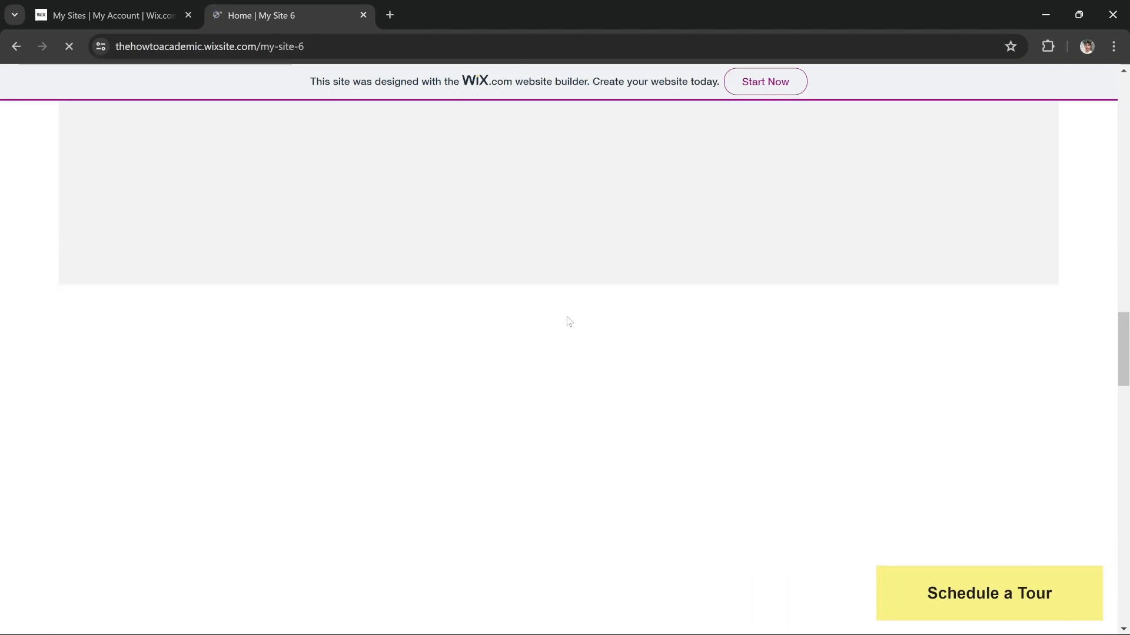
pyautogui.scroll(-12, 569, 321)
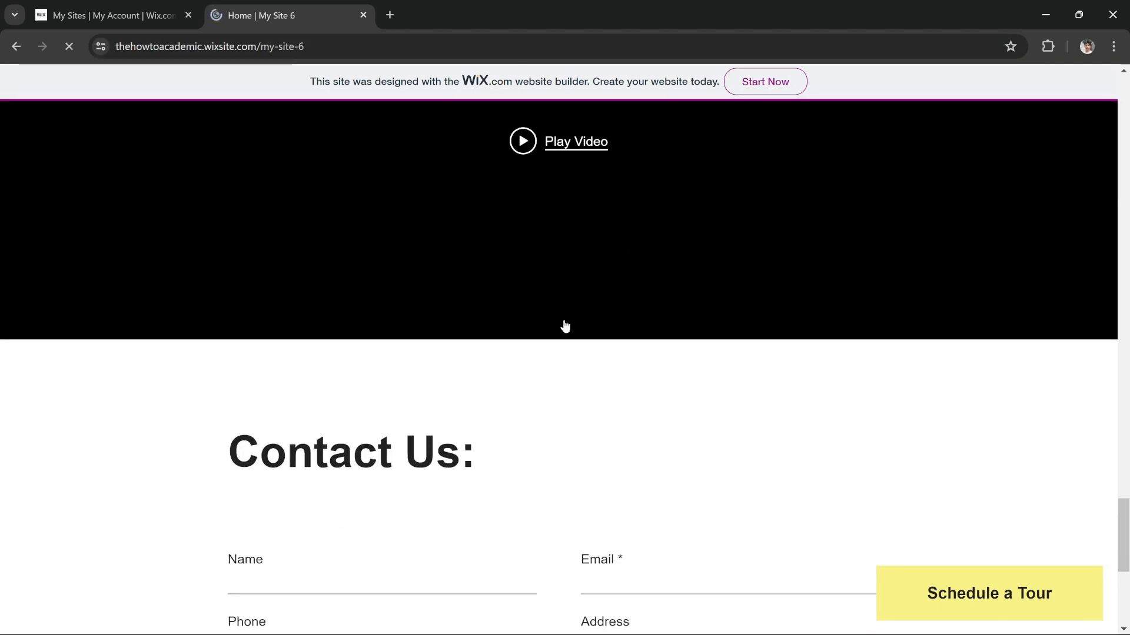
pyautogui.scroll(-7, 564, 325)
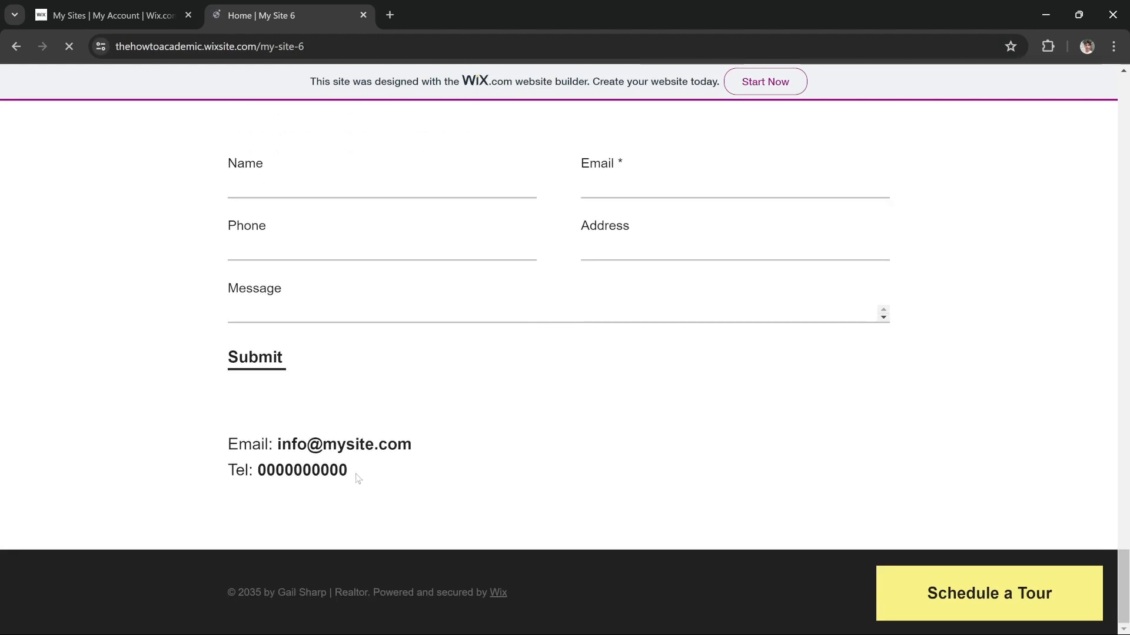
pyautogui.scroll(15, 589, 430)
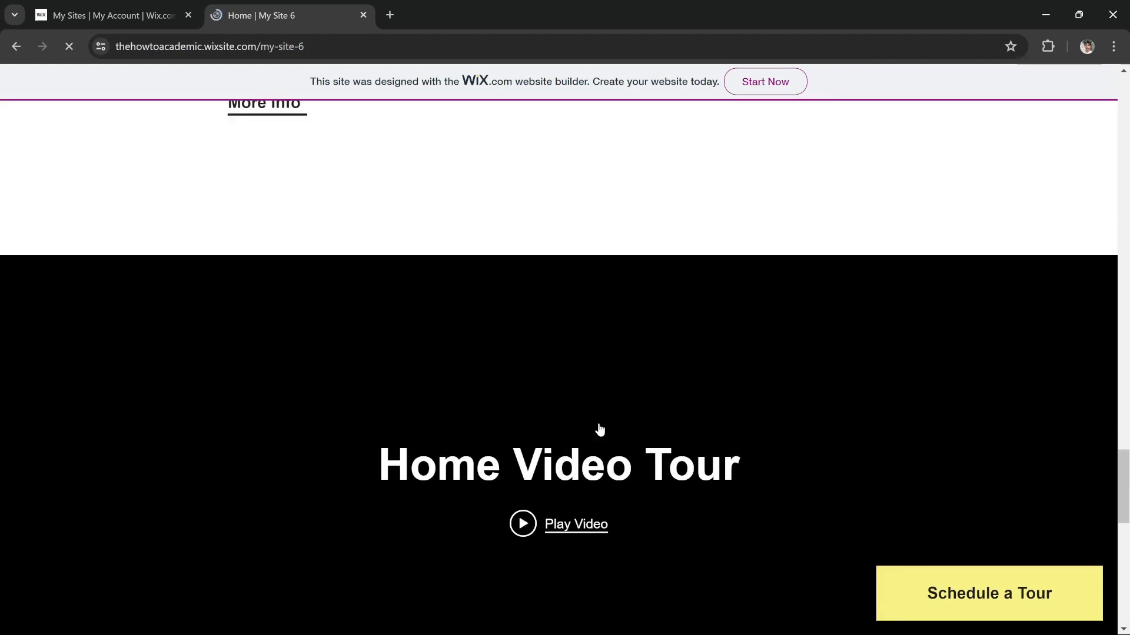
pyautogui.scroll(10, 600, 430)
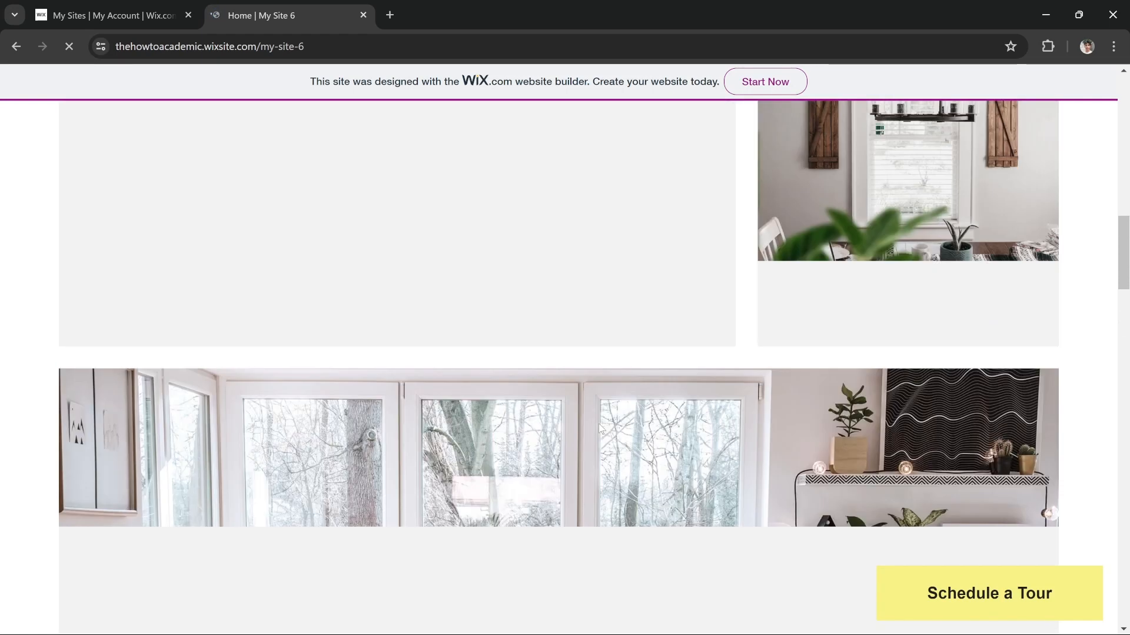
pyautogui.scroll(5, 600, 430)
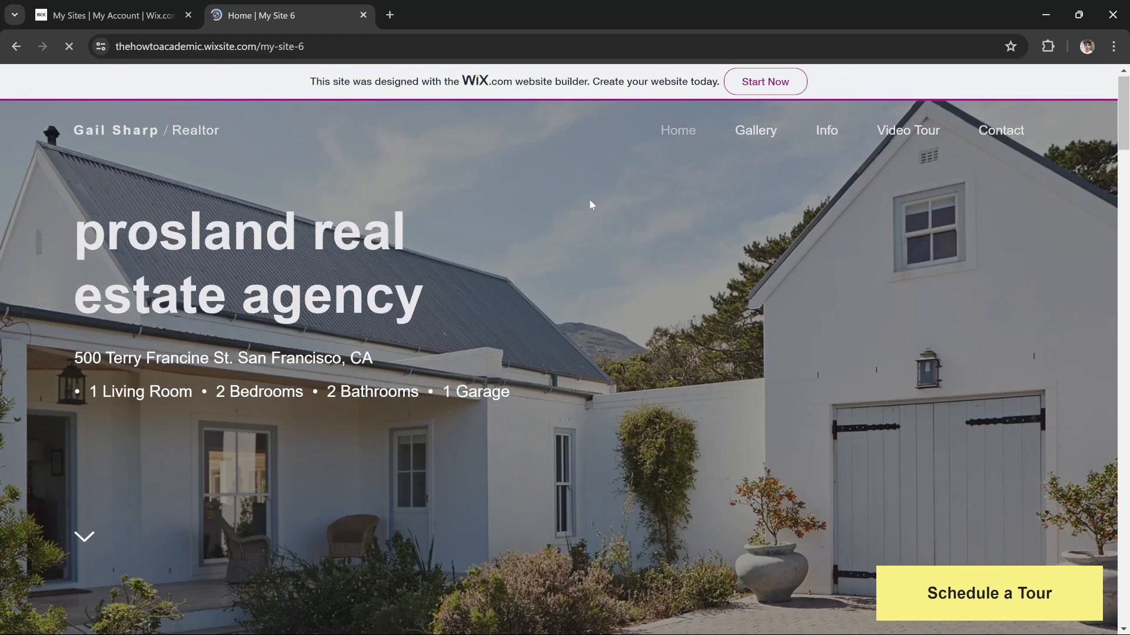
pyautogui.scroll(-5, 589, 220)
pyautogui.scroll(-20, 590, 225)
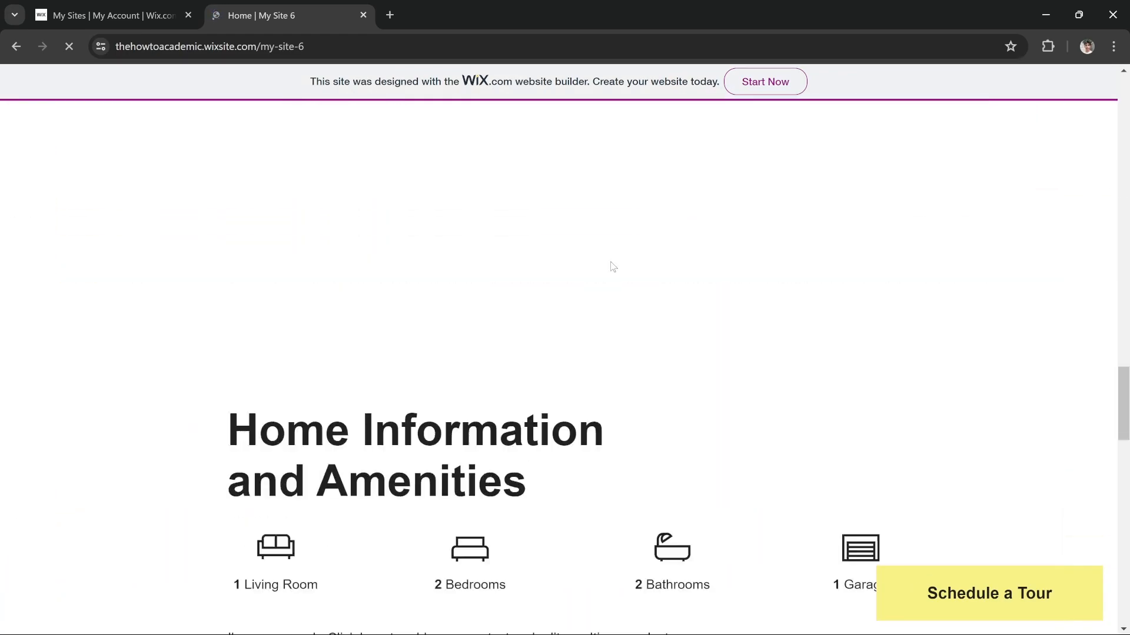
pyautogui.scroll(-15, 610, 263)
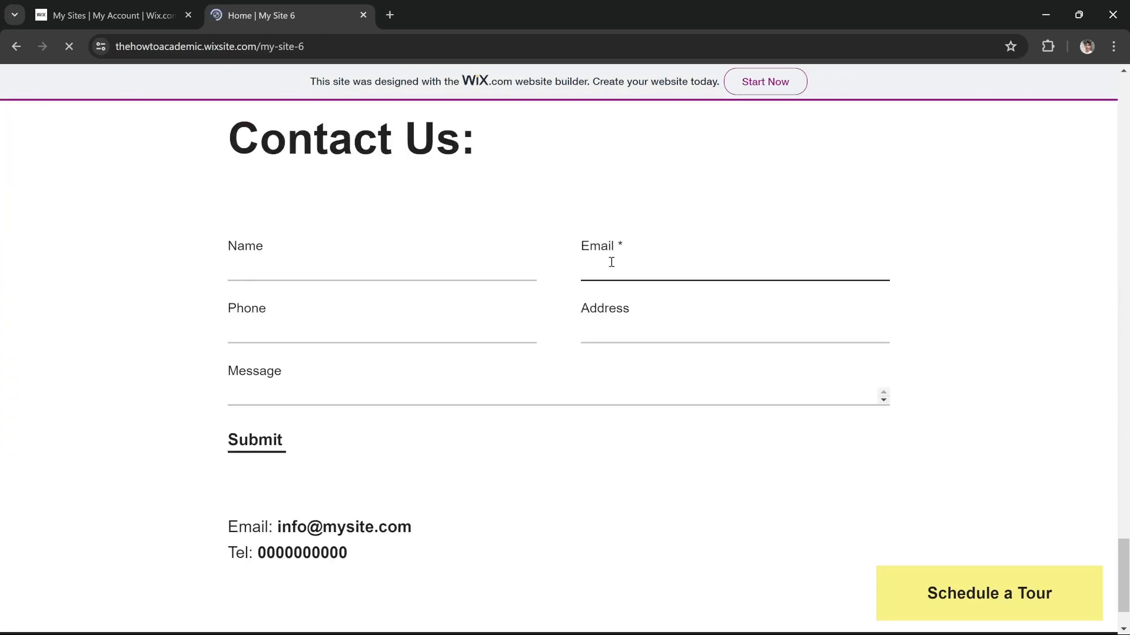